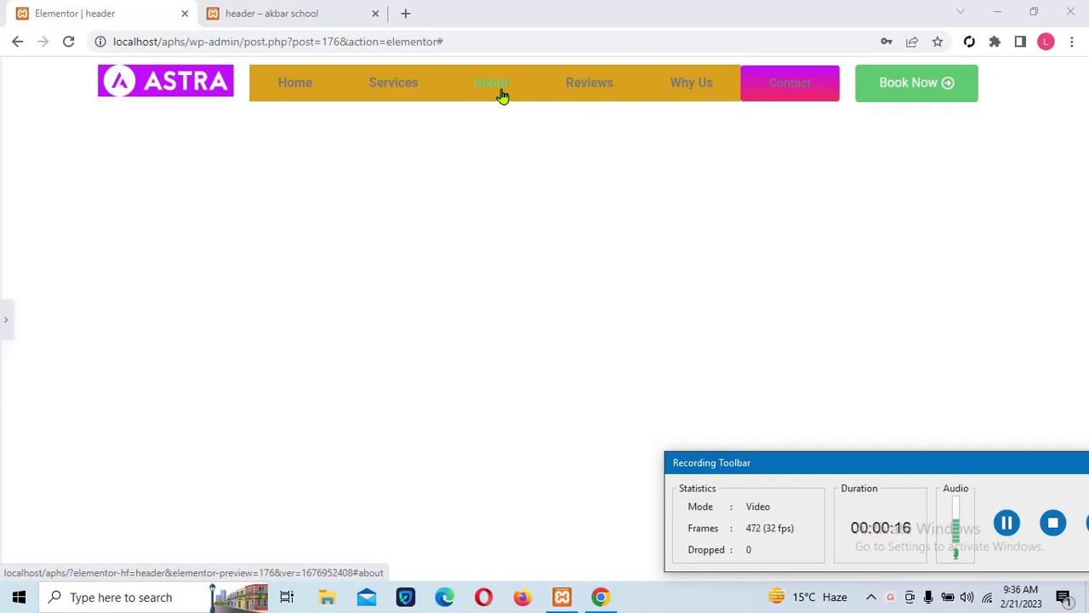
# Compare the header in the Elementor editor with its preview page and check the Apache and MySQL modules in the XAMPP Control Panel.
pyautogui.click(287, 12)
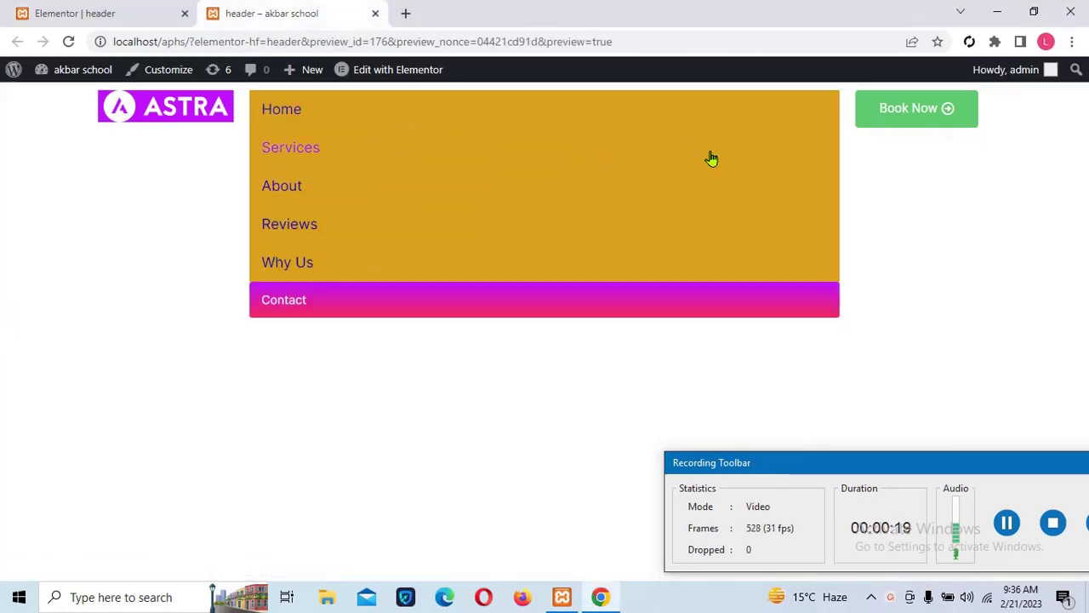
pyautogui.click(96, 13)
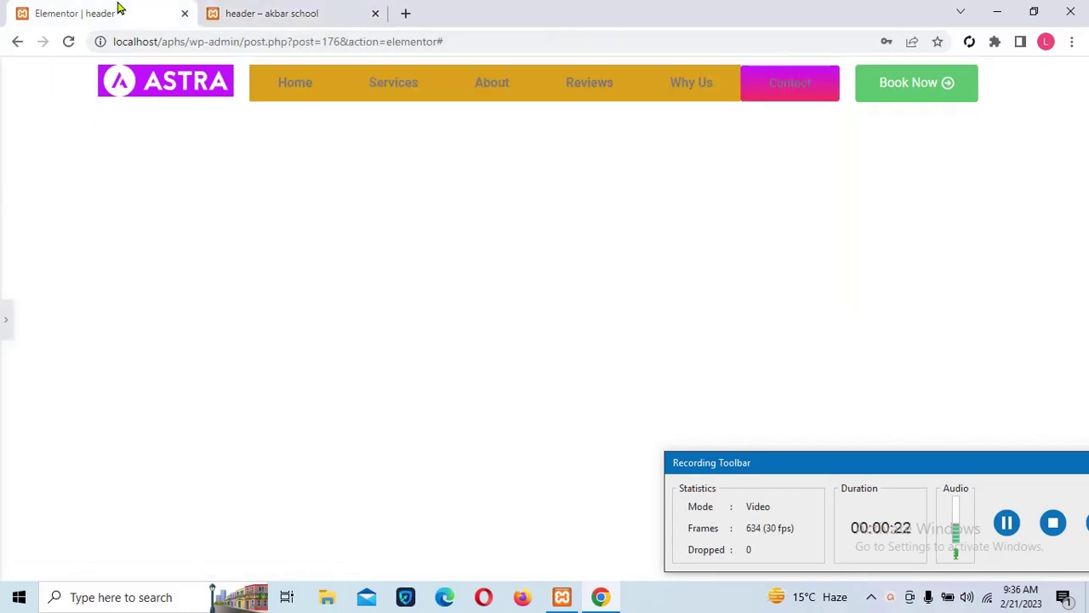
pyautogui.click(561, 597)
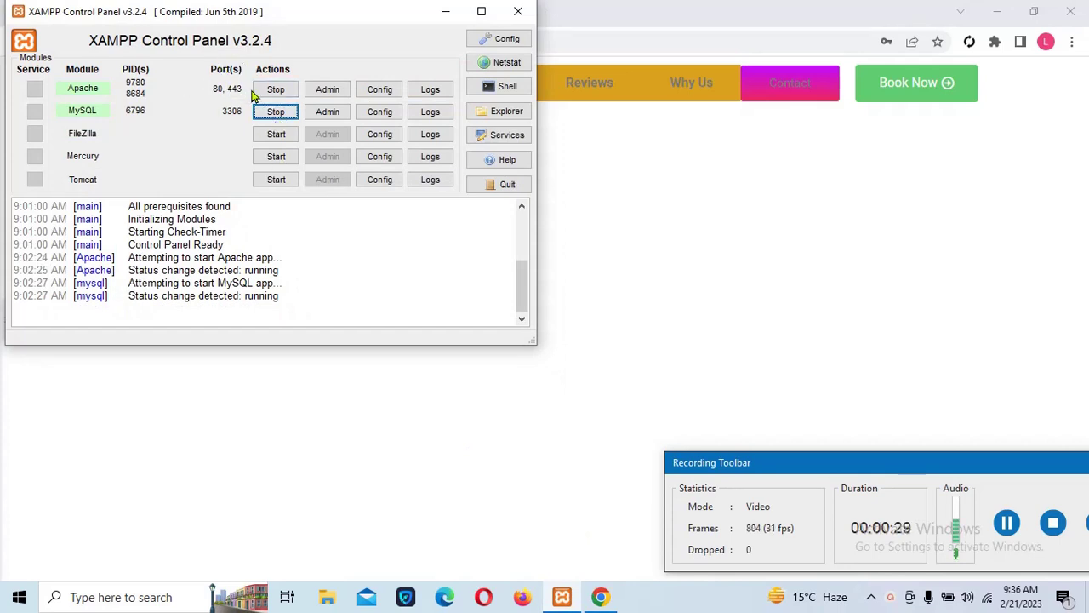
pyautogui.click(445, 12)
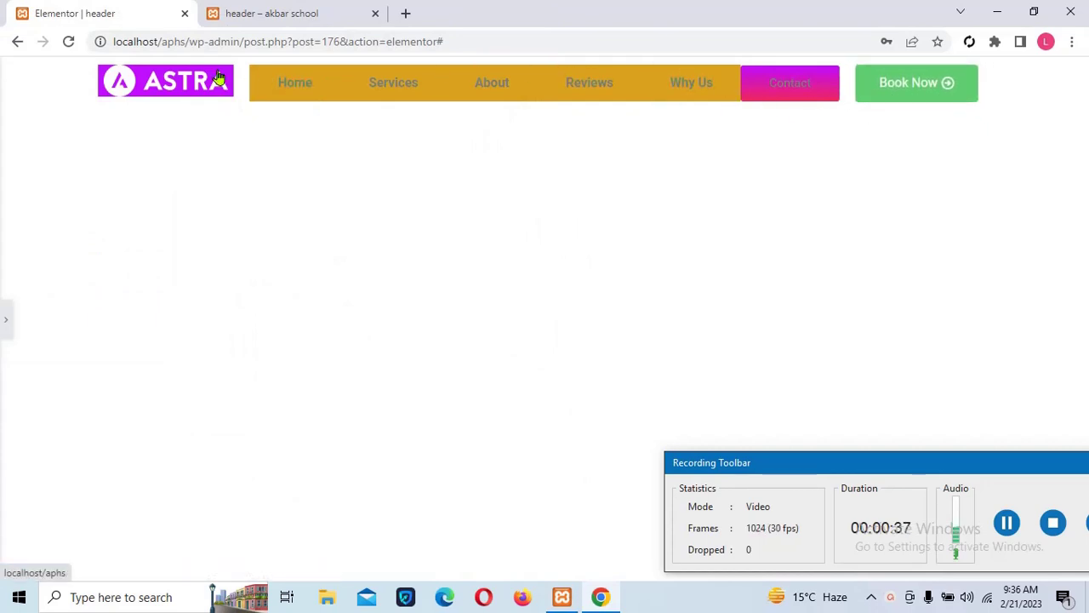
pyautogui.click(275, 12)
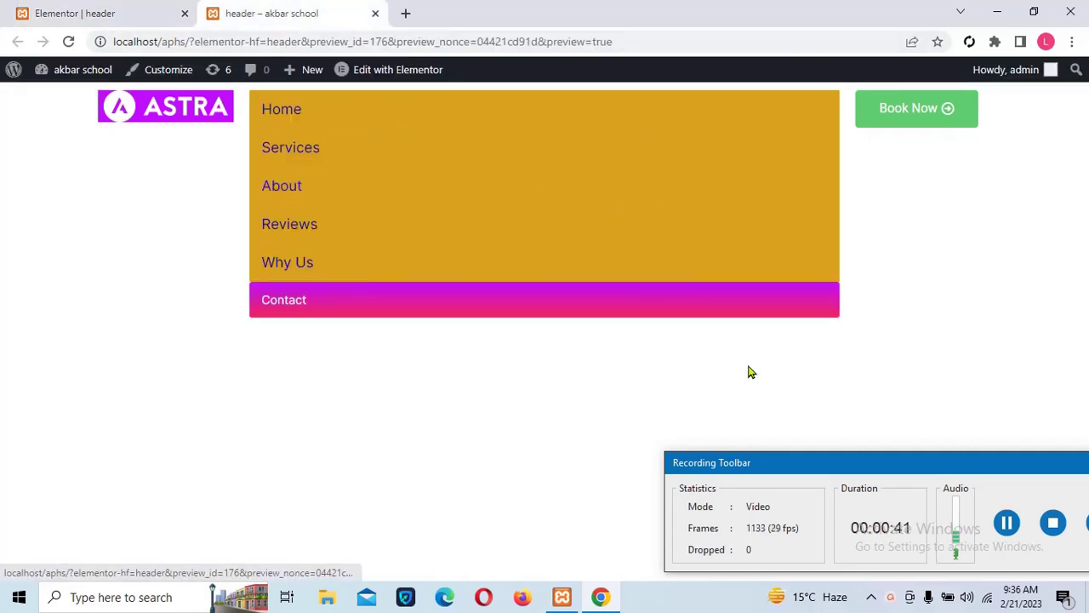
pyautogui.click(1007, 522)
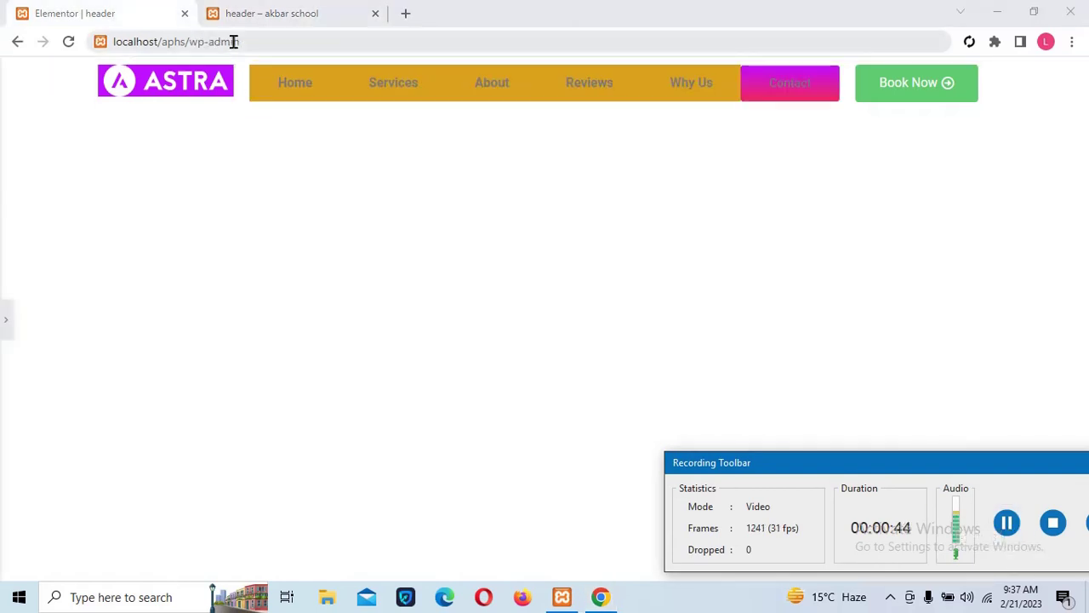
# Leave the Elementor header editor without saving and load the WordPress dashboard at localhost/aphs/wp-admin.
pyautogui.click(236, 43)
pyautogui.write('lo')
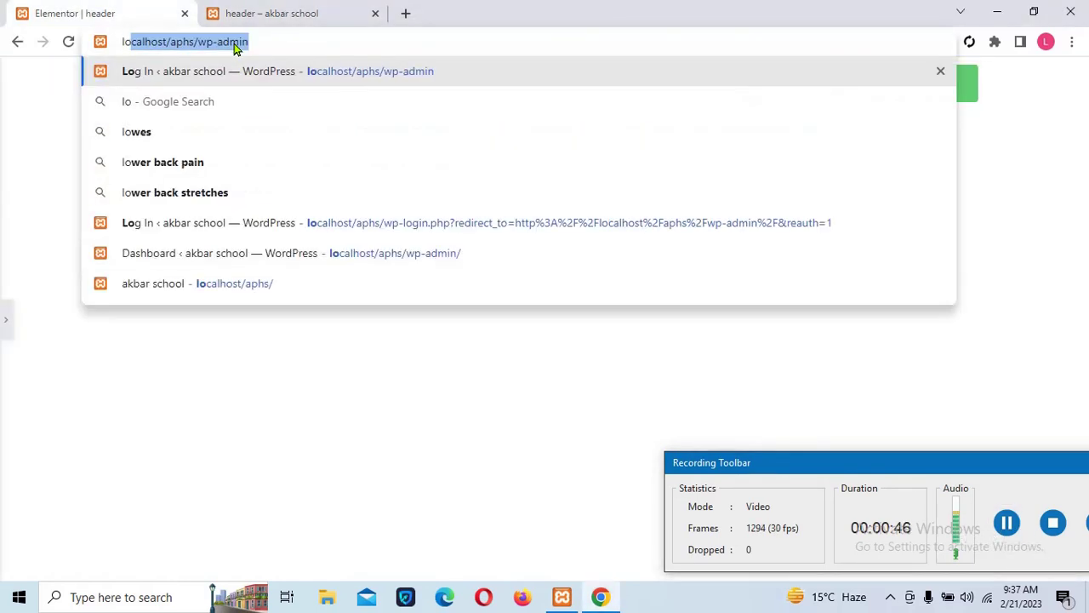
pyautogui.press('Return')
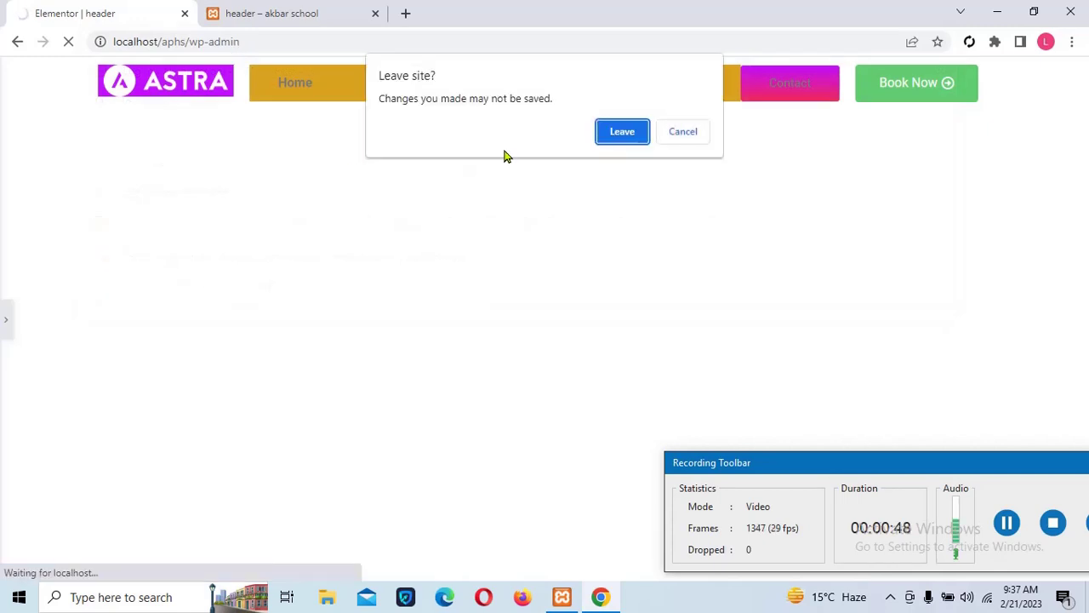
pyautogui.click(620, 135)
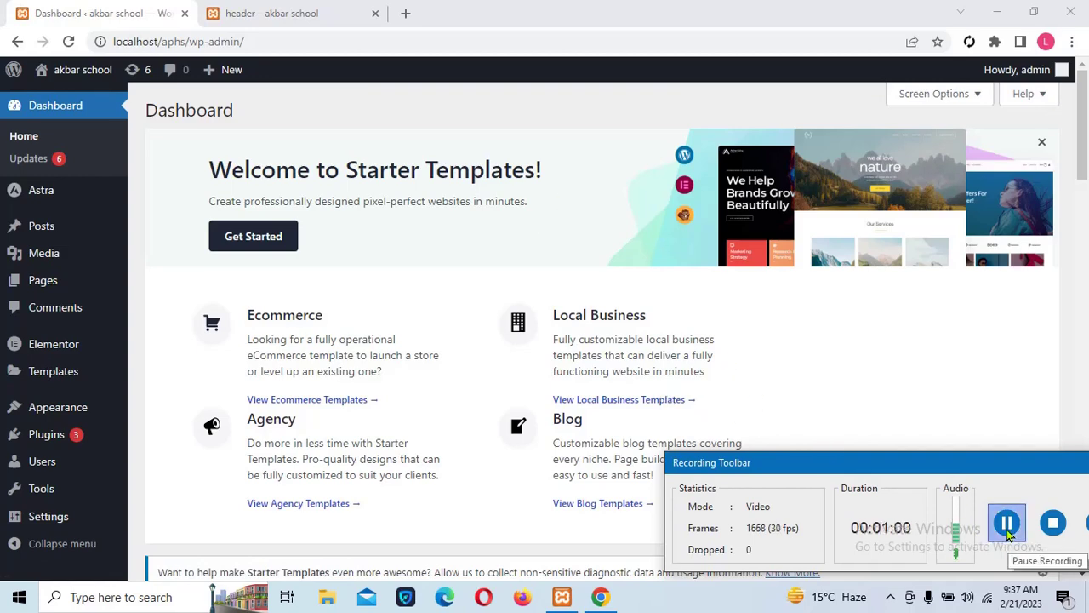
pyautogui.click(1007, 522)
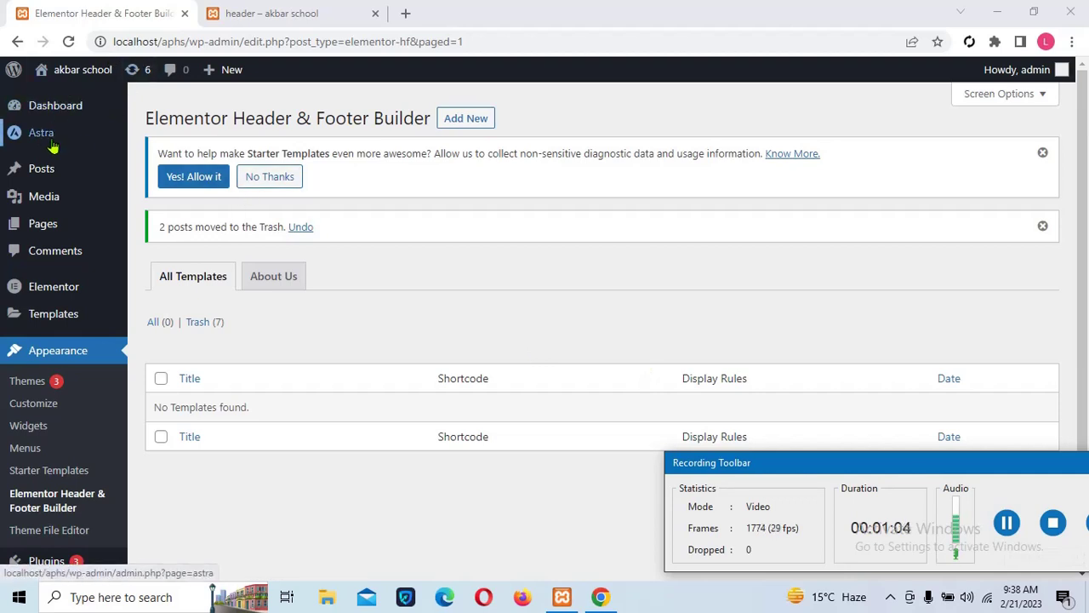
# Examine the installed themes and the list of installed plugins.
pyautogui.moveTo(40, 164)
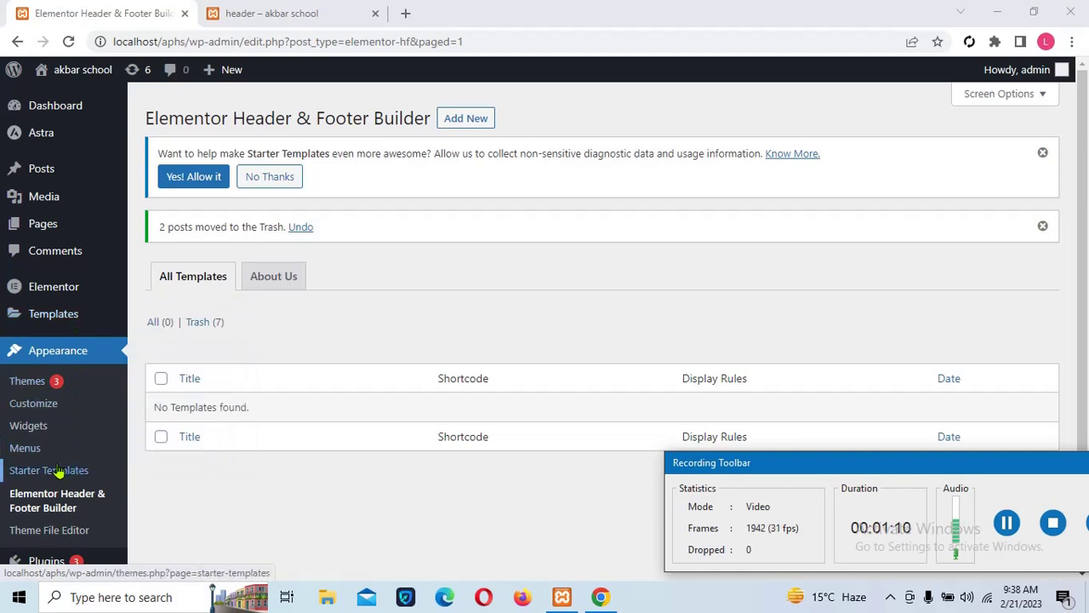
pyautogui.click(26, 353)
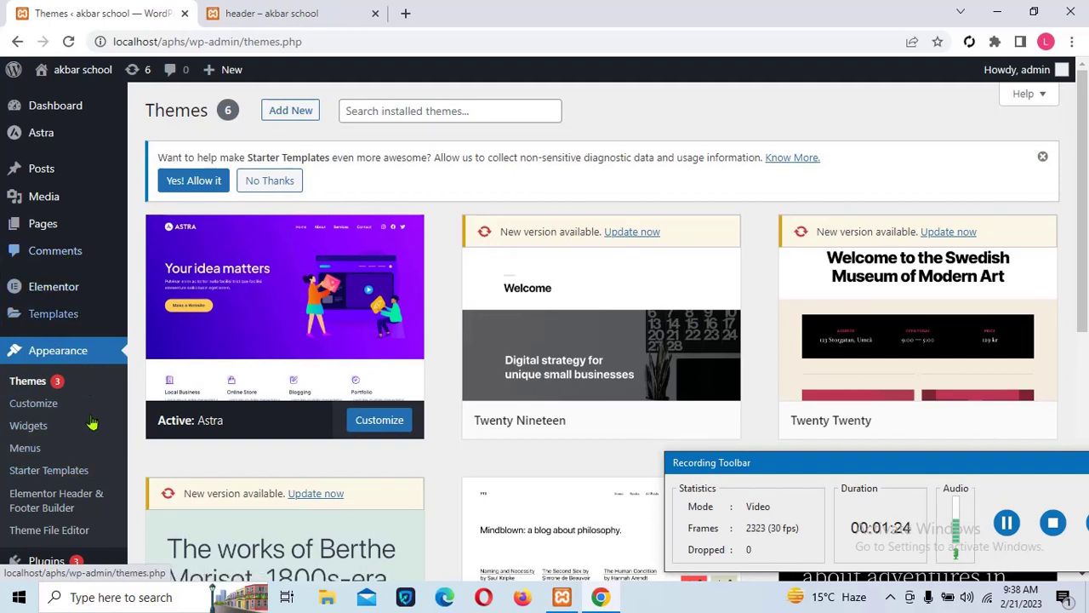
pyautogui.click(46, 562)
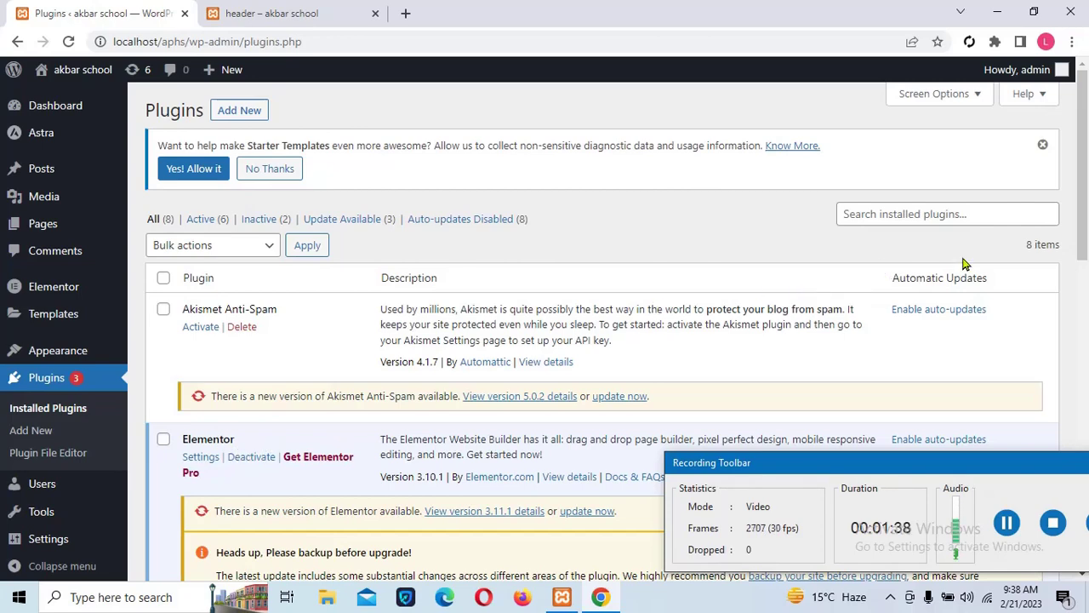
pyautogui.moveTo(1083, 252); pyautogui.dragTo(1083, 396)
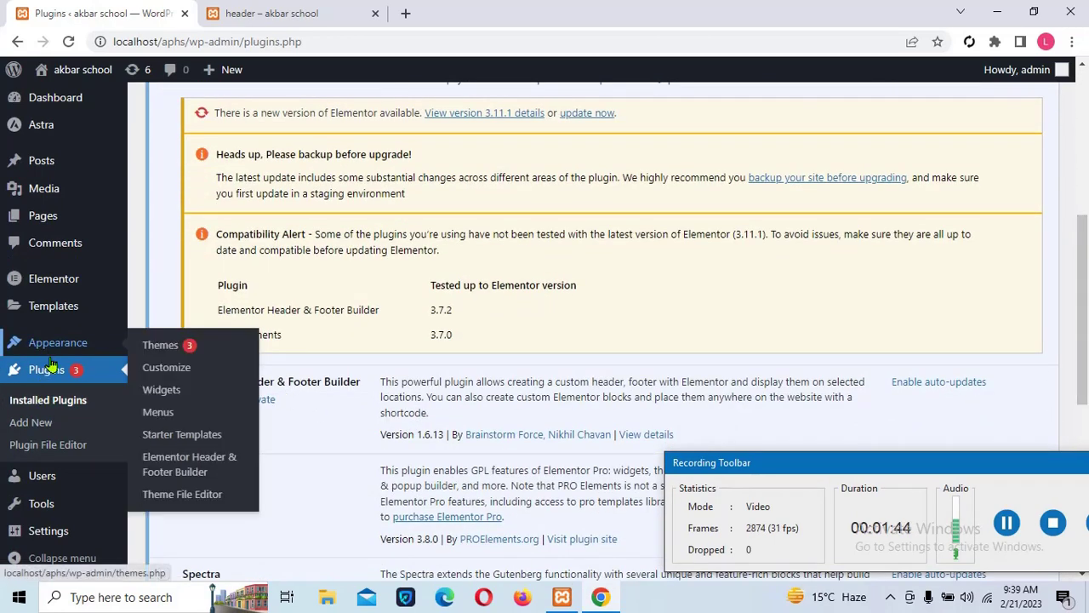
# View the page for adding plugins, return to the installed plugins and search for "header and footer".
pyautogui.click(30, 422)
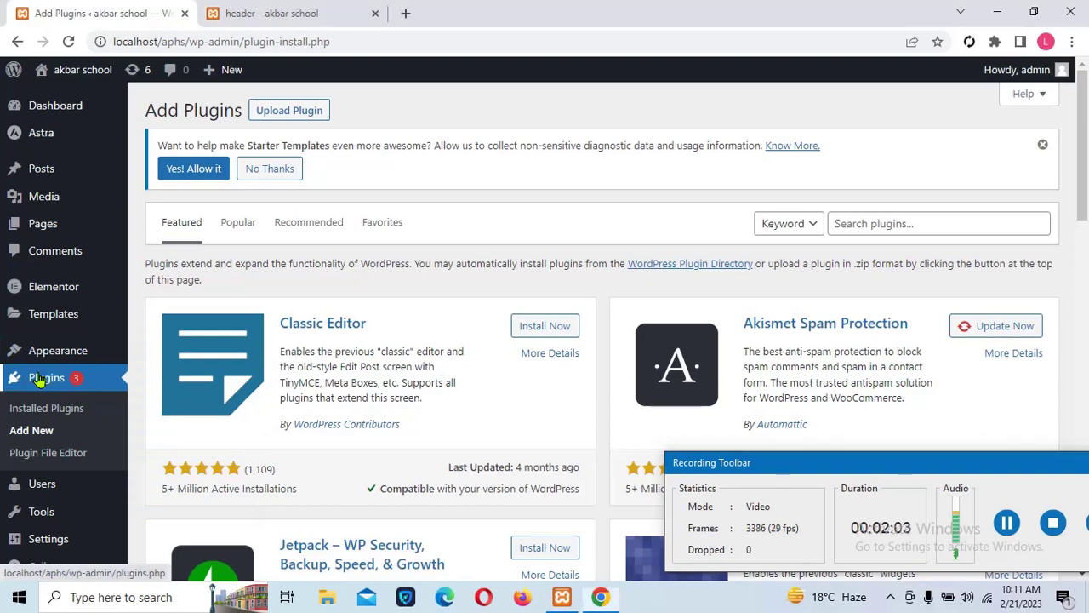
pyautogui.click(73, 409)
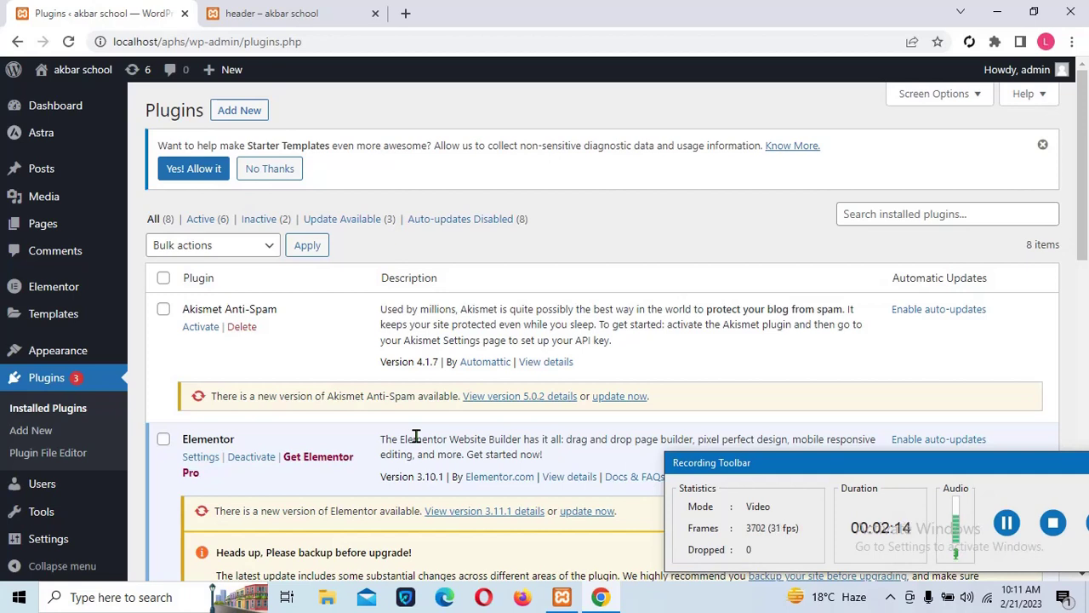
pyautogui.click(898, 213)
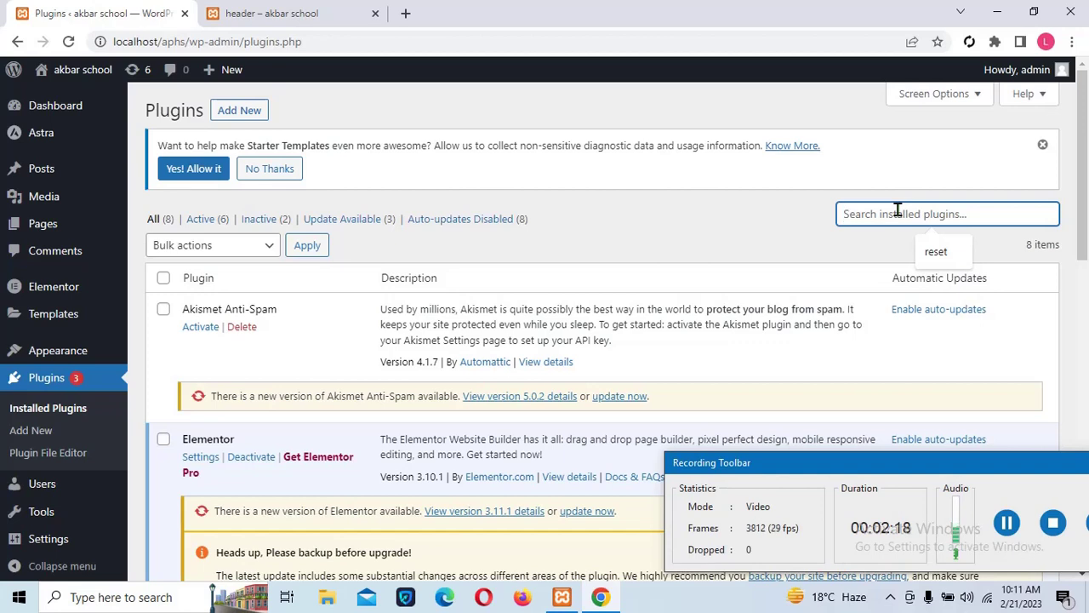
pyautogui.write('head')
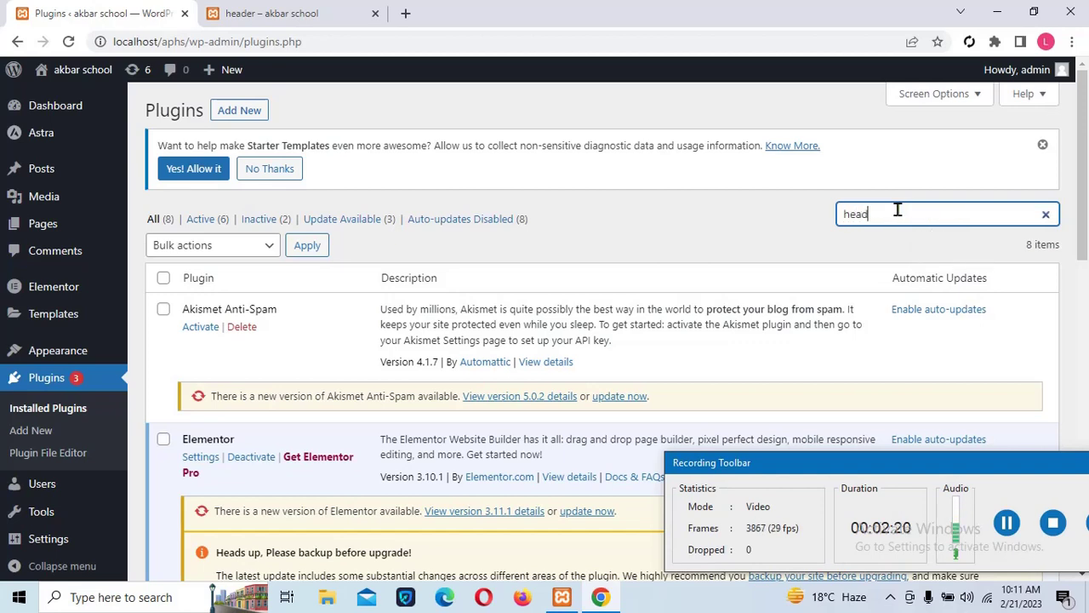
pyautogui.write('er and footer')
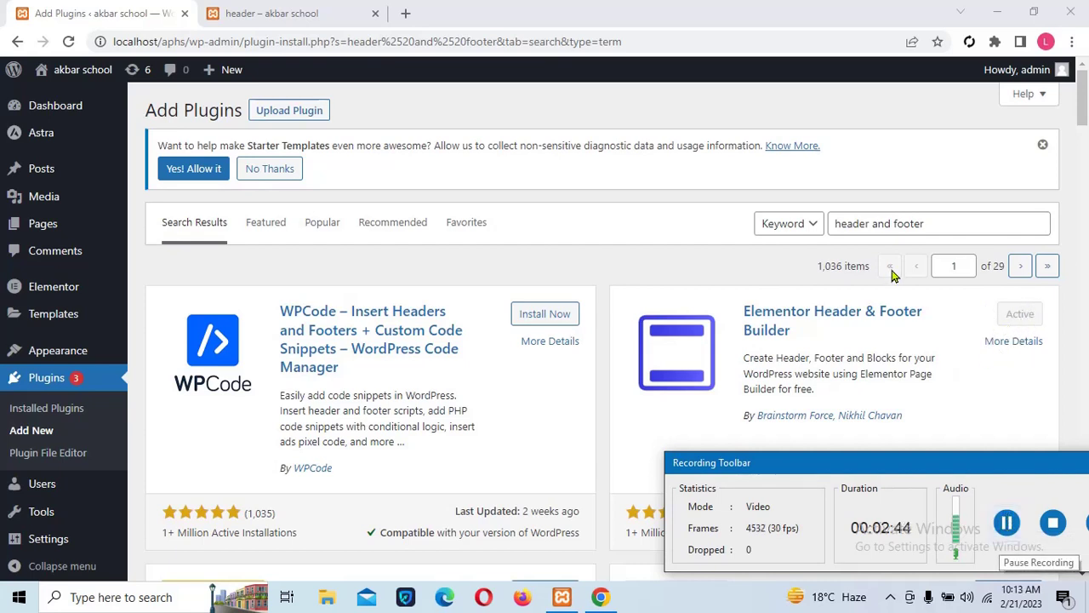
# Search the new plugins for "elementor" and examine the Elementor Header & Footer Builder entry in the results.
pyautogui.click(933, 217)
pyautogui.press('BackSpace')
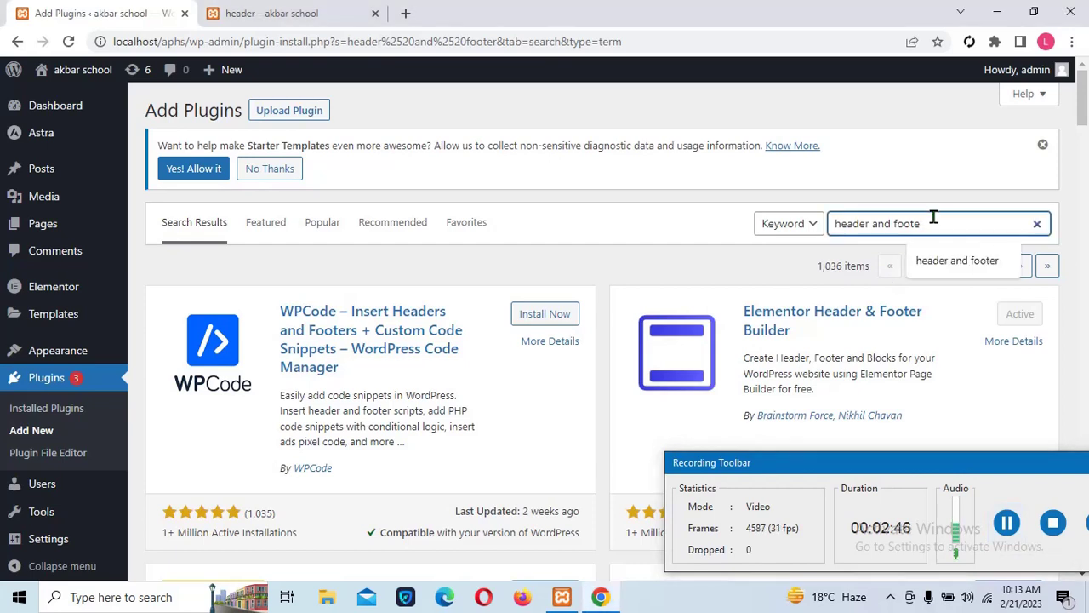
pyautogui.press('BackSpace')
pyautogui.press('BackSpace')
pyautogui.press('BackSpace')
pyautogui.press('BackSpace')
pyautogui.press('BackSpace')
pyautogui.press('BackSpace')
pyautogui.press('BackSpace')
pyautogui.press('BackSpace')
pyautogui.press('BackSpace')
pyautogui.press('BackSpace')
pyautogui.press('BackSpace')
pyautogui.press('BackSpace')
pyautogui.press('BackSpace')
pyautogui.press('BackSpace')
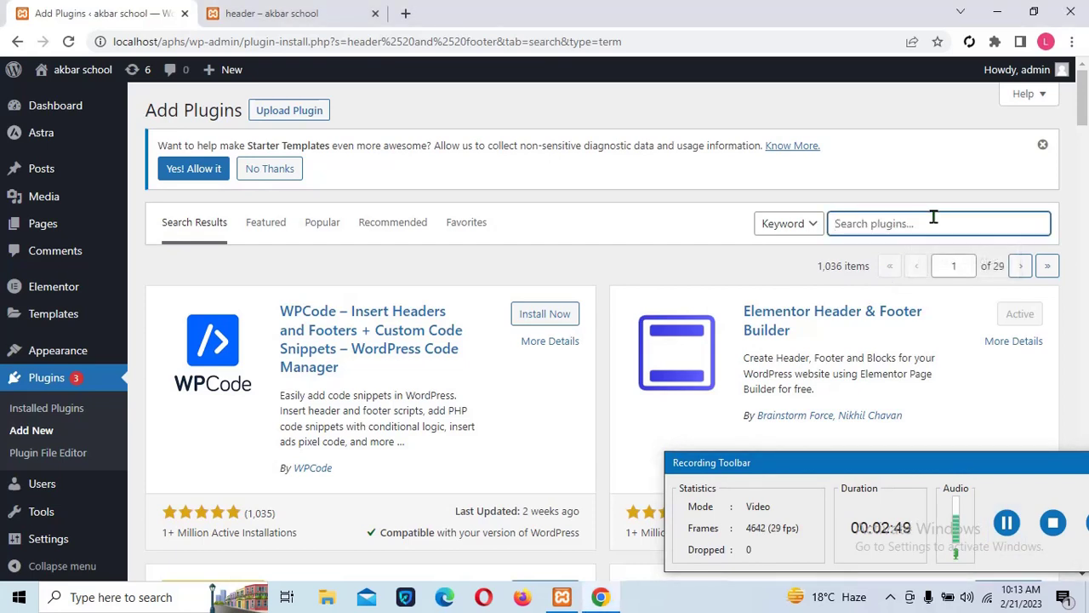
pyautogui.write('elem')
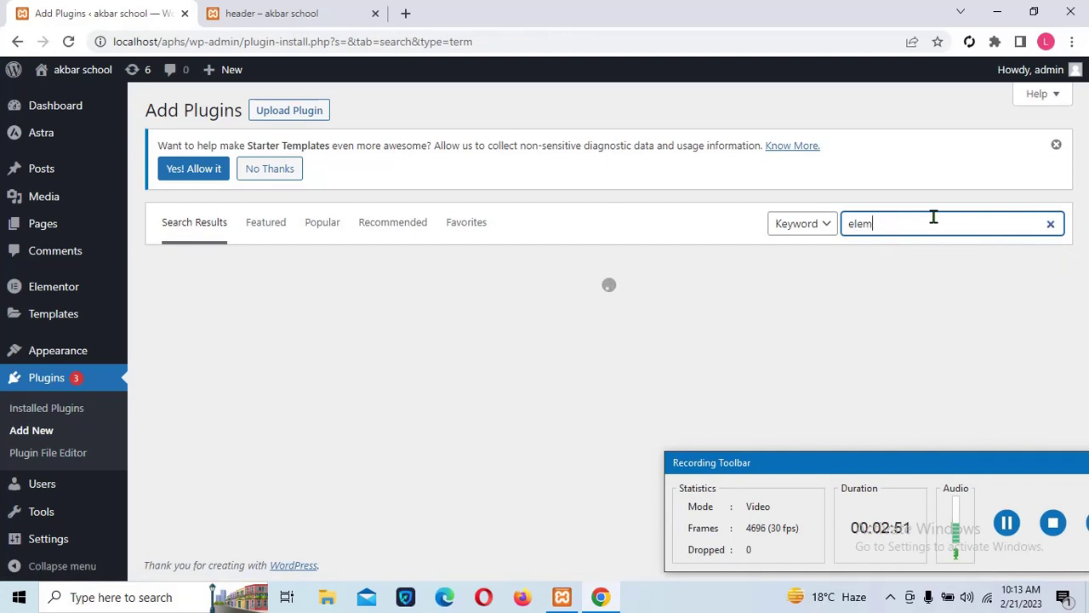
pyautogui.write('en')
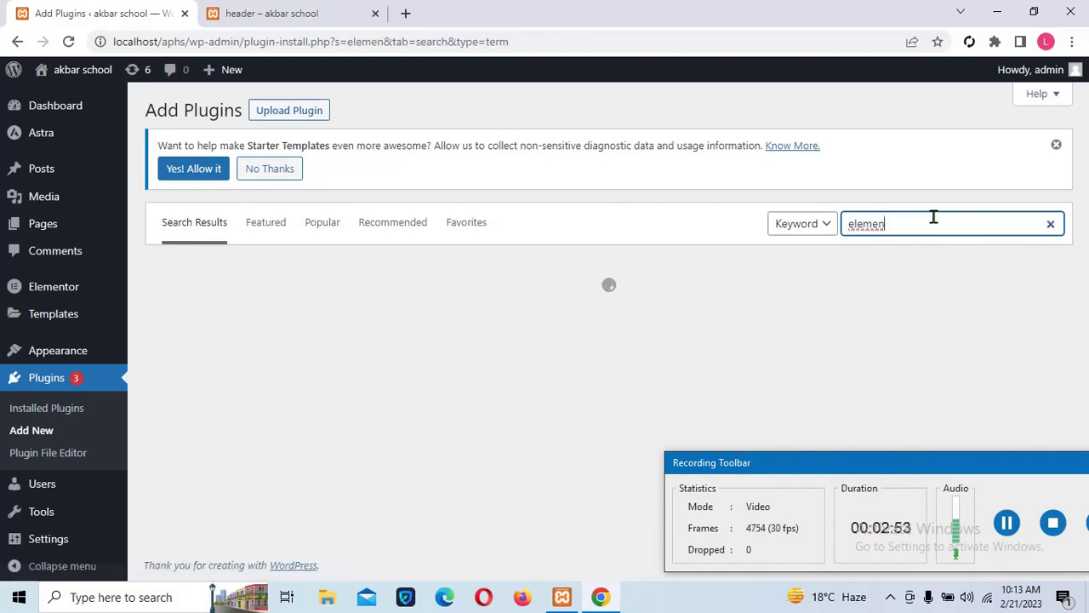
pyautogui.write('tor')
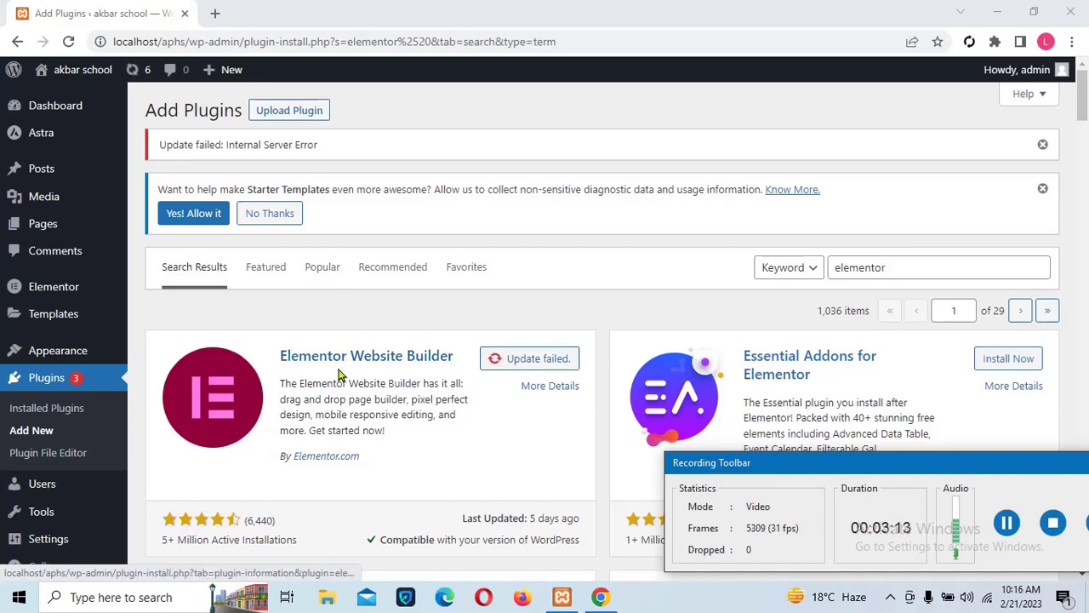
pyautogui.moveTo(1083, 115); pyautogui.dragTo(1082, 149)
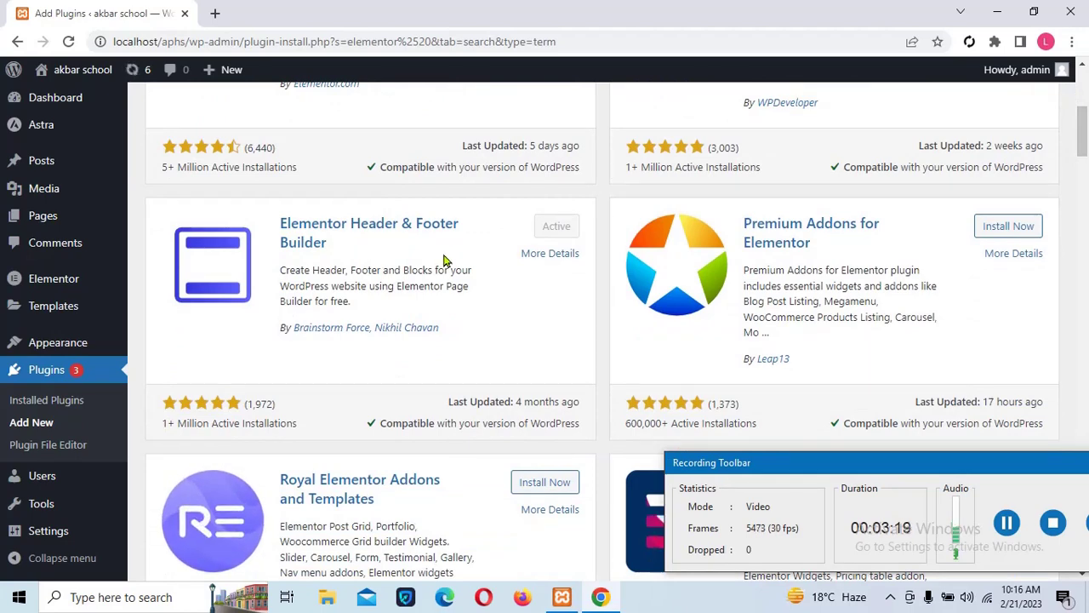
pyautogui.moveTo(1083, 138); pyautogui.dragTo(1082, 127)
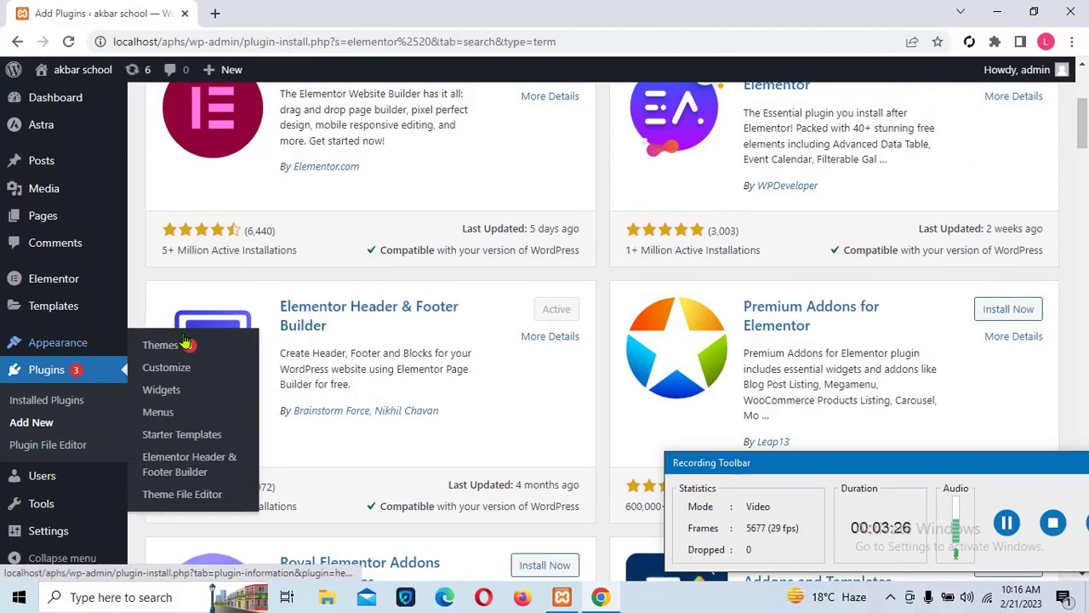
# Open the Elementor Header & Footer Builder template list from the Appearance section.
pyautogui.moveTo(118, 342)
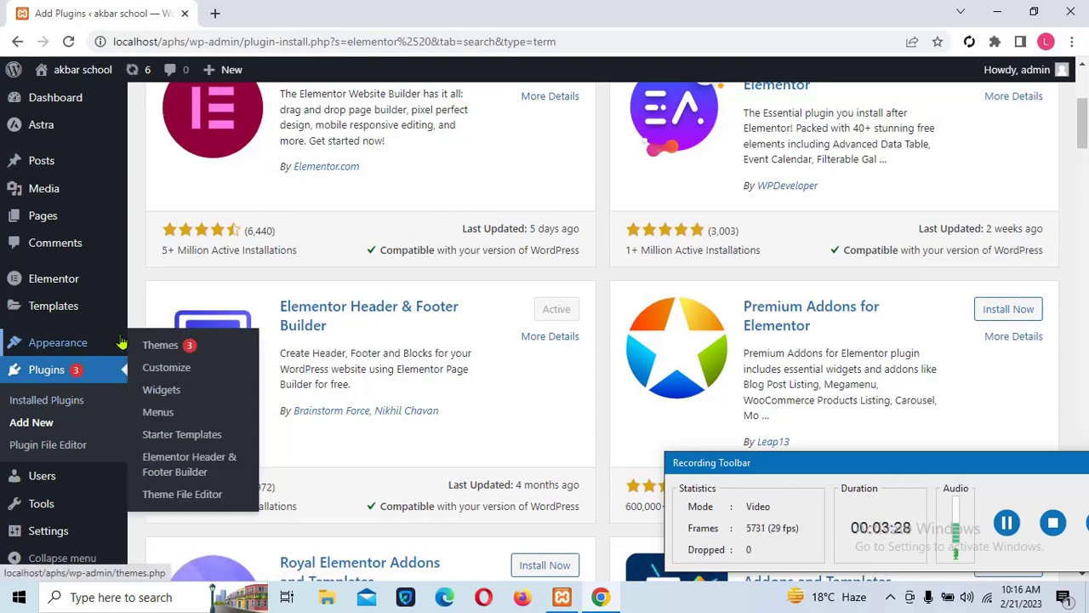
pyautogui.click(174, 470)
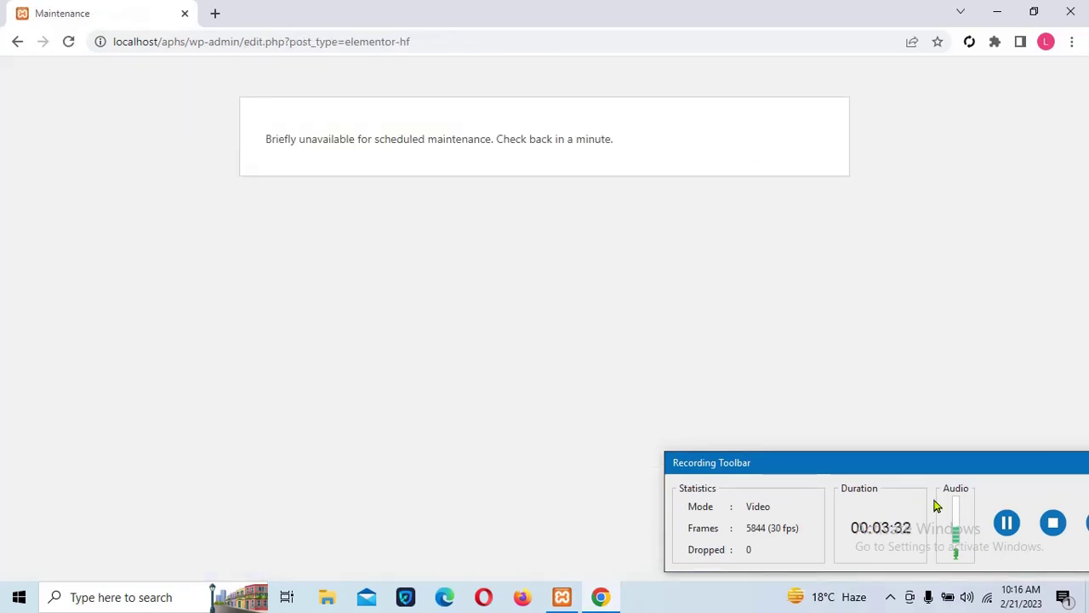
pyautogui.click(1007, 522)
pyautogui.click(1007, 522)
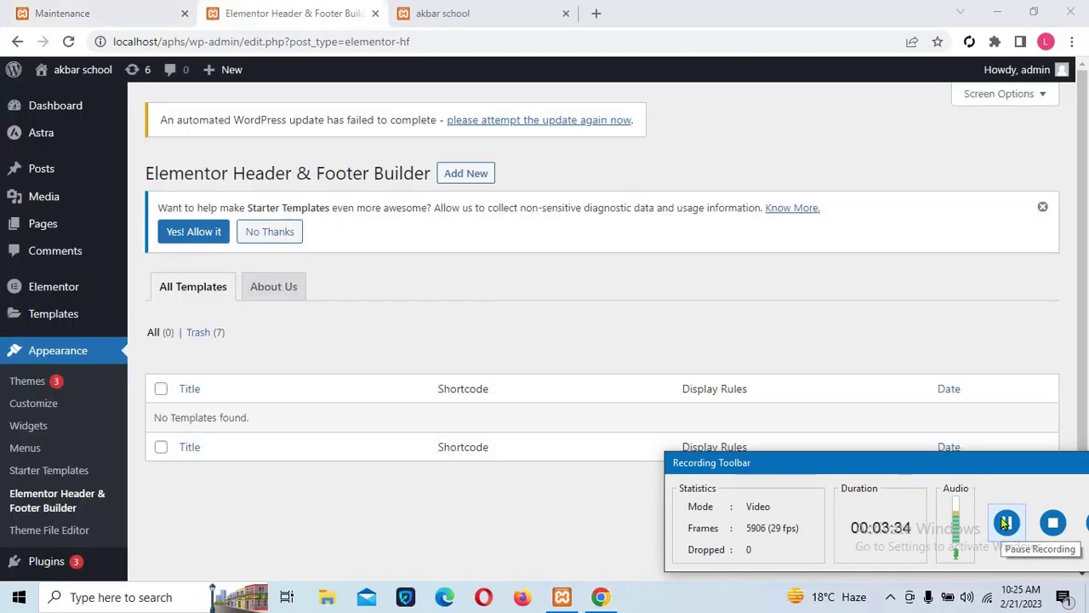
# Open the live akbar school site in a new tab, view its current header and close the older site tab.
pyautogui.moveTo(63, 77)
pyautogui.rightClick(60, 96)
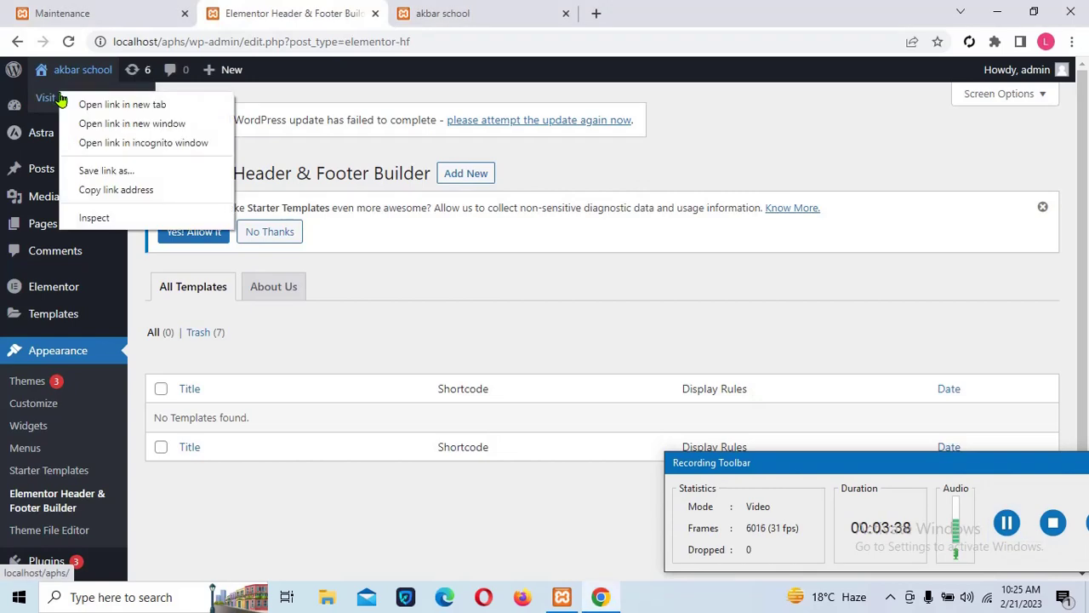
pyautogui.click(117, 105)
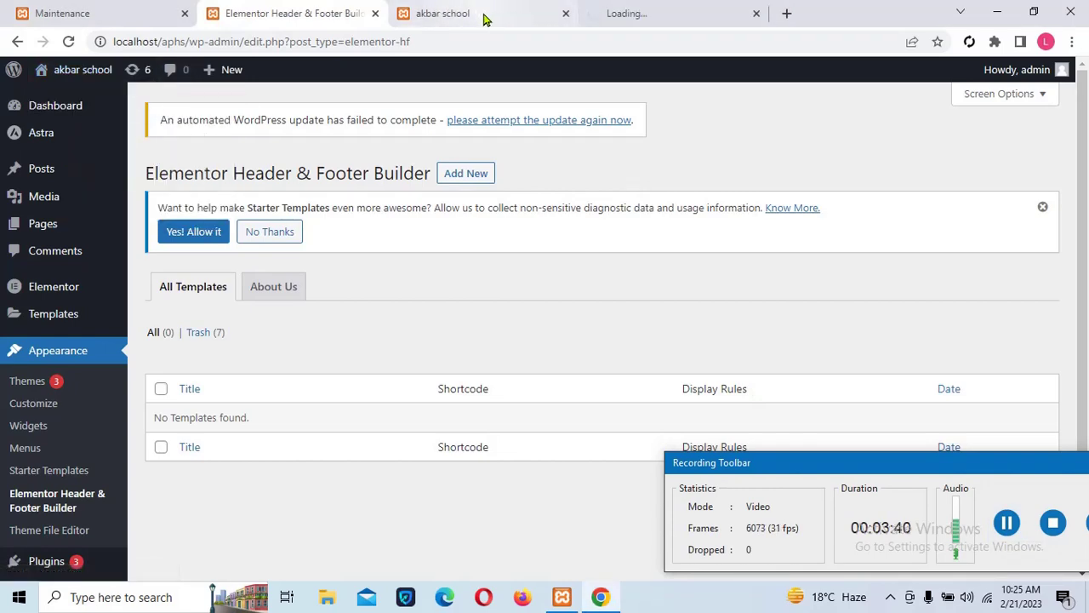
pyautogui.click(480, 14)
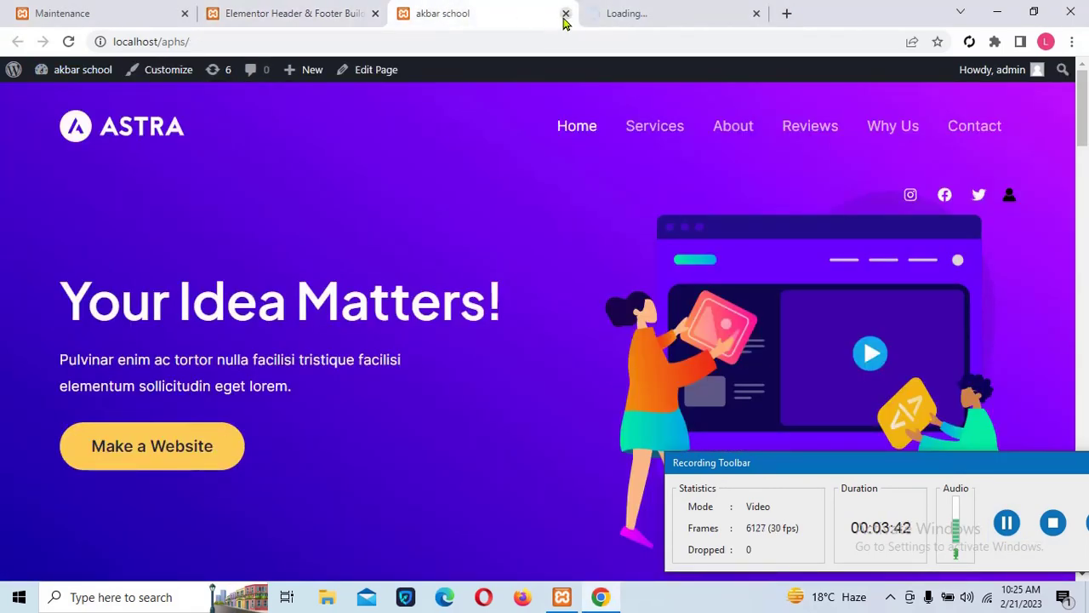
pyautogui.click(566, 13)
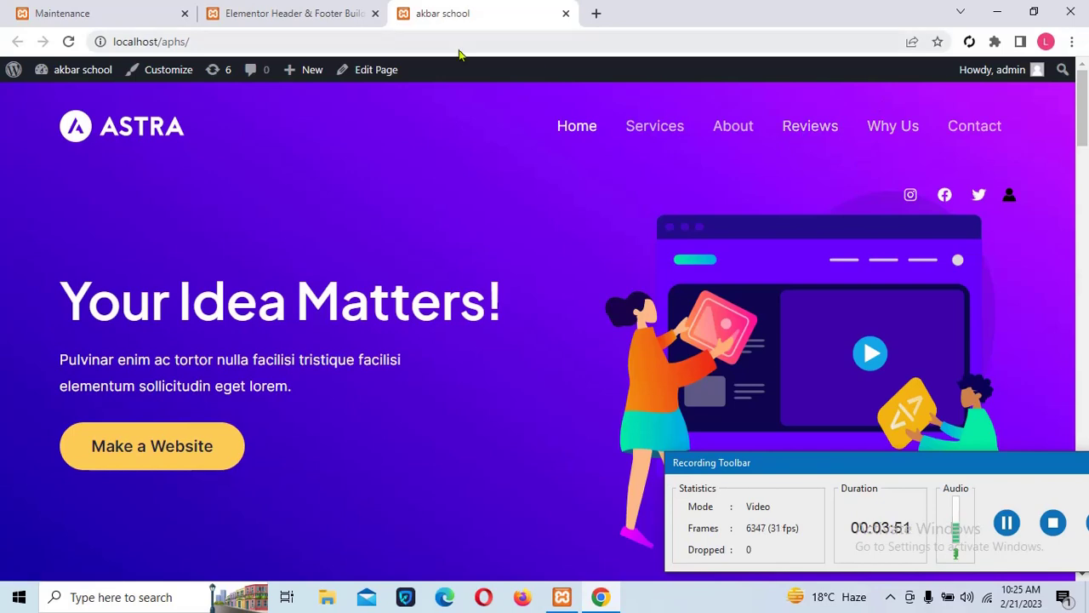
# Return to the Elementor Header & Footer Builder and start a new header or footer template.
pyautogui.click(305, 10)
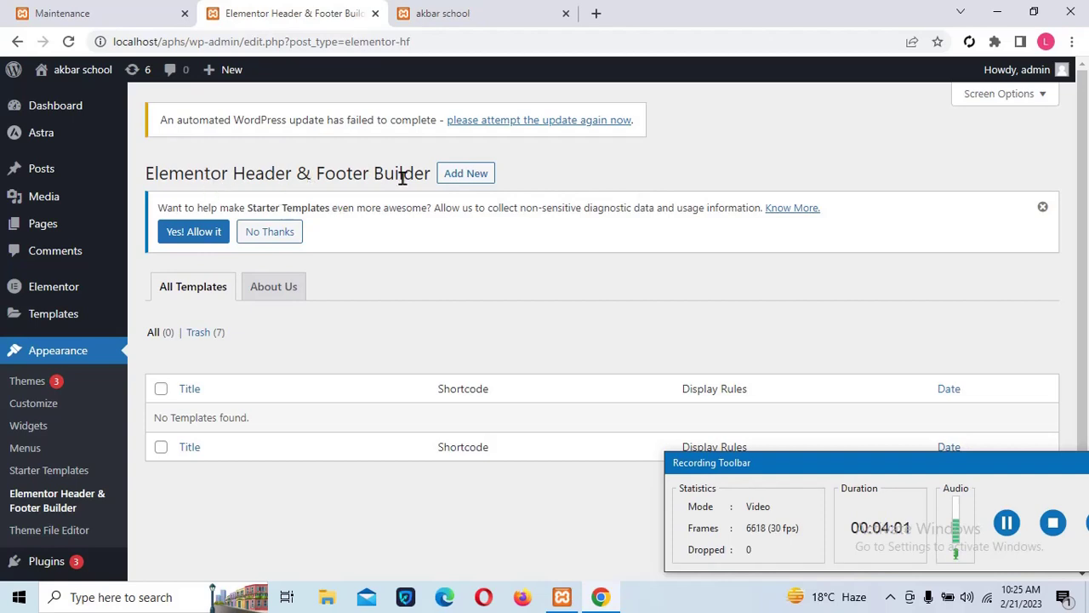
pyautogui.click(467, 176)
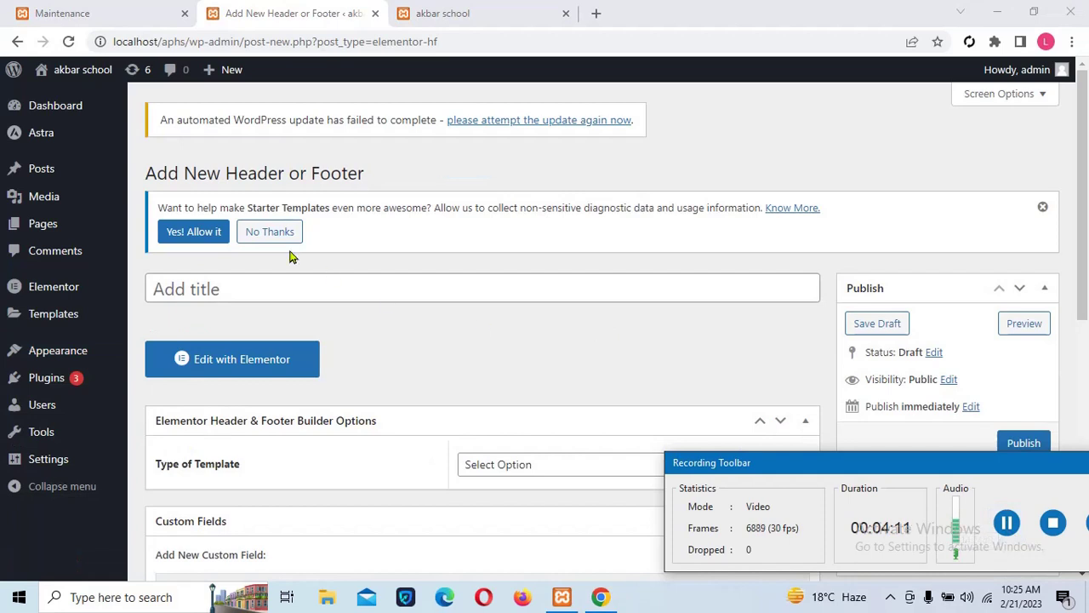
# Title the new template "Header" and set its type of template to Header.
pyautogui.click(198, 289)
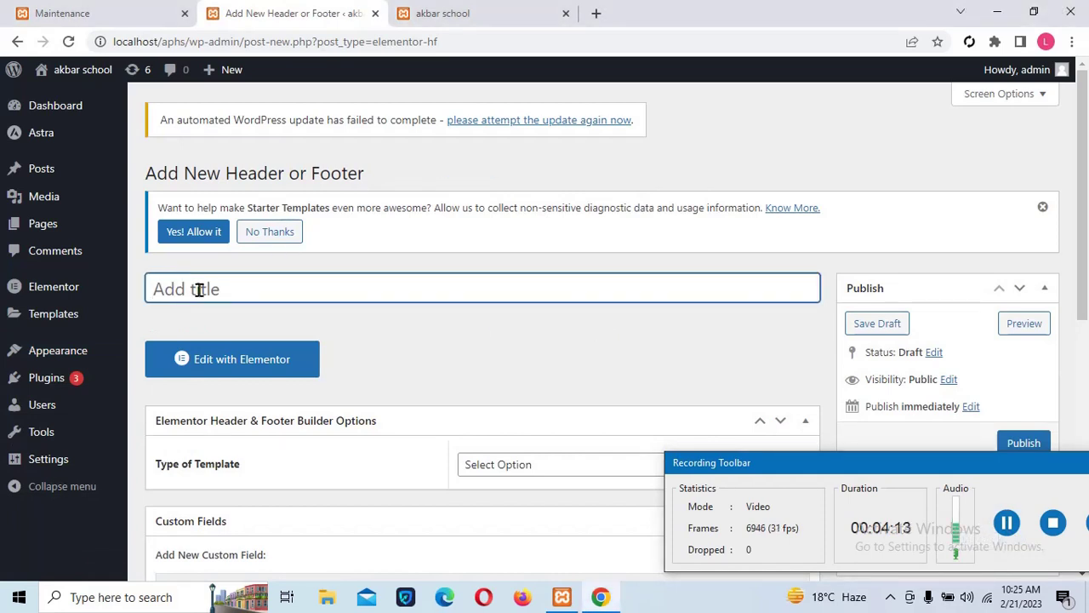
pyautogui.write('Header')
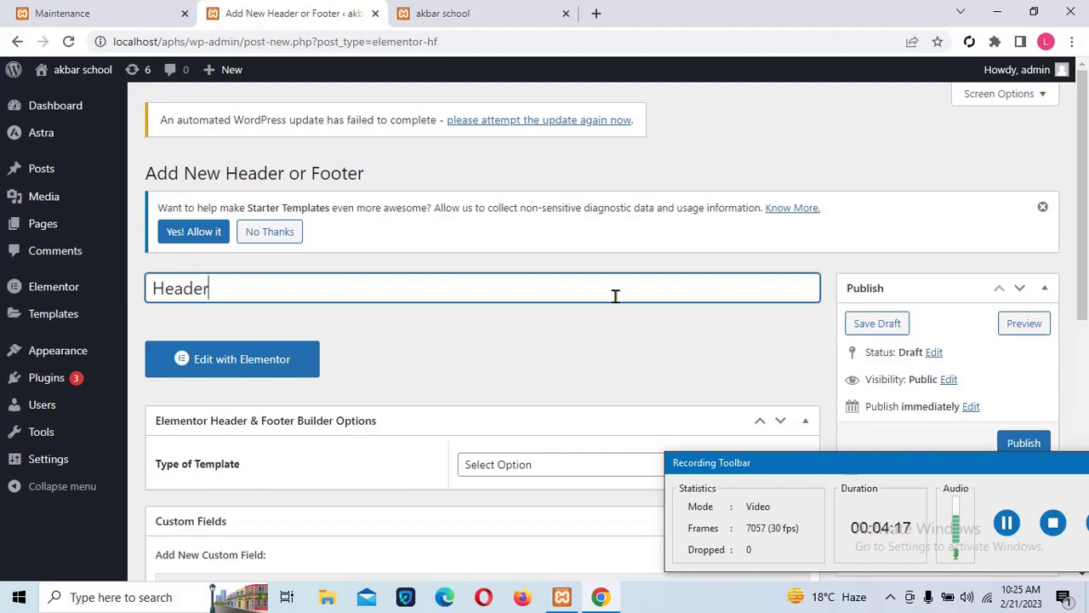
pyautogui.scroll(-3, 1083, 189)
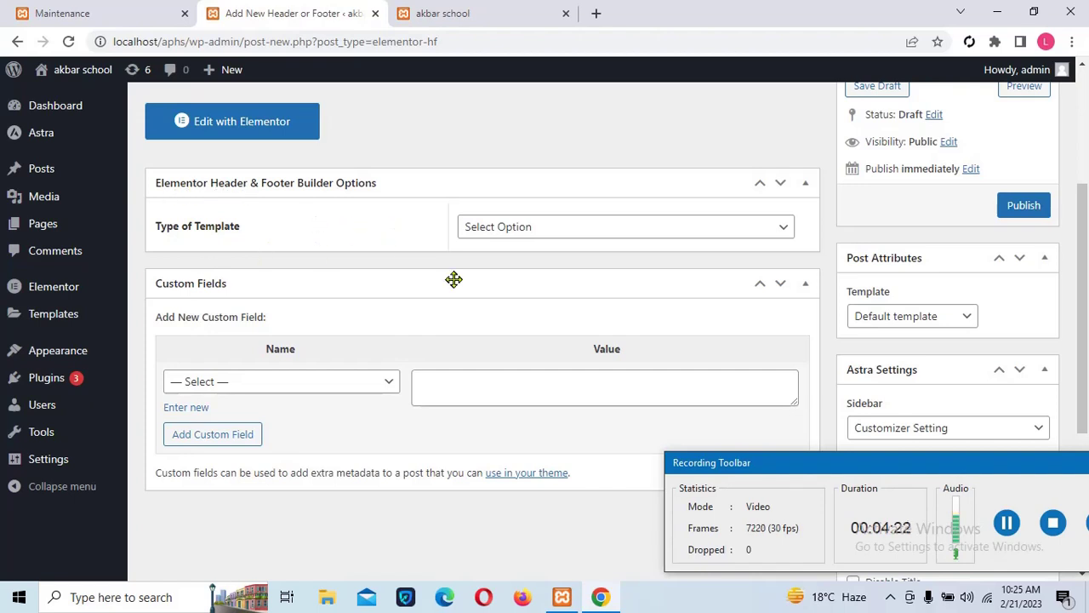
pyautogui.click(526, 230)
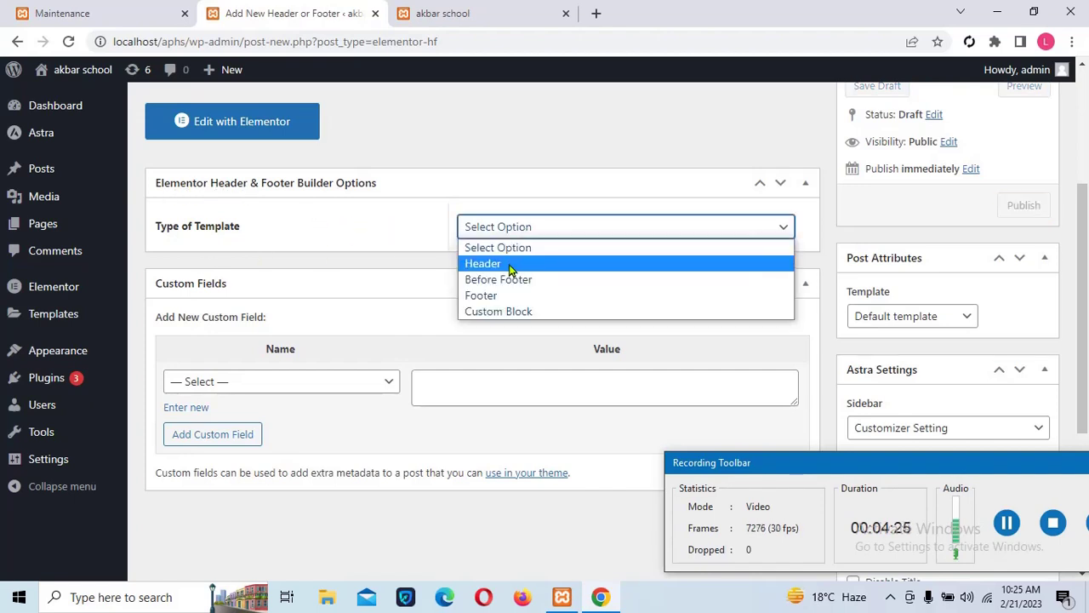
pyautogui.click(513, 263)
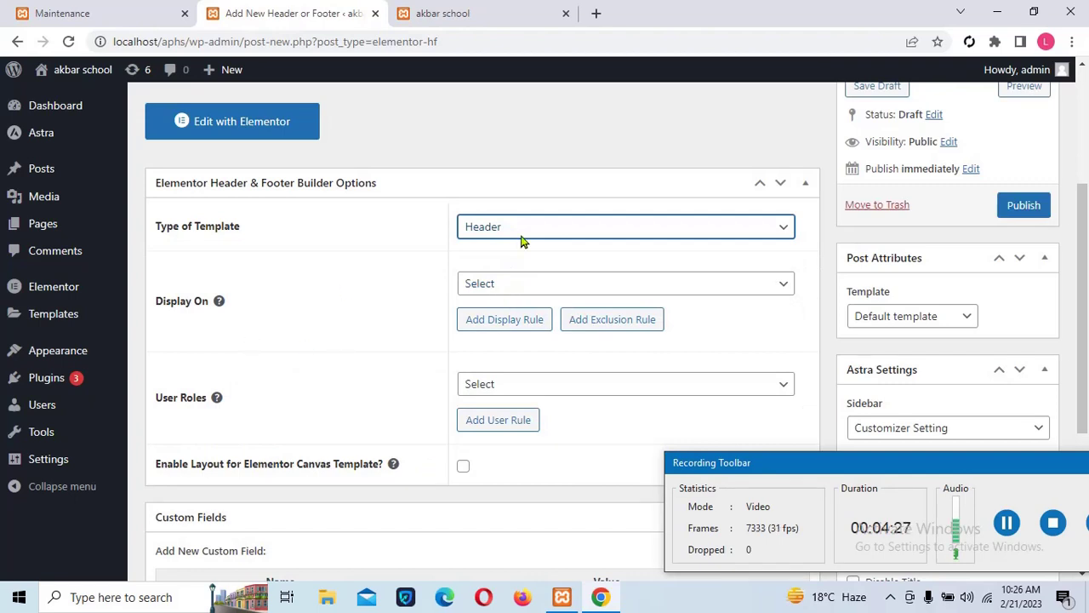
# Set the template to display on the Entire Website for All user roles and publish it.
pyautogui.click(524, 290)
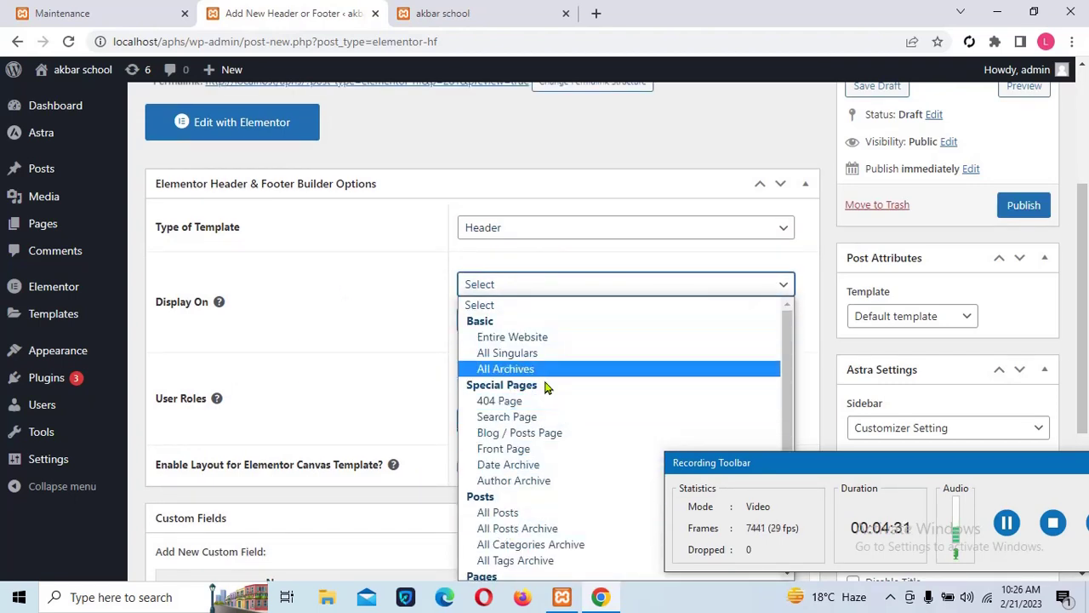
pyautogui.click(513, 339)
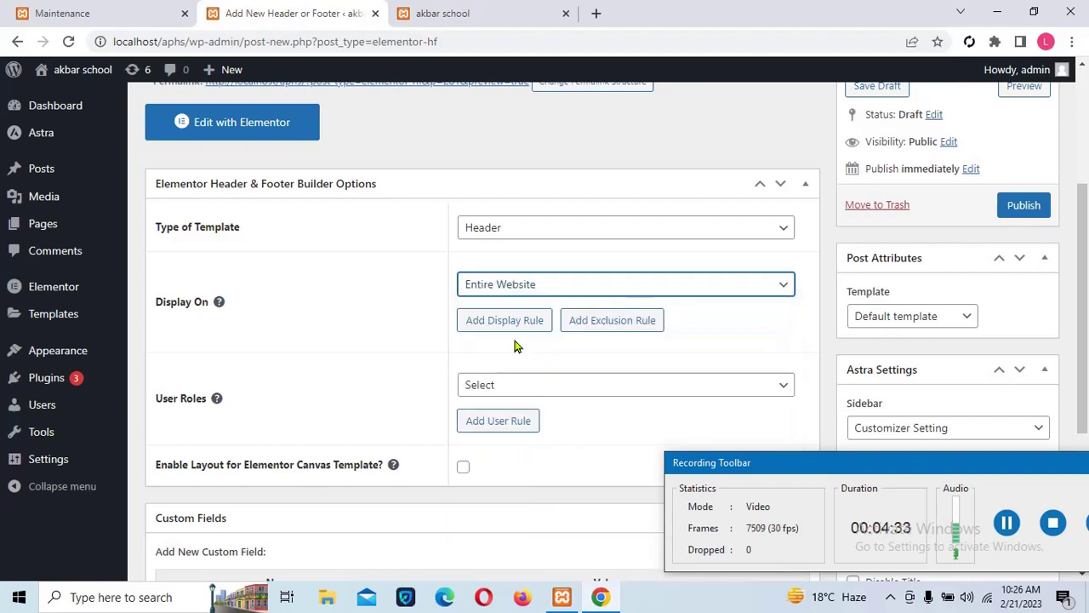
pyautogui.click(542, 386)
pyautogui.click(498, 437)
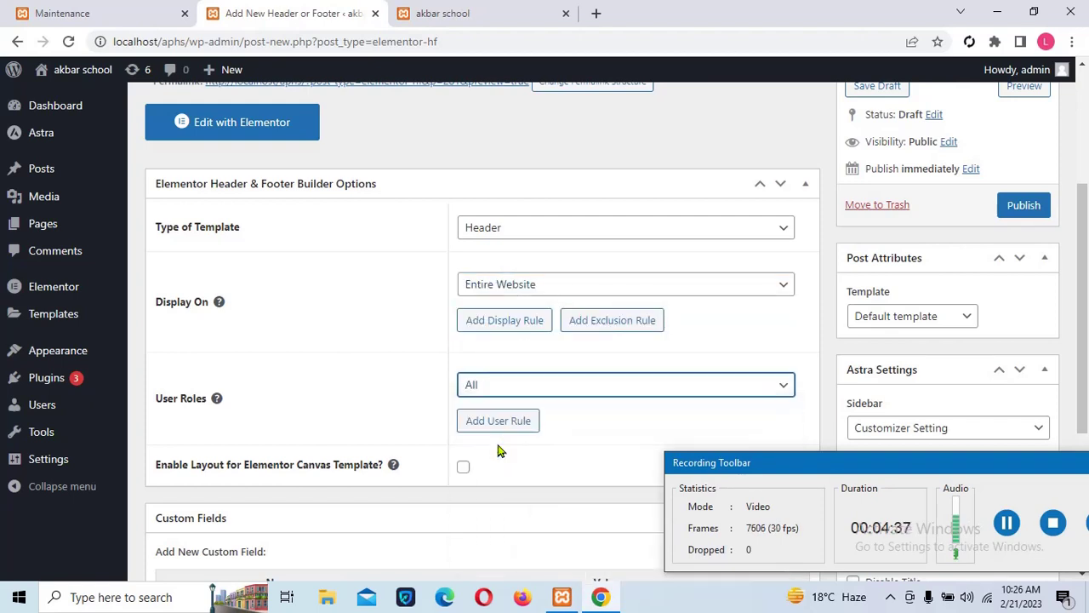
pyautogui.moveTo(1082, 284); pyautogui.dragTo(1085, 326)
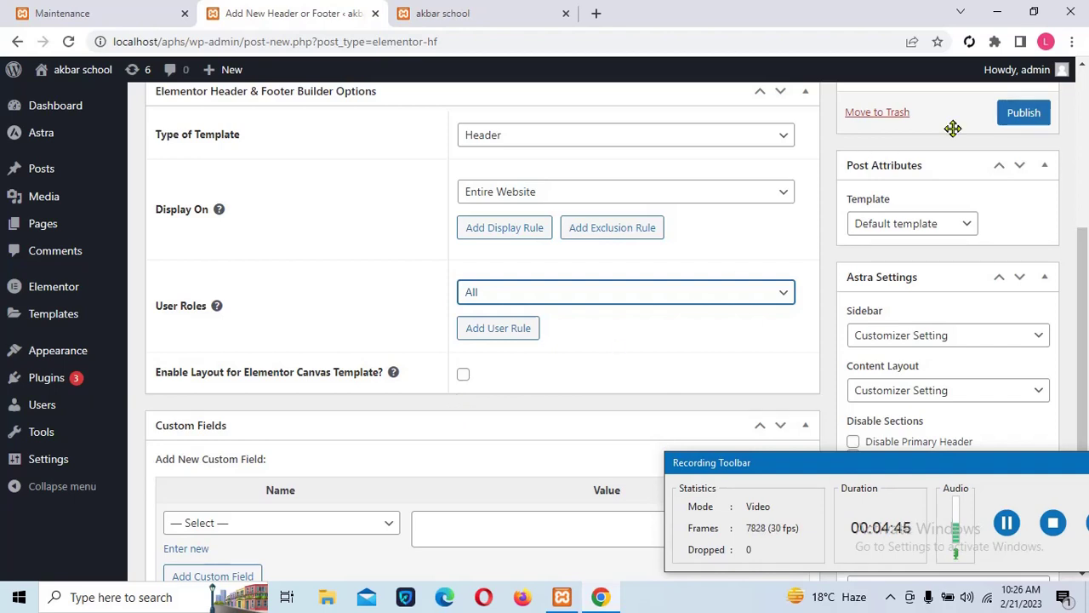
pyautogui.click(1021, 115)
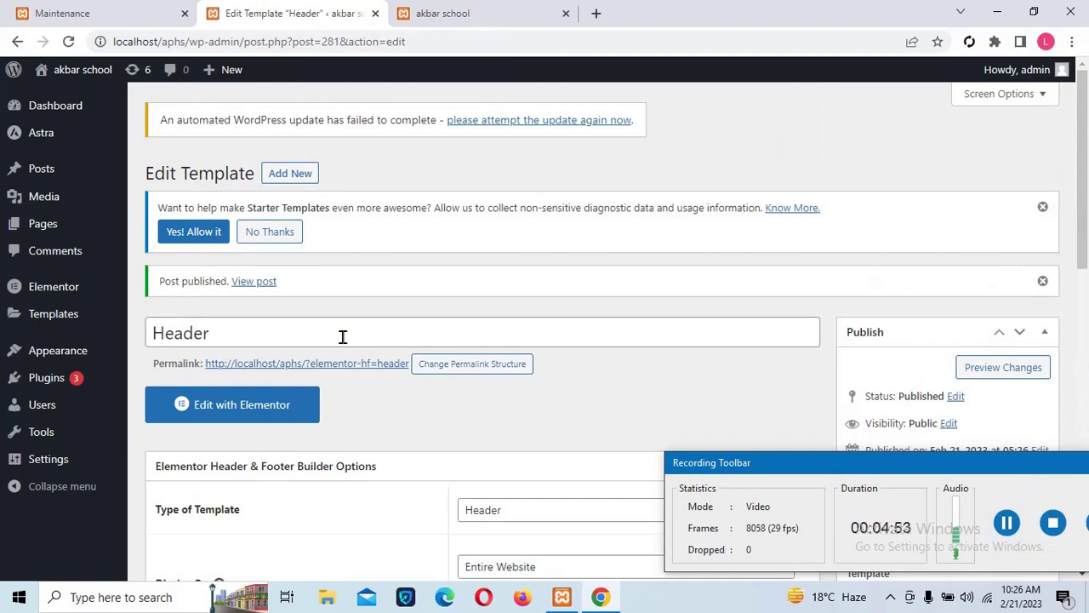
# Open the Header template in the Elementor editor, and reload the live akbar school site to check its header area.
pyautogui.click(247, 411)
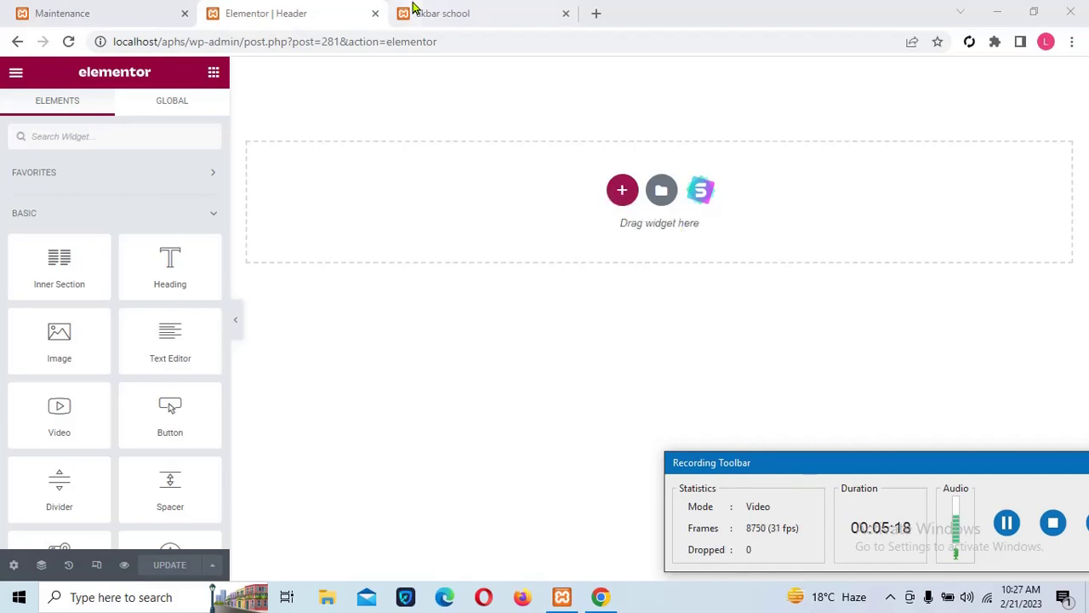
pyautogui.click(442, 12)
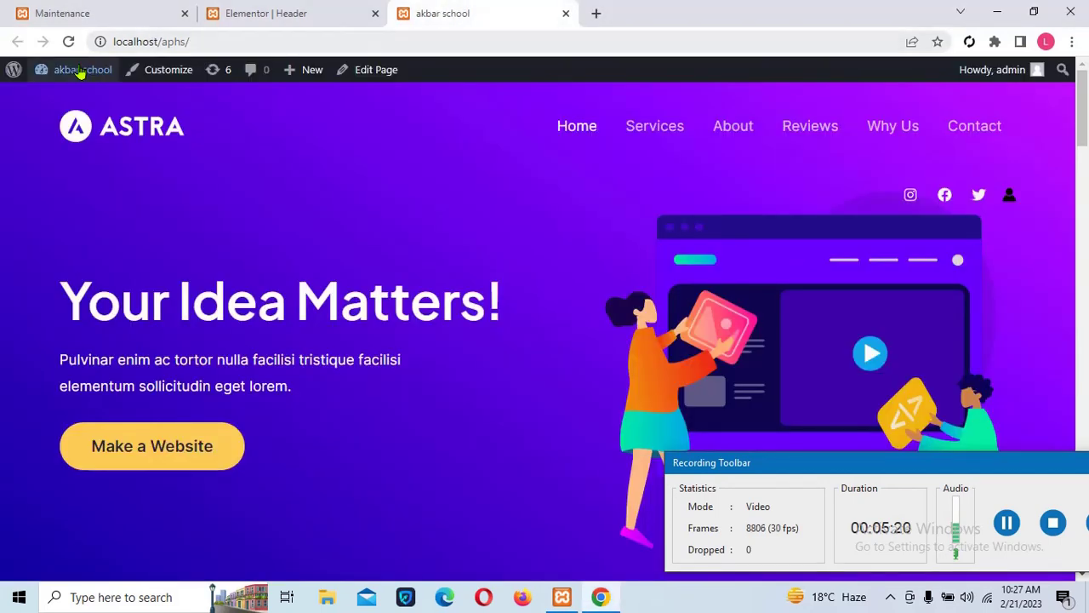
pyautogui.click(68, 41)
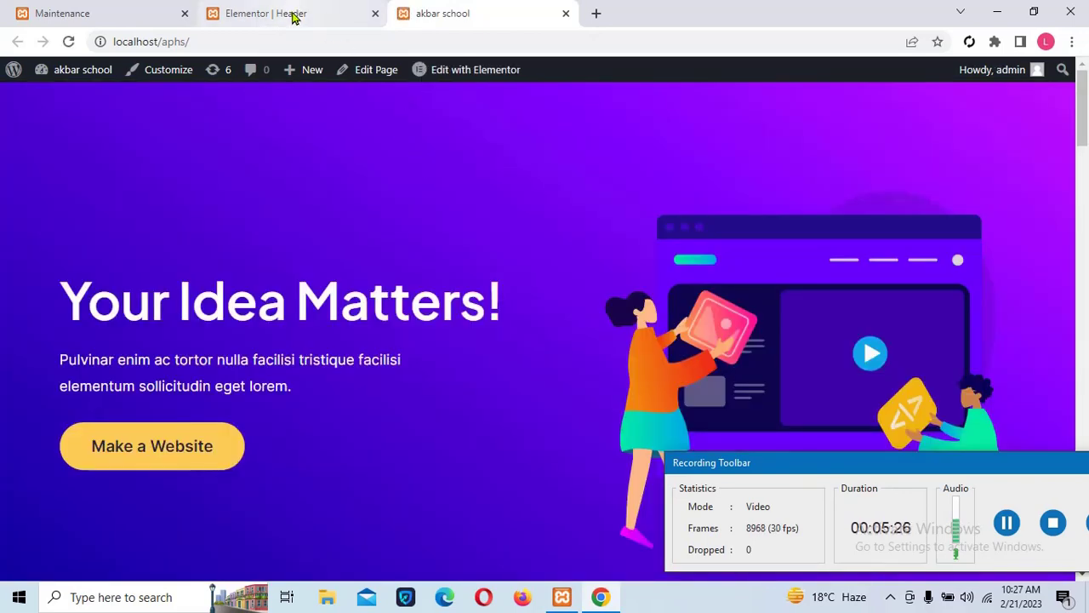
# Back in the Elementor editor, add a three-column section with the 16, 66, 16 structure and save the template.
pyautogui.click(292, 17)
pyautogui.click(622, 189)
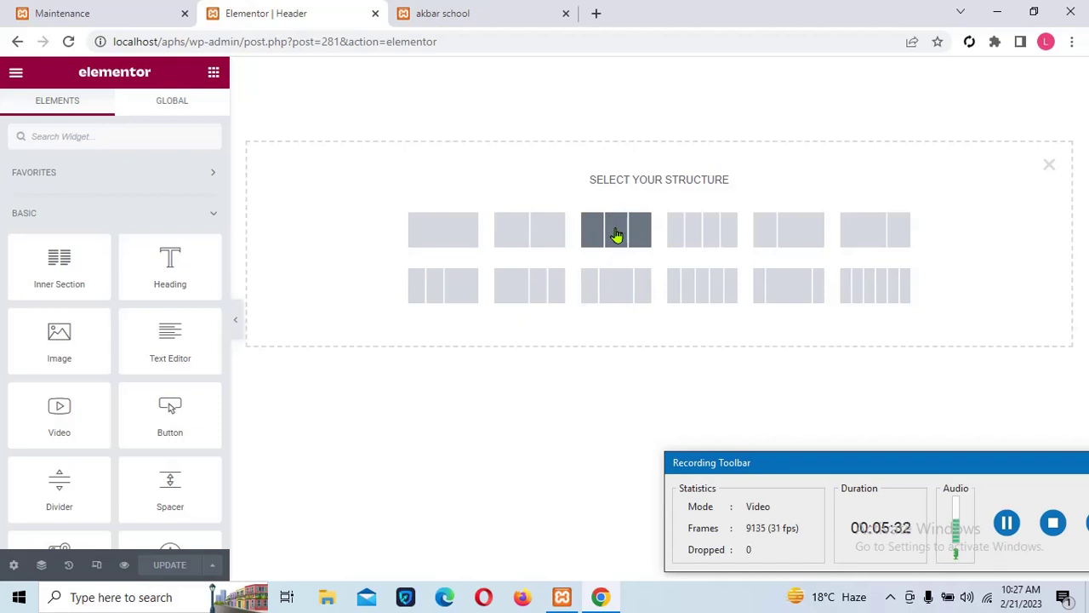
pyautogui.click(616, 235)
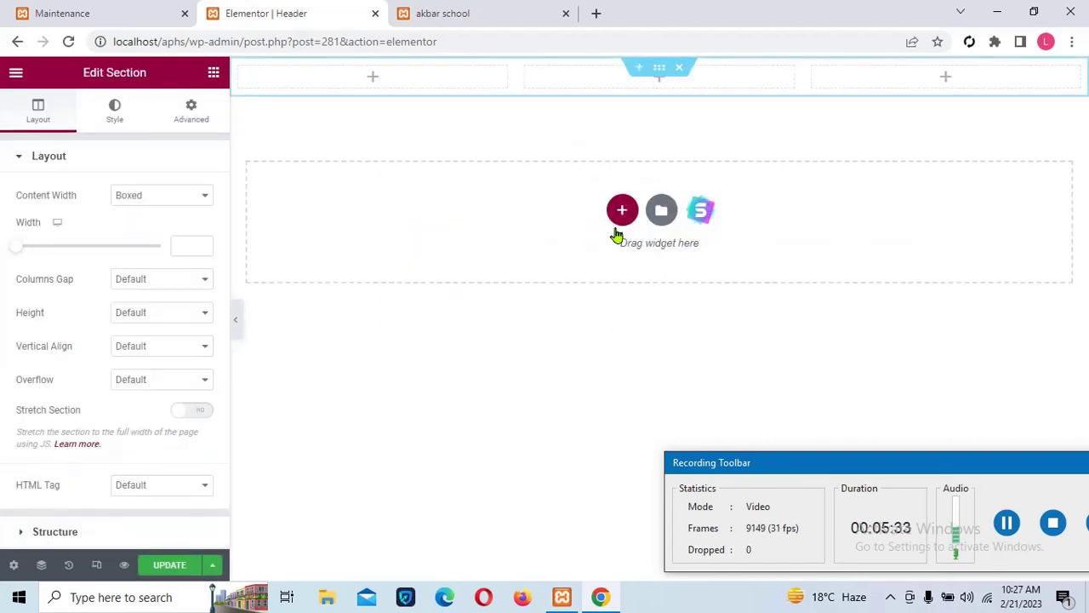
pyautogui.click(22, 531)
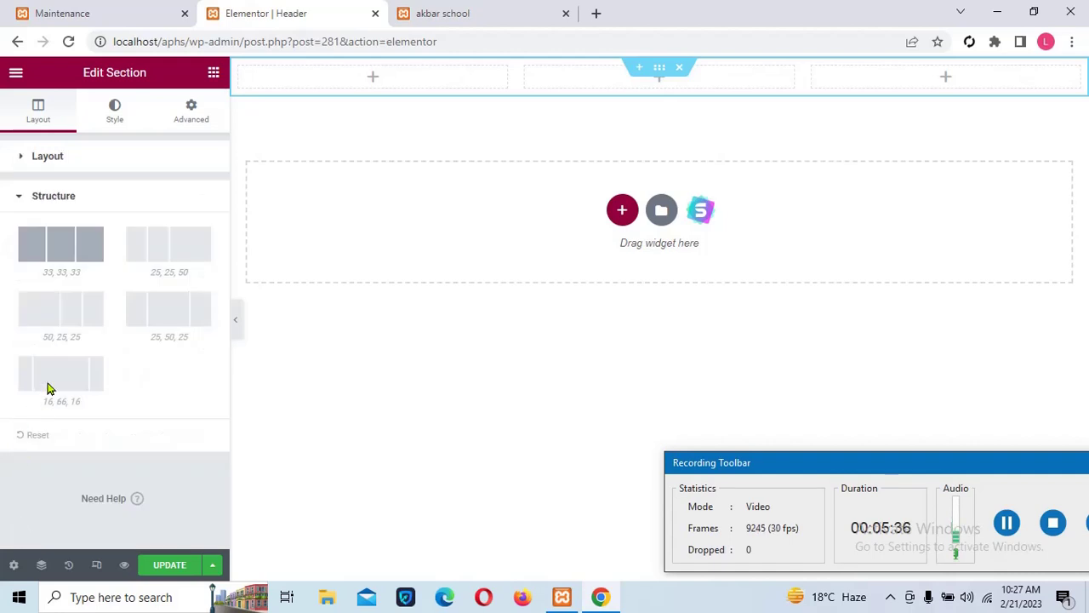
pyautogui.click(71, 391)
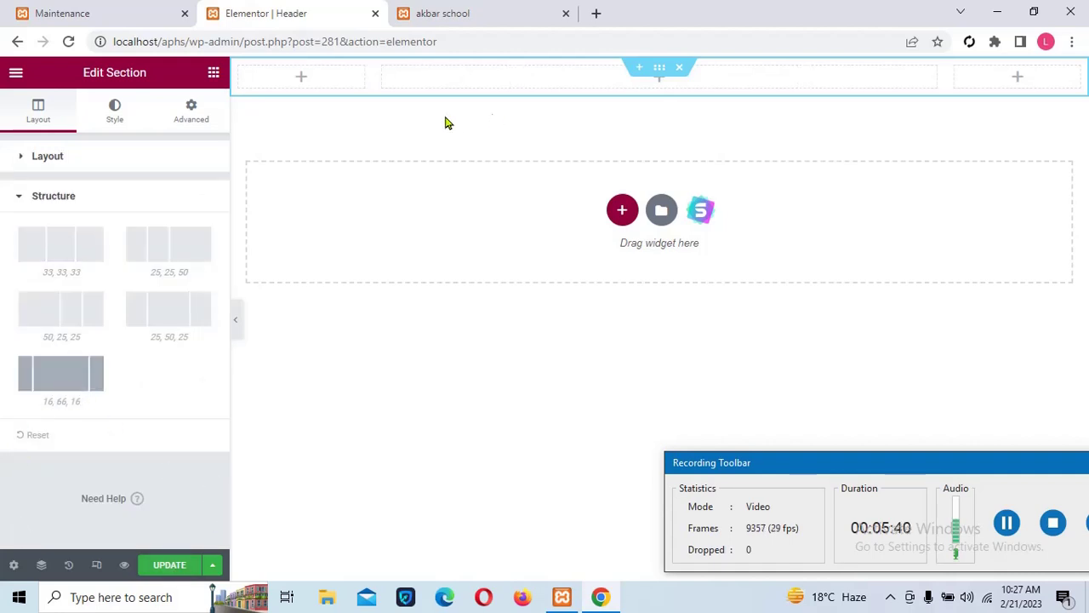
pyautogui.click(168, 567)
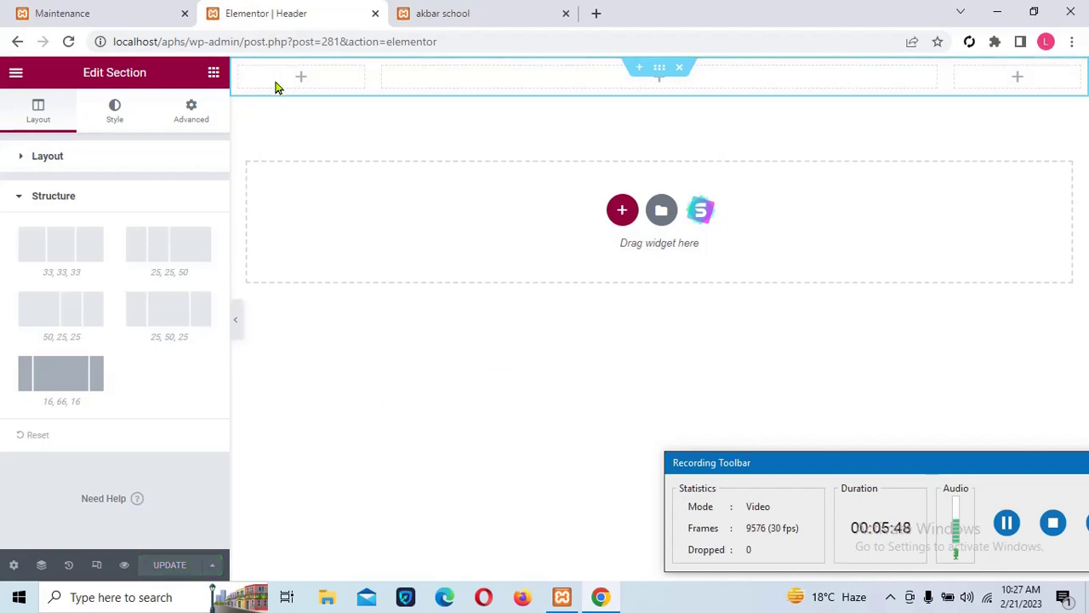
# Find the HFB Site Logo widget by searching "logo", place it in the section's first column and save the template.
pyautogui.click(301, 82)
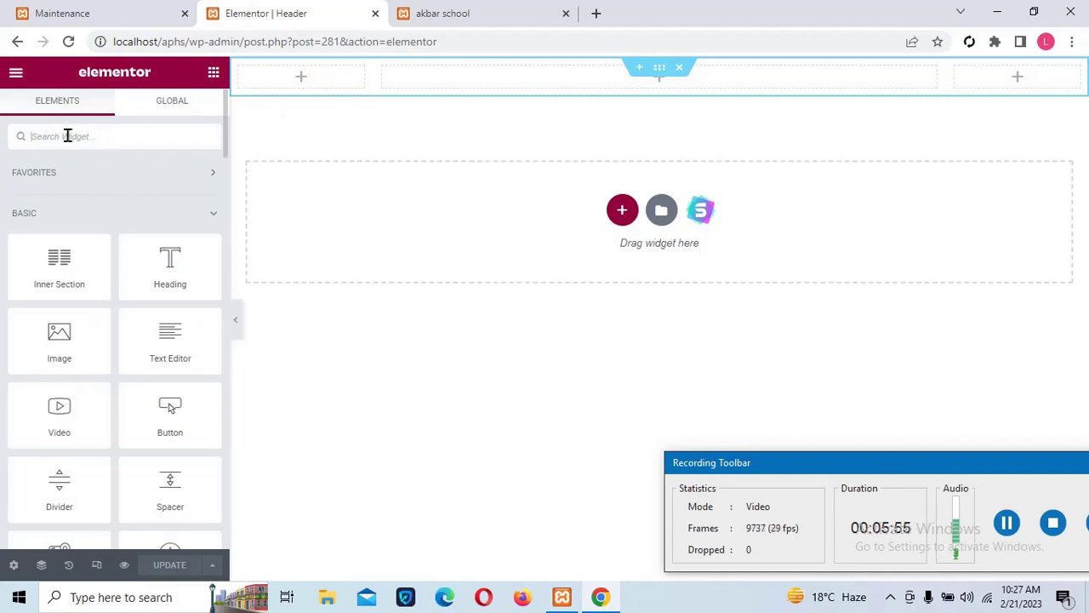
pyautogui.click(67, 136)
pyautogui.write('logo')
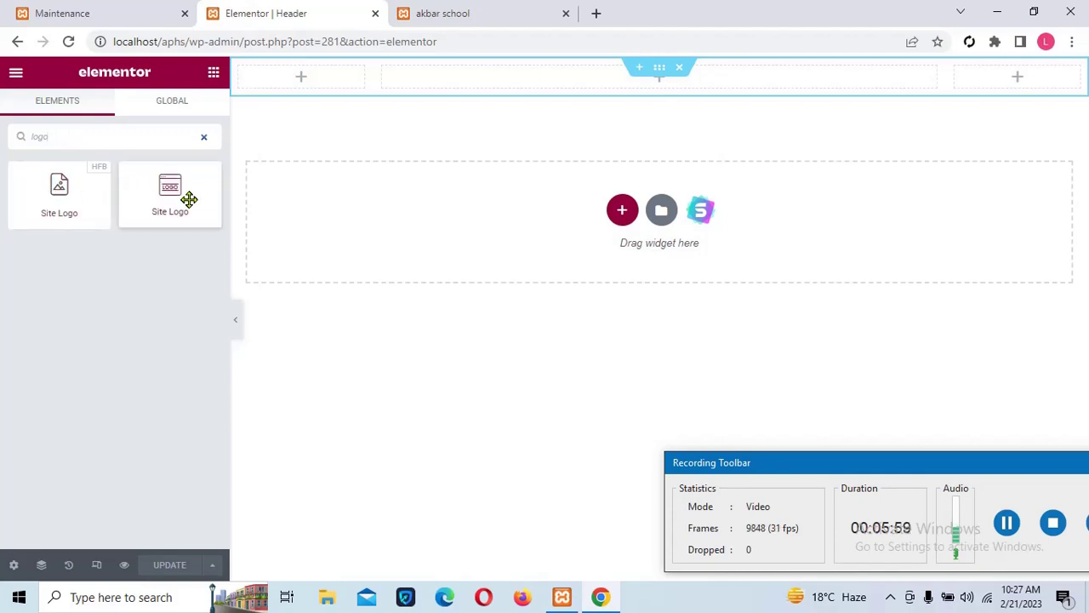
pyautogui.moveTo(63, 199); pyautogui.dragTo(319, 91)
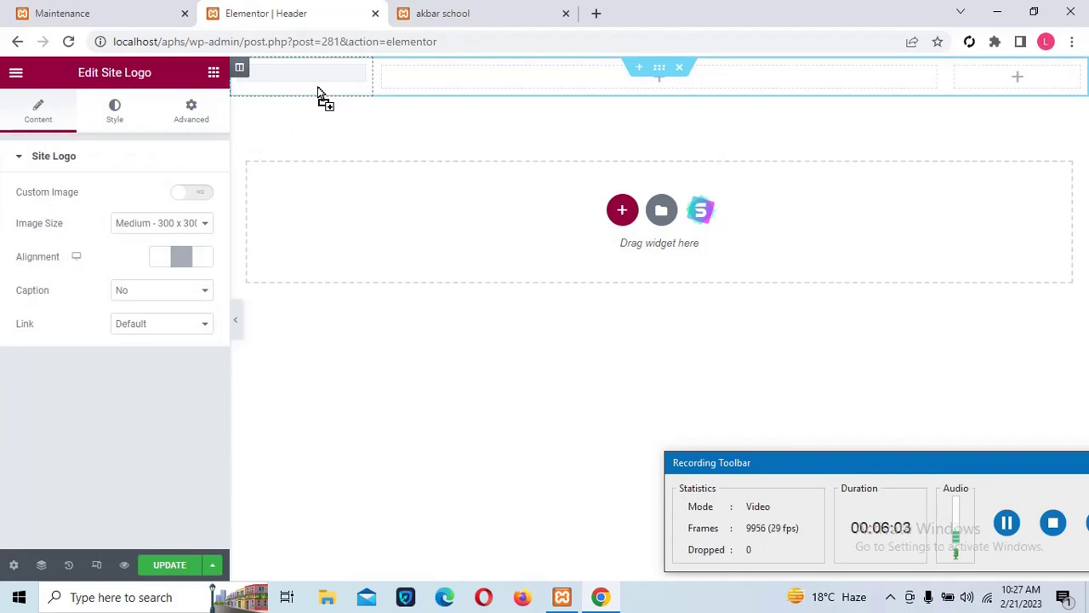
pyautogui.click(169, 566)
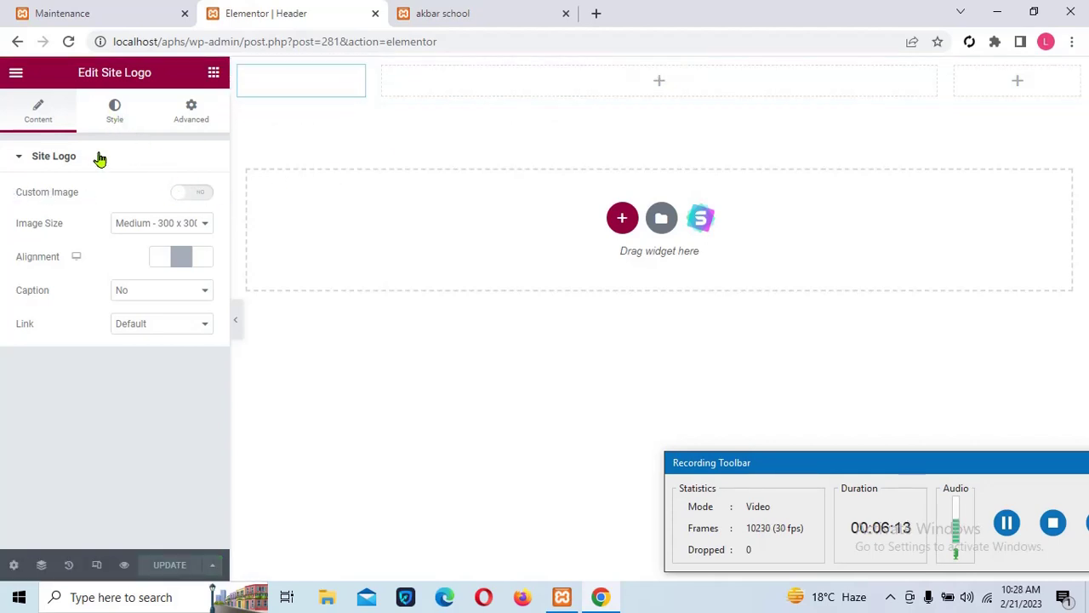
# Set the site logo's background color to dark red #AB1A1A and save the template.
pyautogui.click(119, 119)
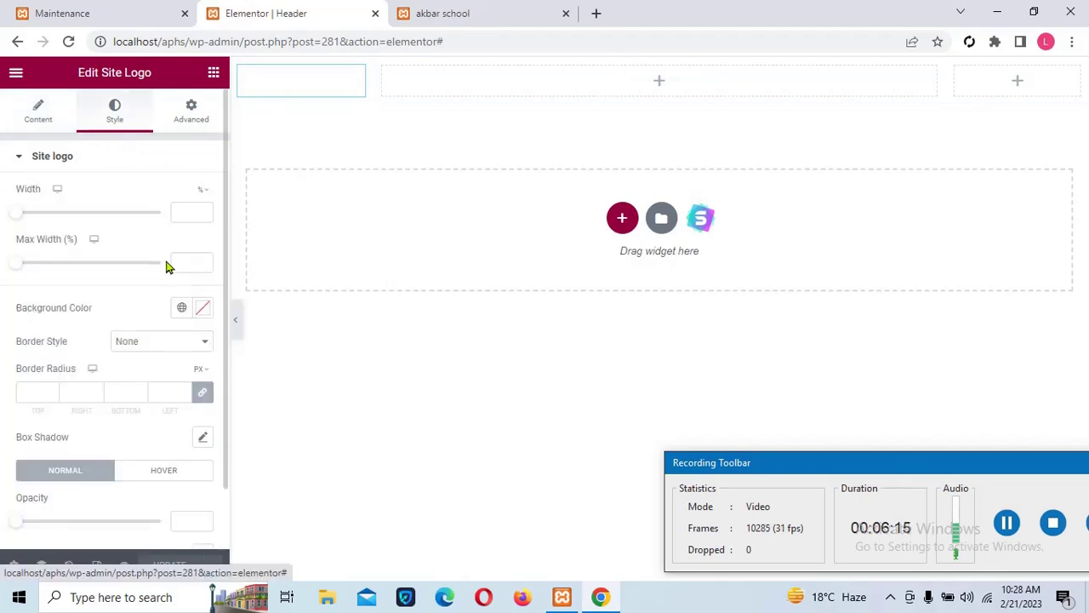
pyautogui.click(203, 309)
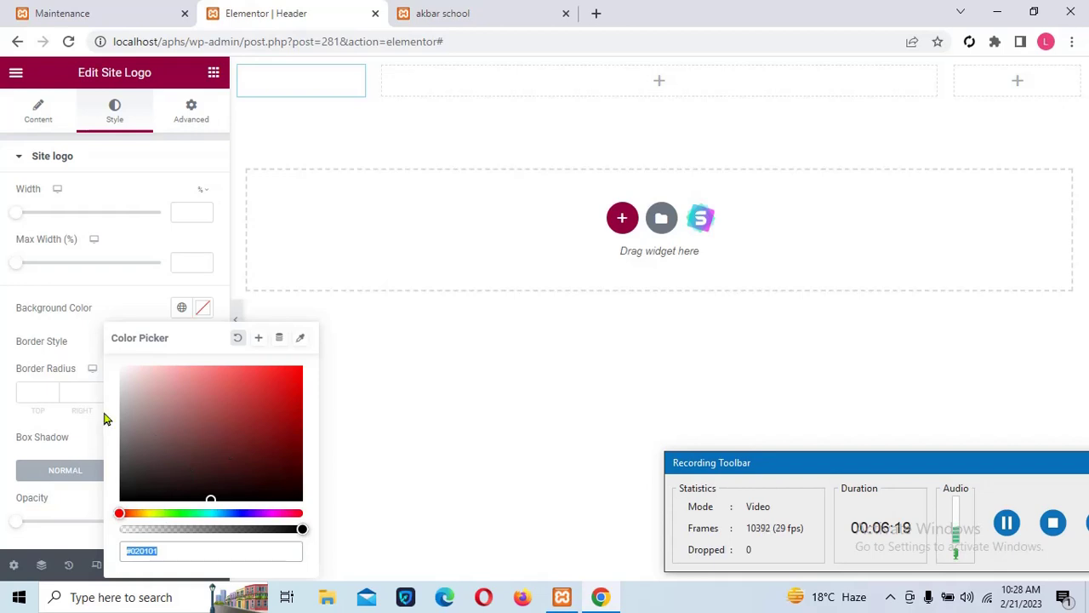
pyautogui.click(275, 410)
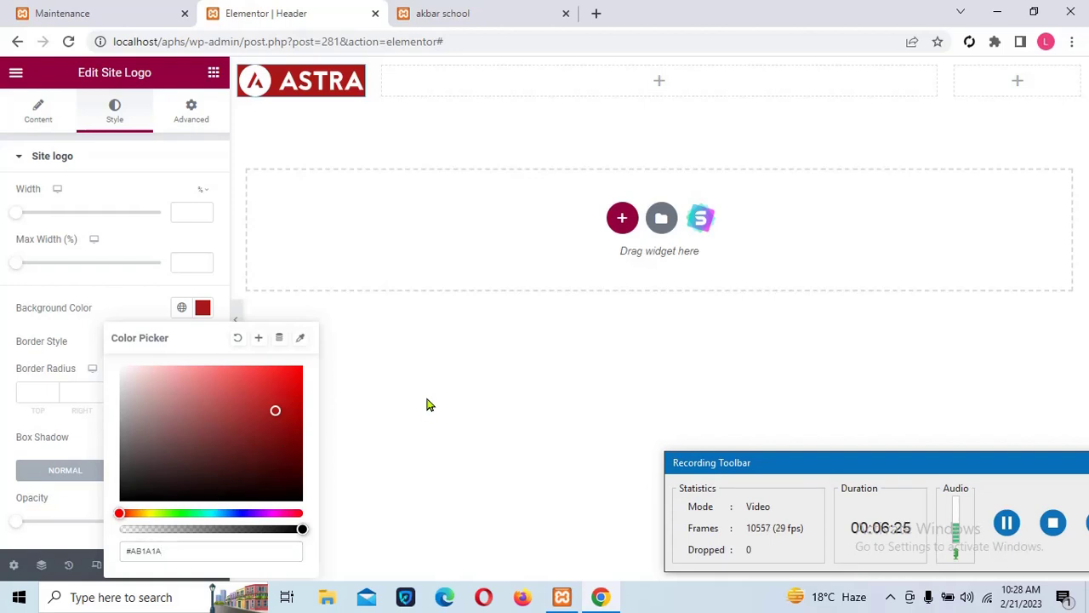
pyautogui.click(383, 388)
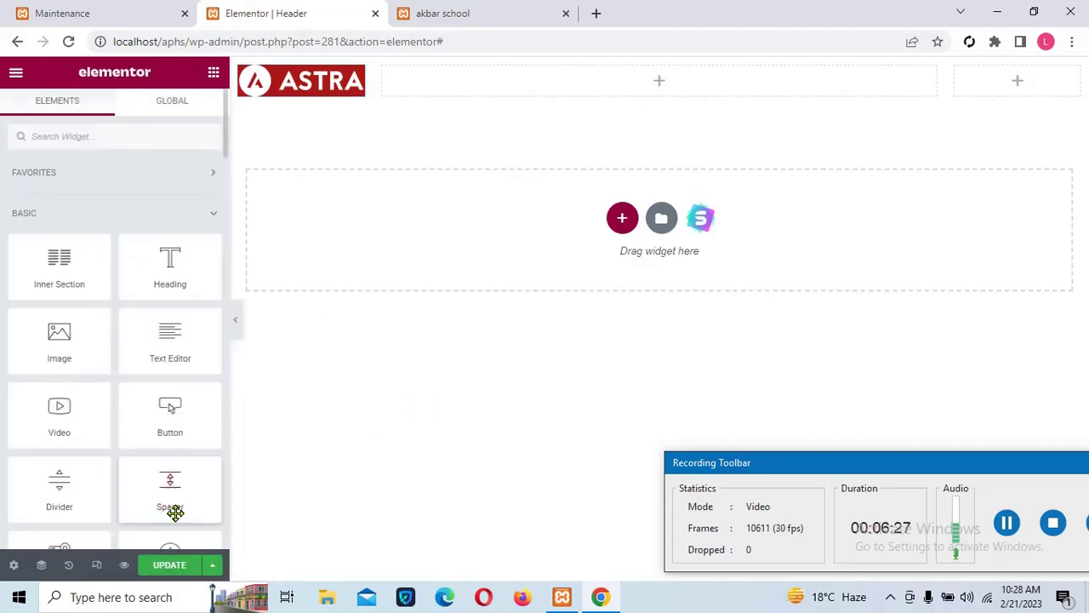
pyautogui.click(169, 567)
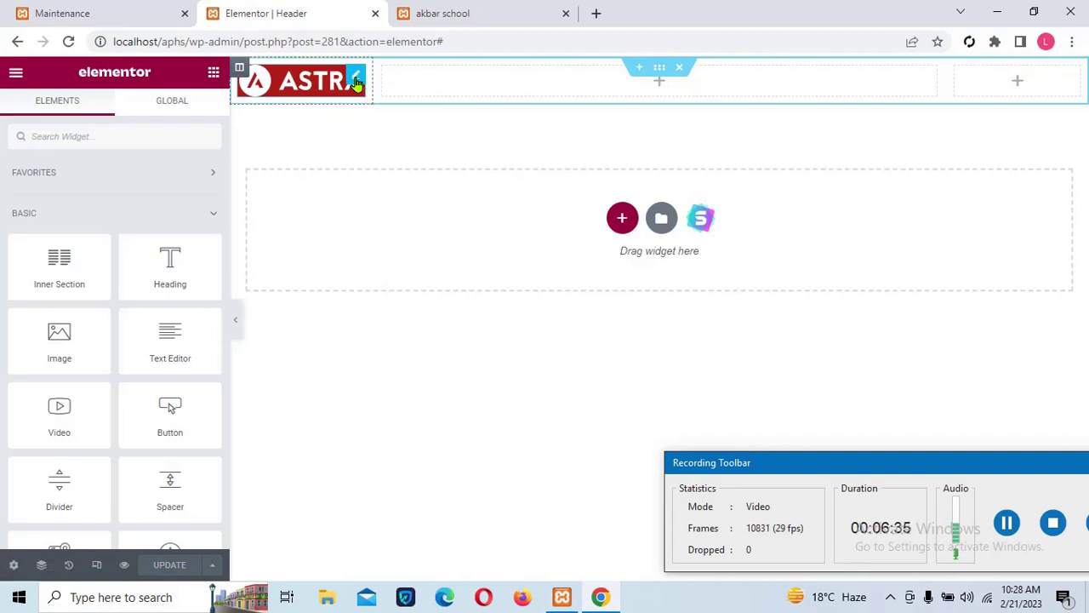
# Try to replace the site logo with a custom image from the media library.
pyautogui.click(355, 81)
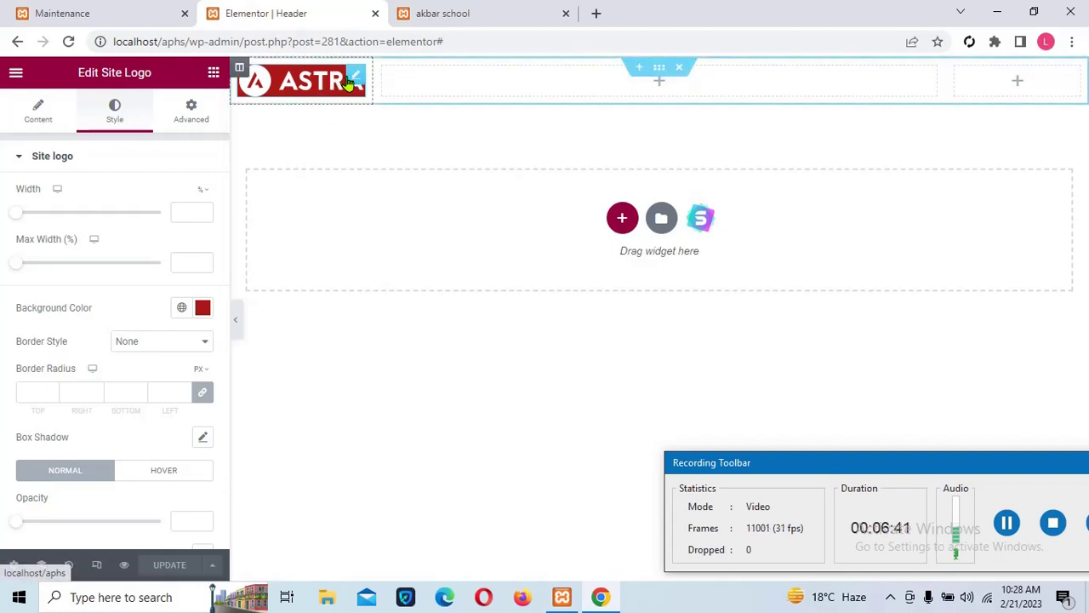
pyautogui.click(41, 123)
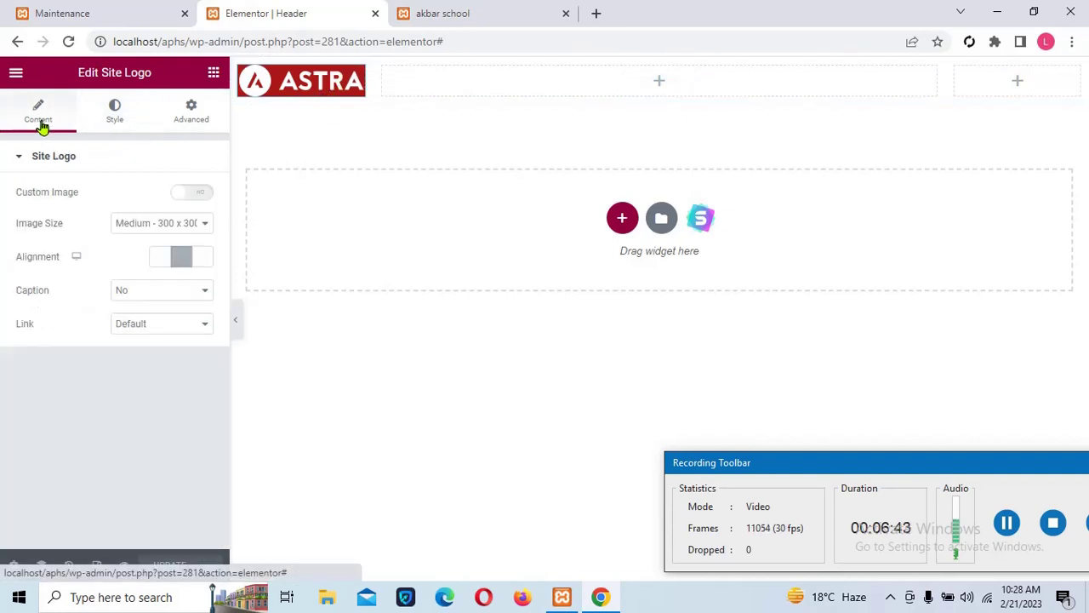
pyautogui.click(202, 200)
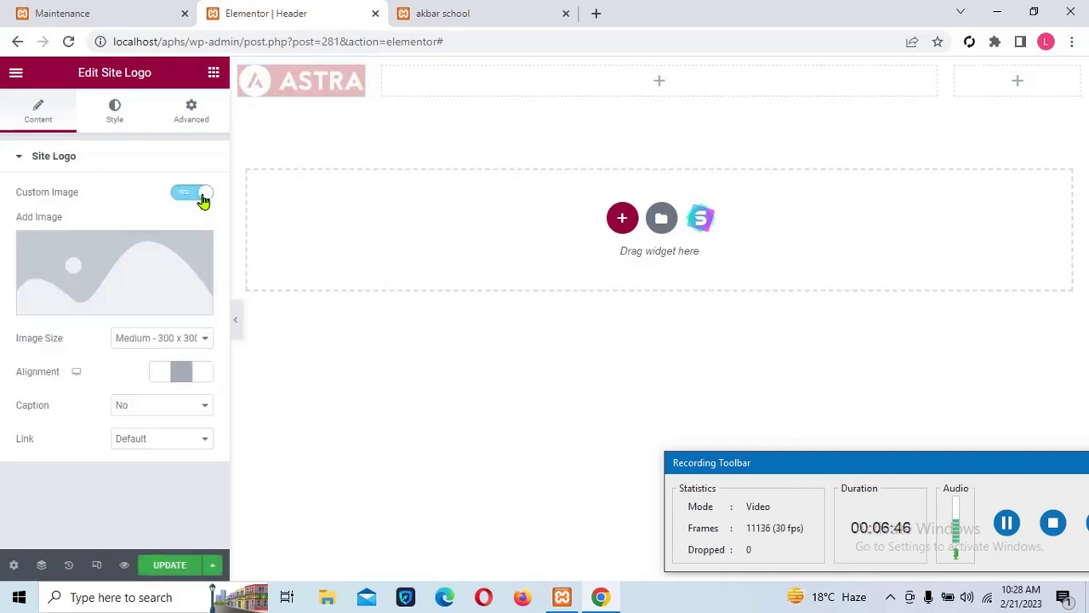
pyautogui.click(126, 275)
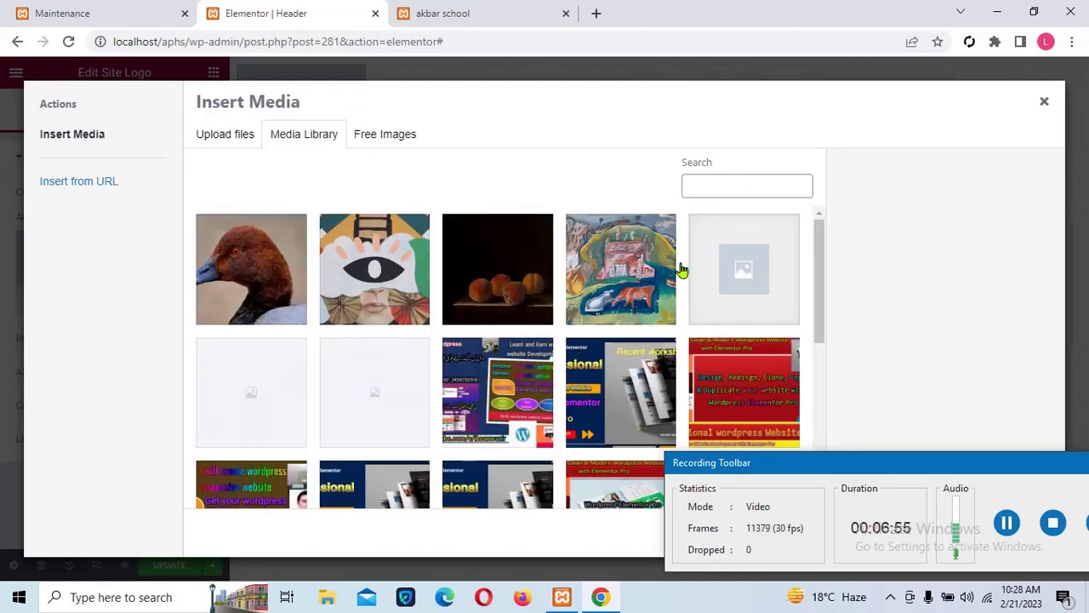
pyautogui.click(1044, 101)
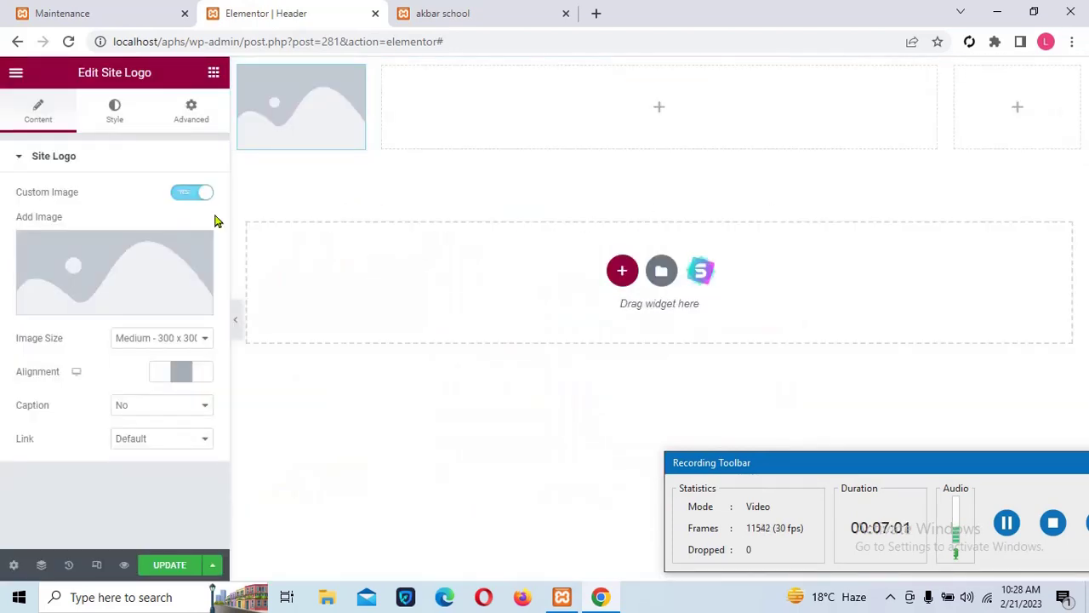
pyautogui.click(185, 195)
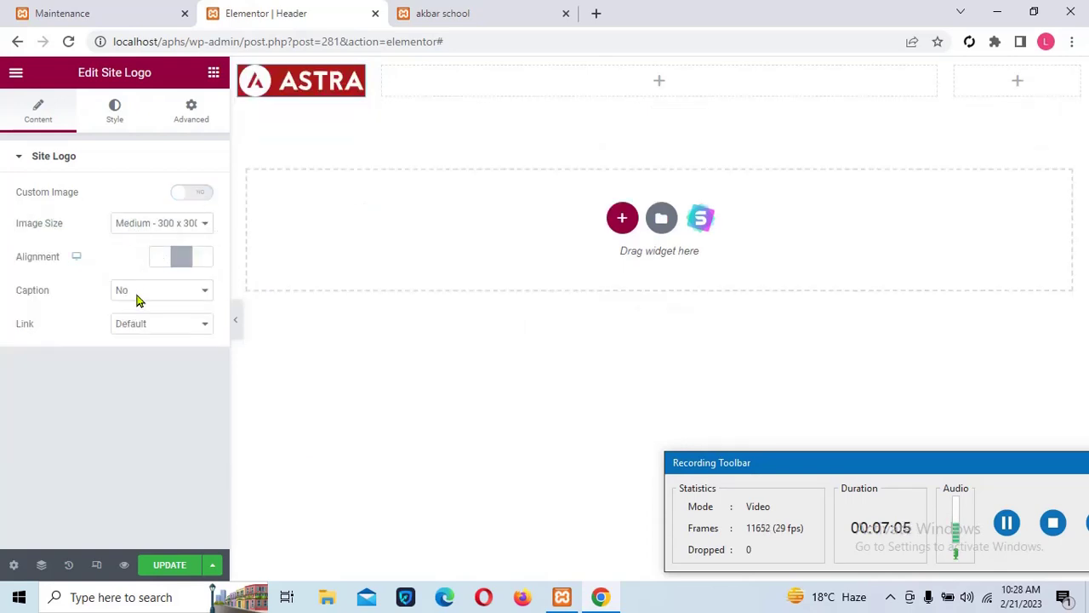
# Find the HFB Navigation Menu widget by searching "menu", place it in the section's middle column and save the template.
pyautogui.click(660, 83)
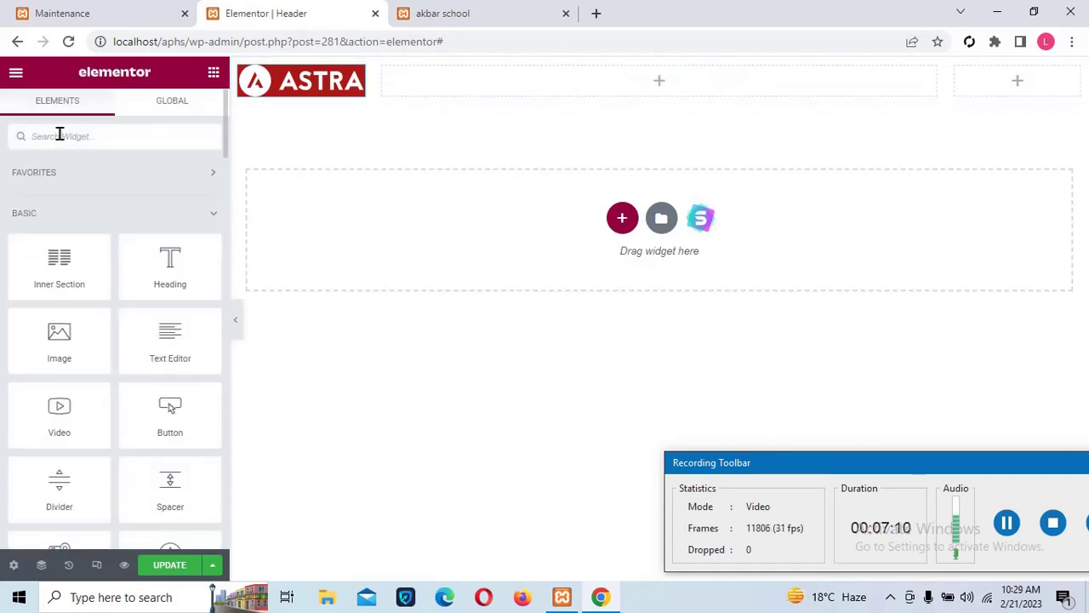
pyautogui.write('ment')
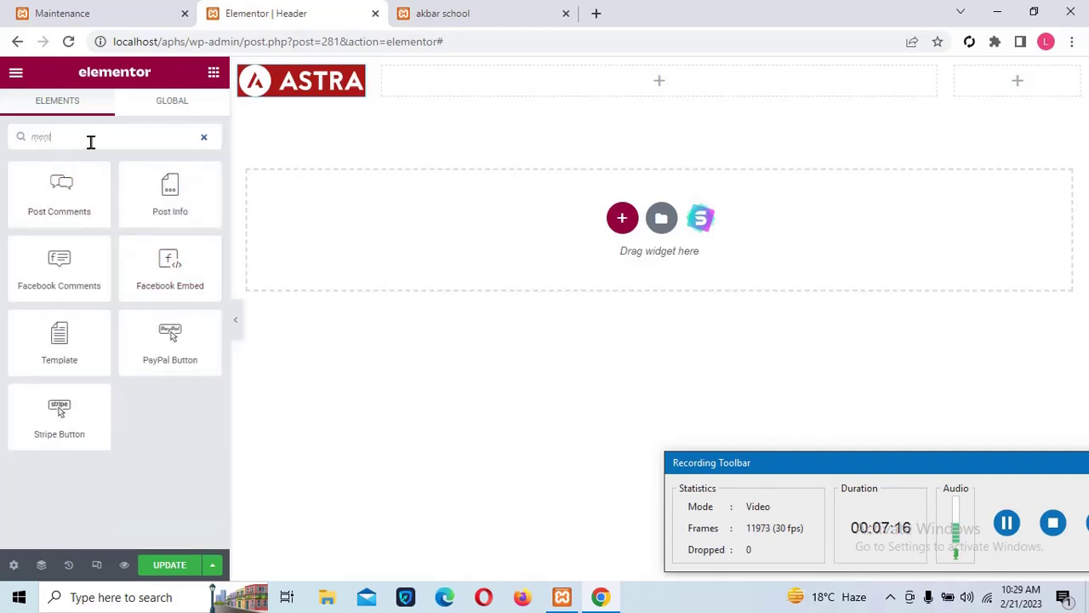
pyautogui.press('BackSpace')
pyautogui.write('u')
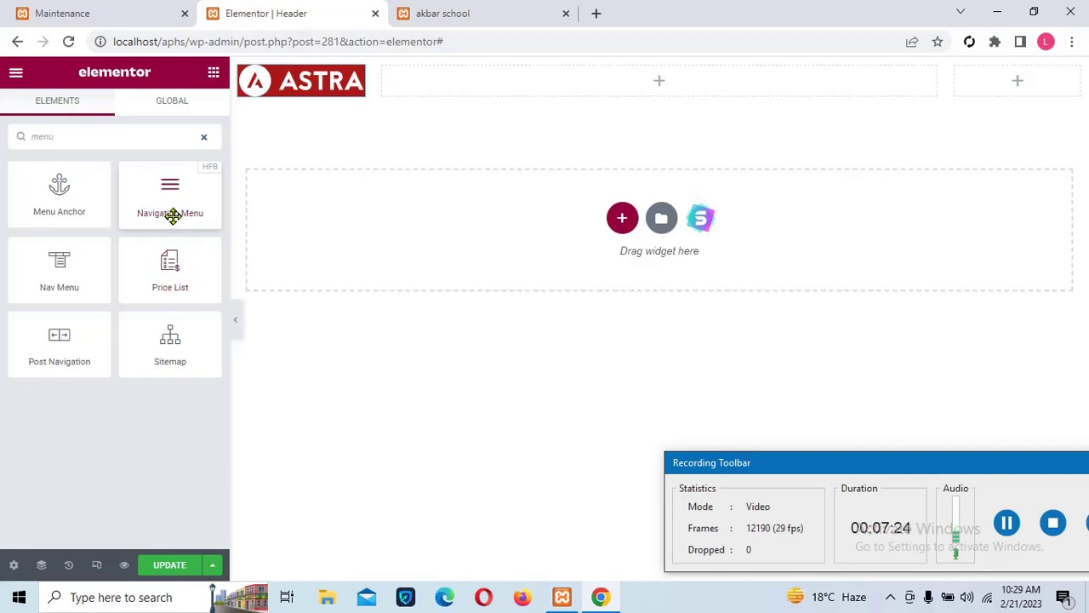
pyautogui.moveTo(213, 198); pyautogui.dragTo(586, 90)
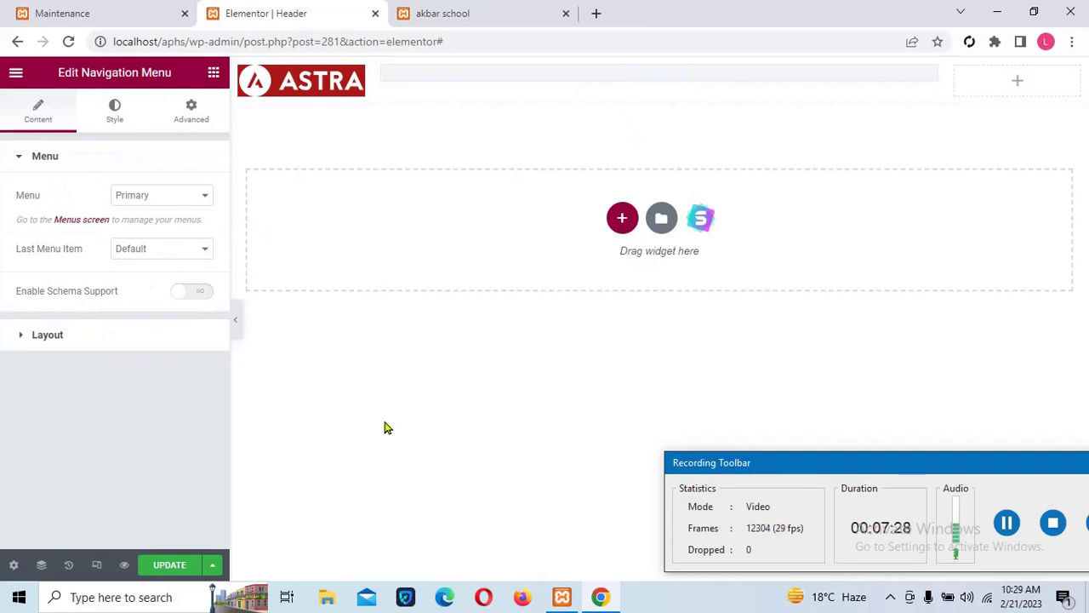
pyautogui.click(164, 570)
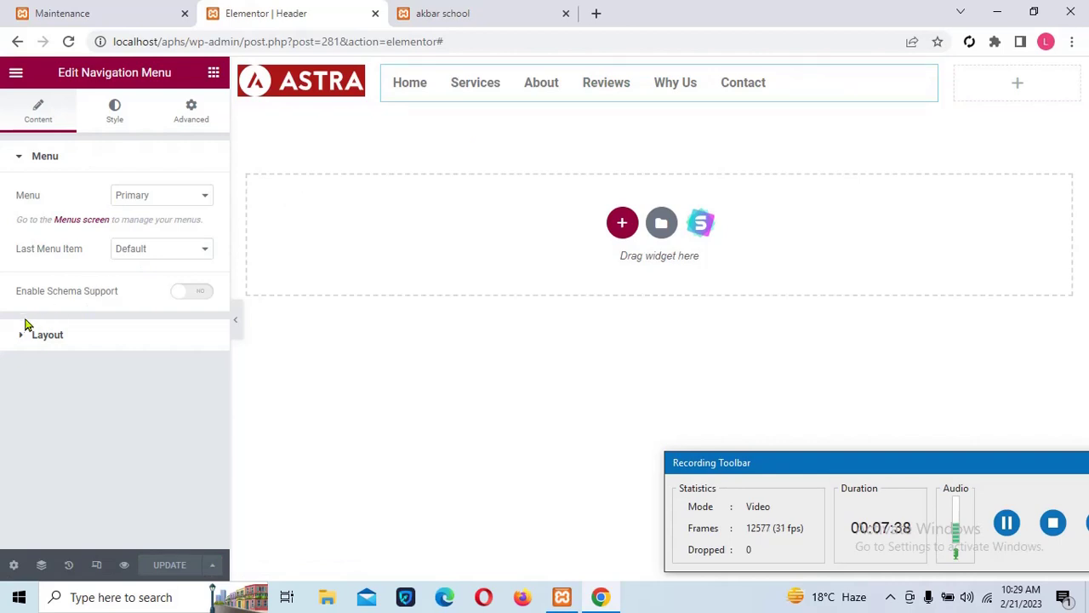
# Set the navigation menu's normal background color to golden #D0A642, starting from Theme Color 8, and save the template.
pyautogui.click(116, 116)
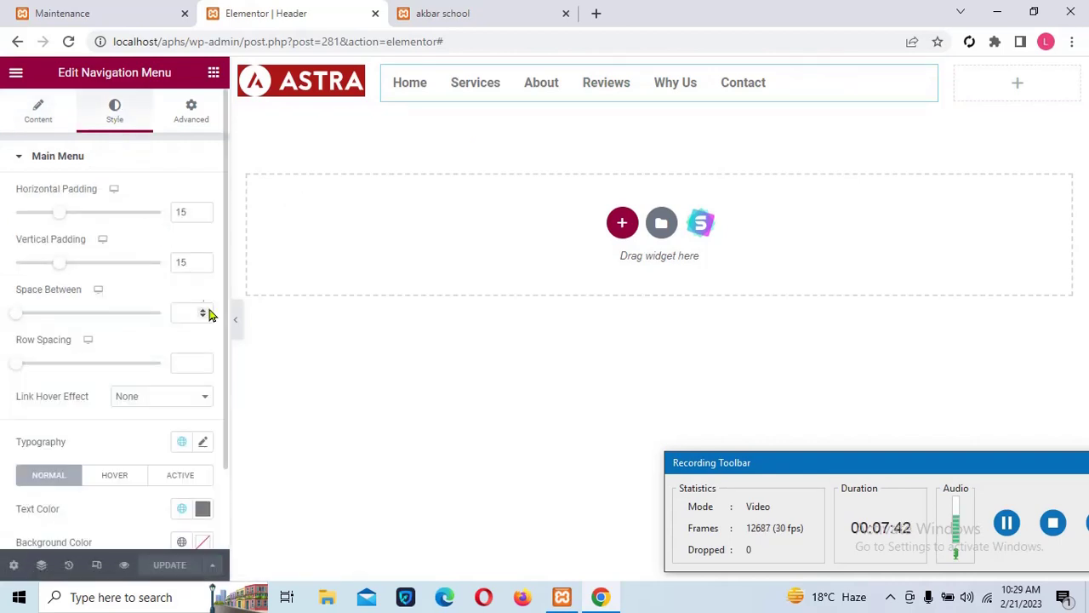
pyautogui.scroll(-1, 225, 365)
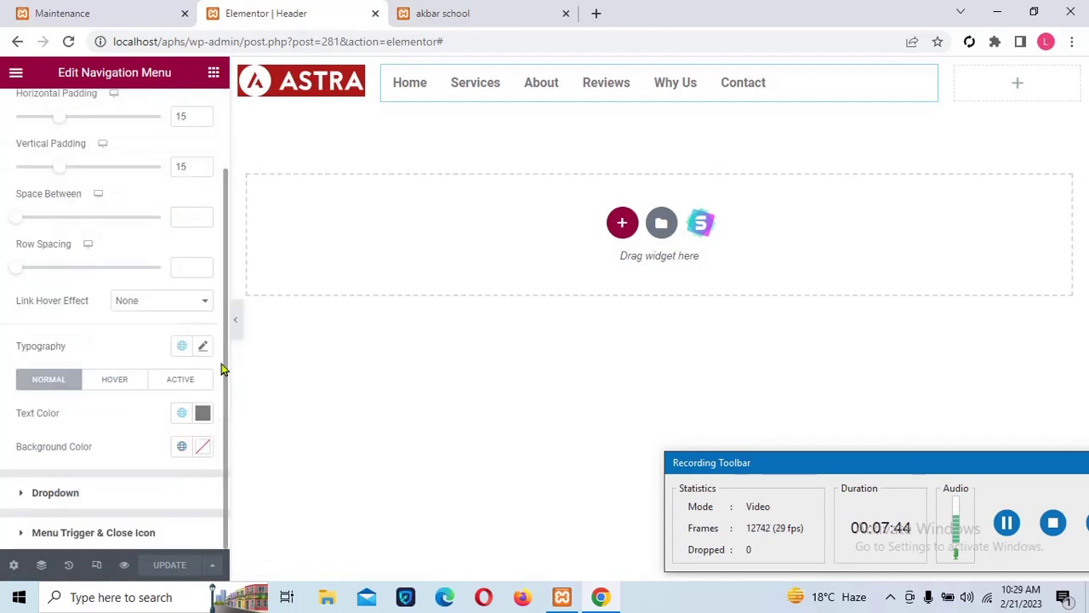
pyautogui.click(180, 448)
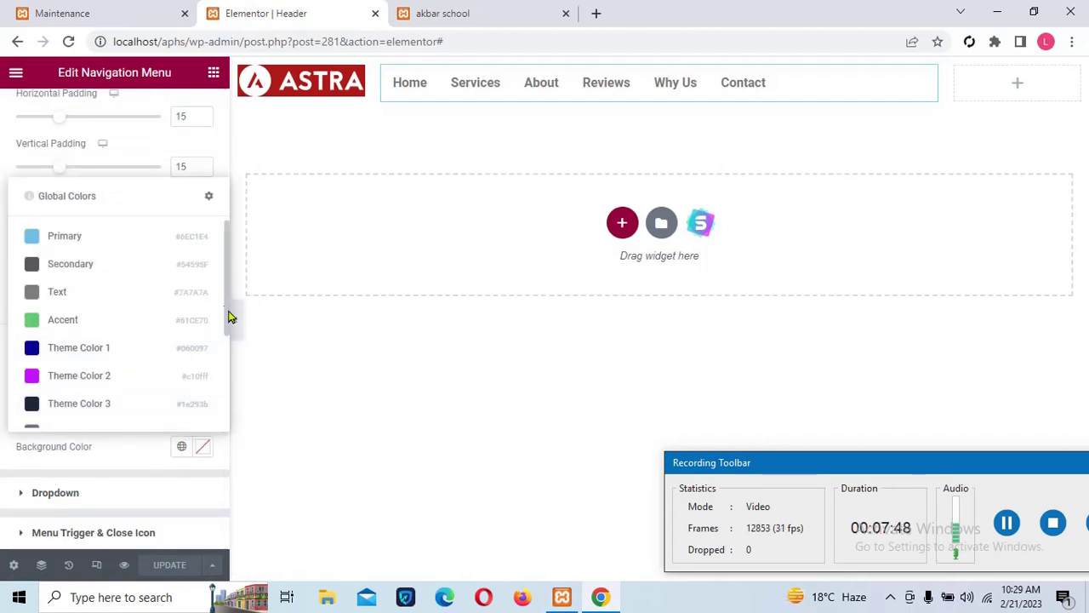
pyautogui.moveTo(228, 317); pyautogui.dragTo(224, 414)
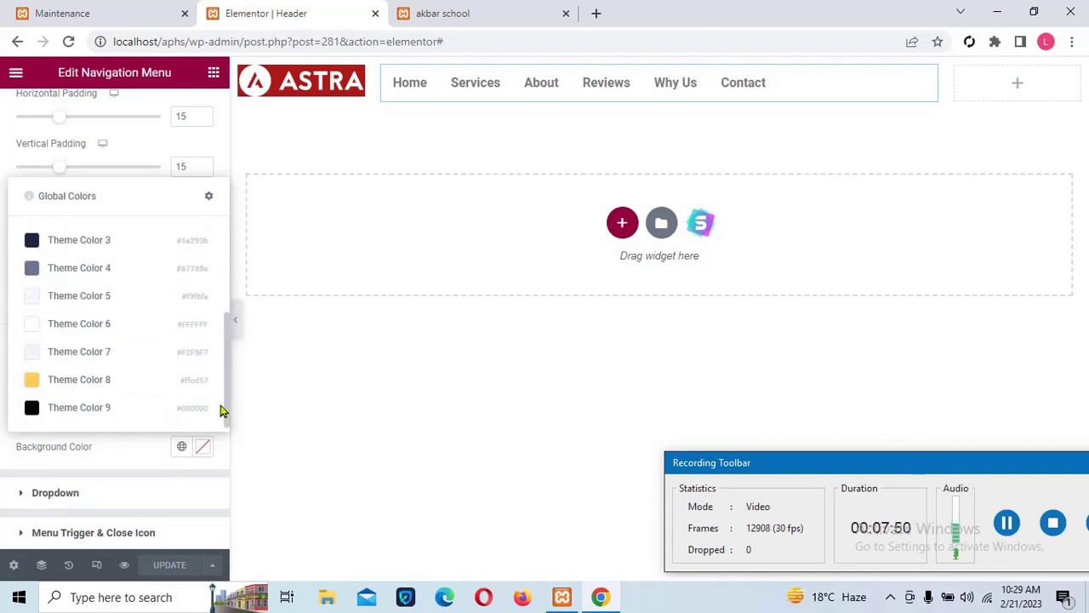
pyautogui.click(99, 389)
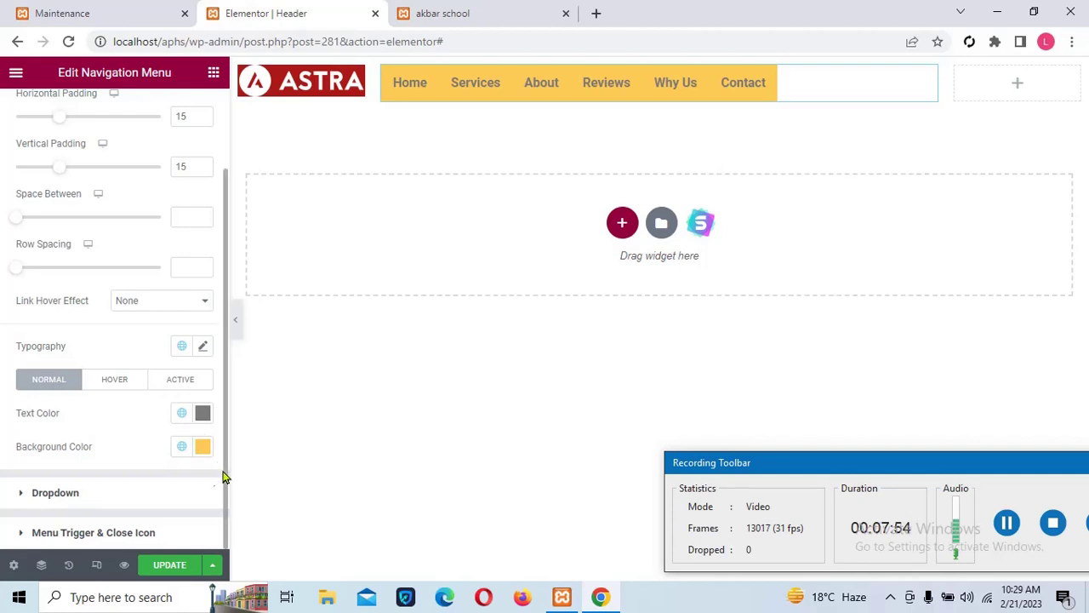
pyautogui.click(202, 451)
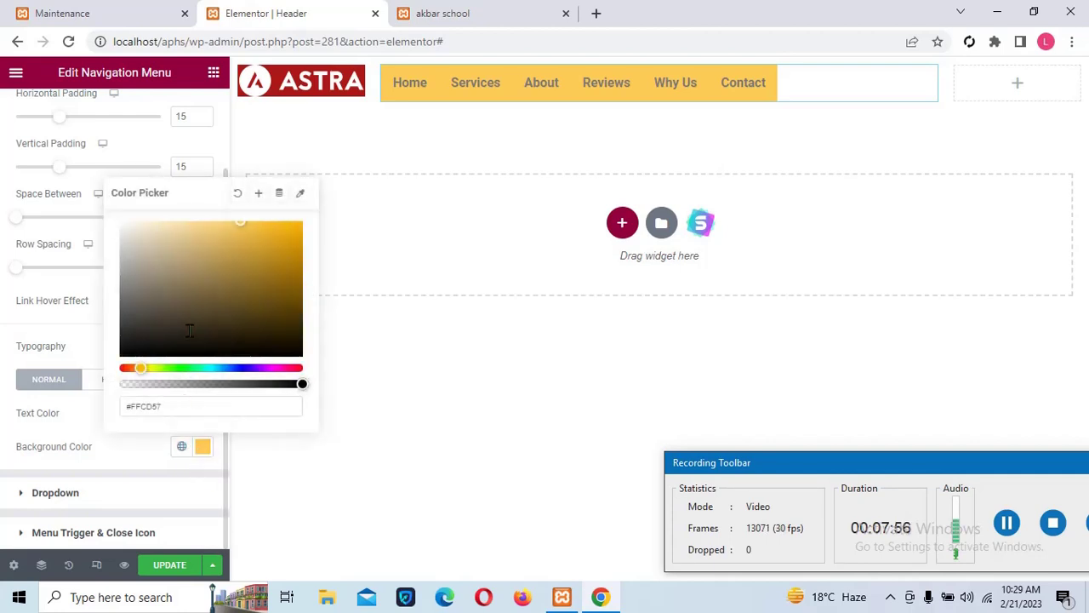
pyautogui.moveTo(277, 213)
pyautogui.mouseDown()
pyautogui.moveTo(299, 229)
pyautogui.moveTo(284, 252)
pyautogui.mouseUp()
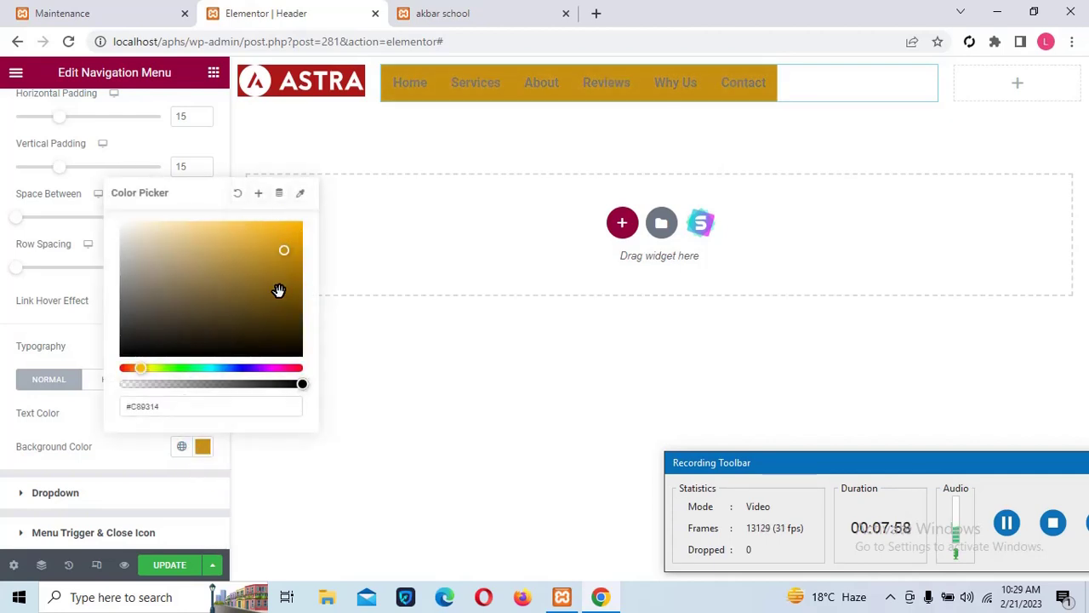
pyautogui.click(244, 245)
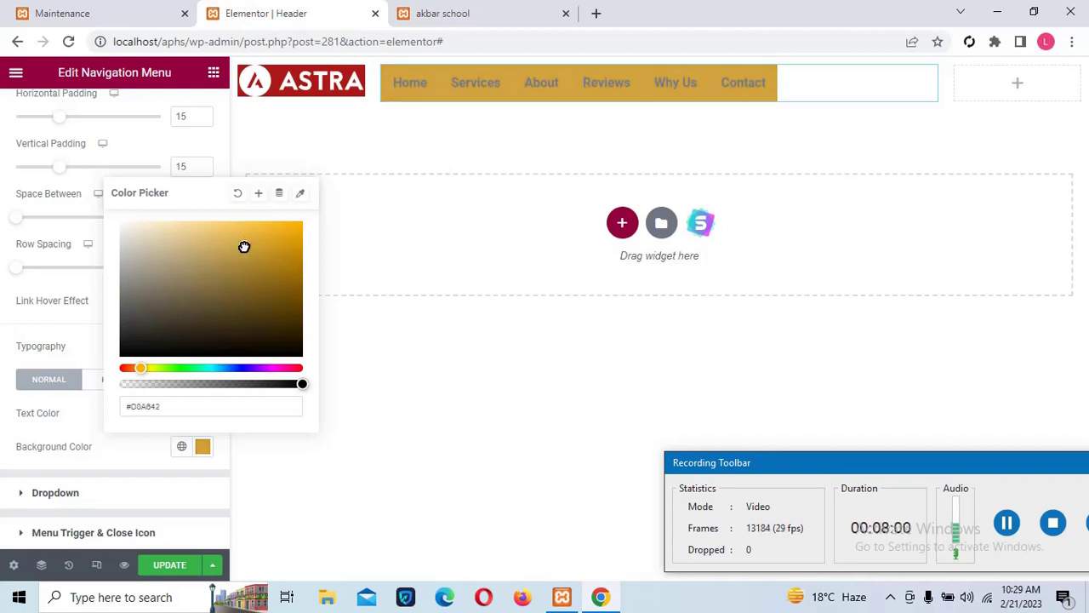
pyautogui.click(352, 441)
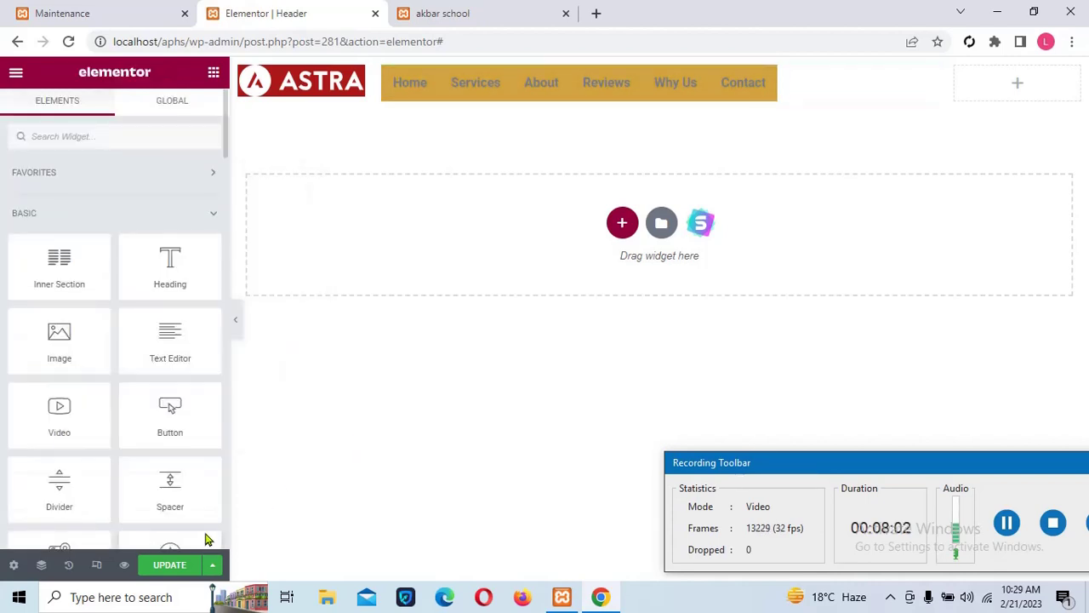
pyautogui.click(171, 567)
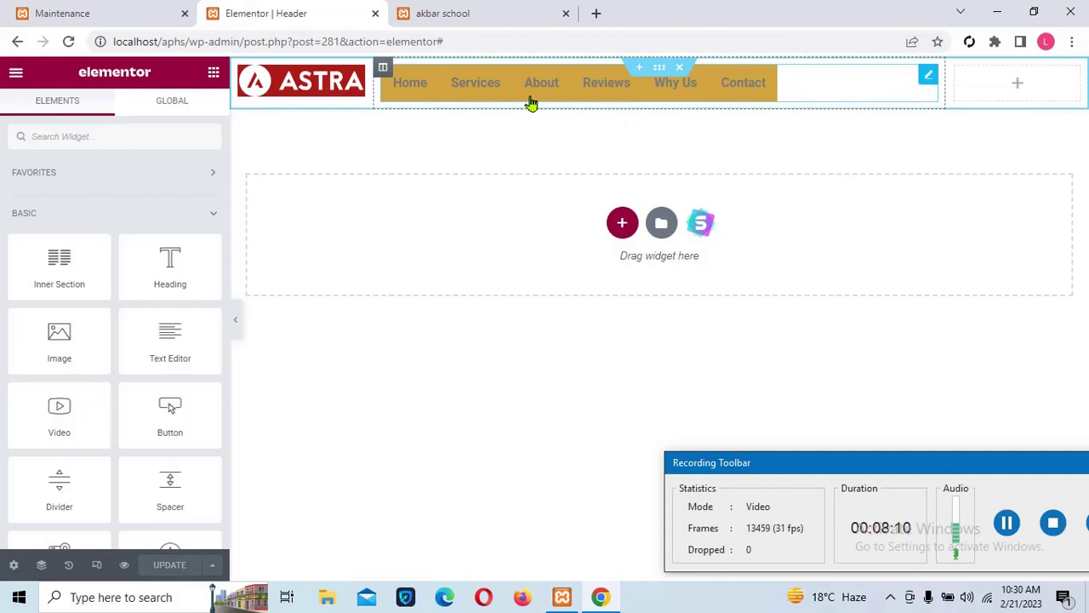
# Set the navigation menu's normal text color to the white global color Theme Color 6 and save the template.
pyautogui.click(527, 98)
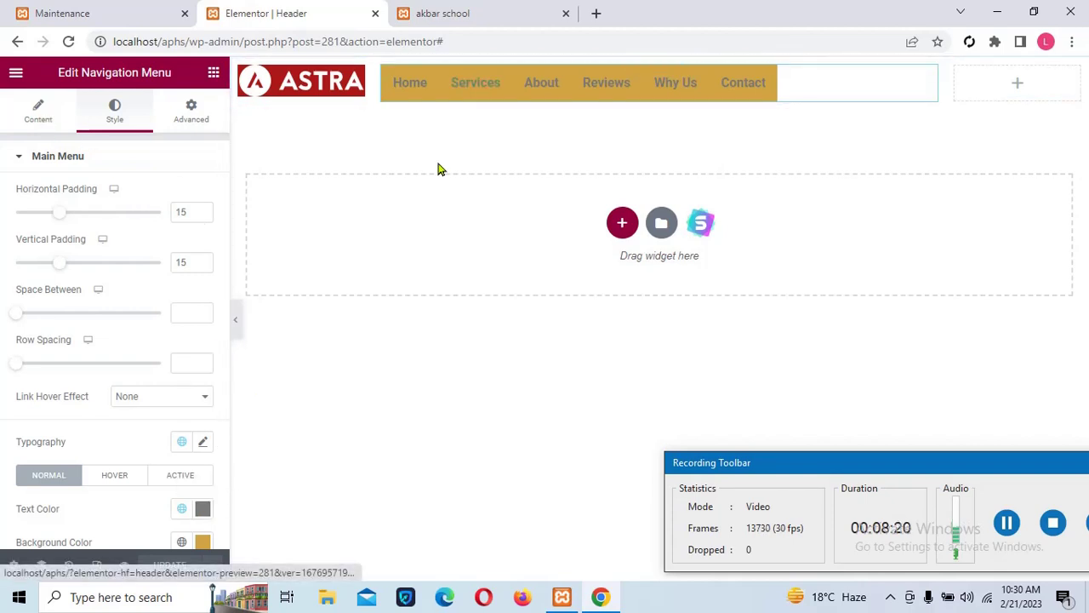
pyautogui.click(201, 510)
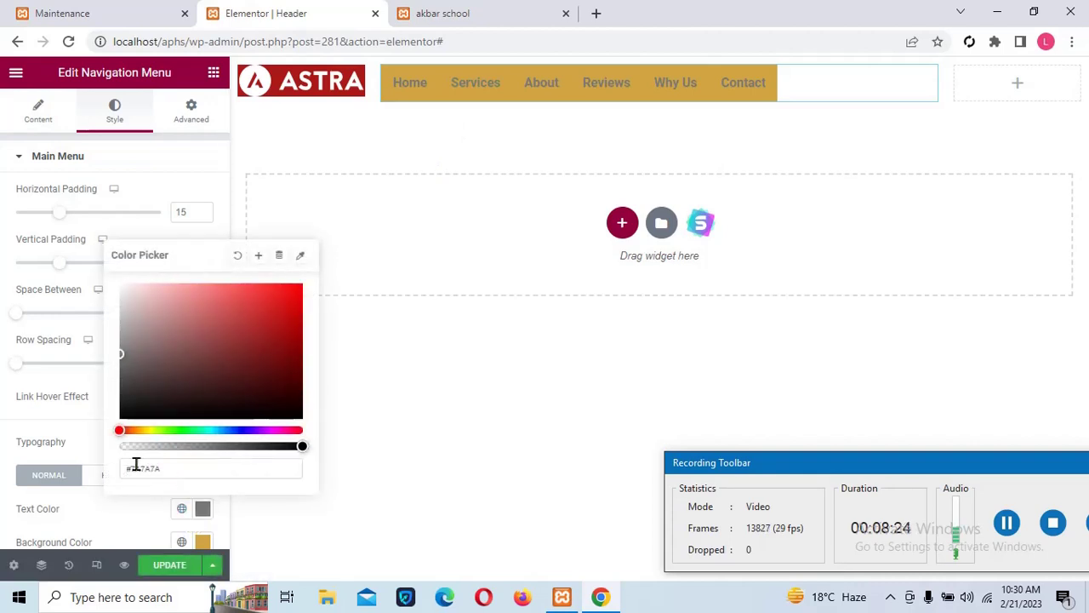
pyautogui.click(181, 509)
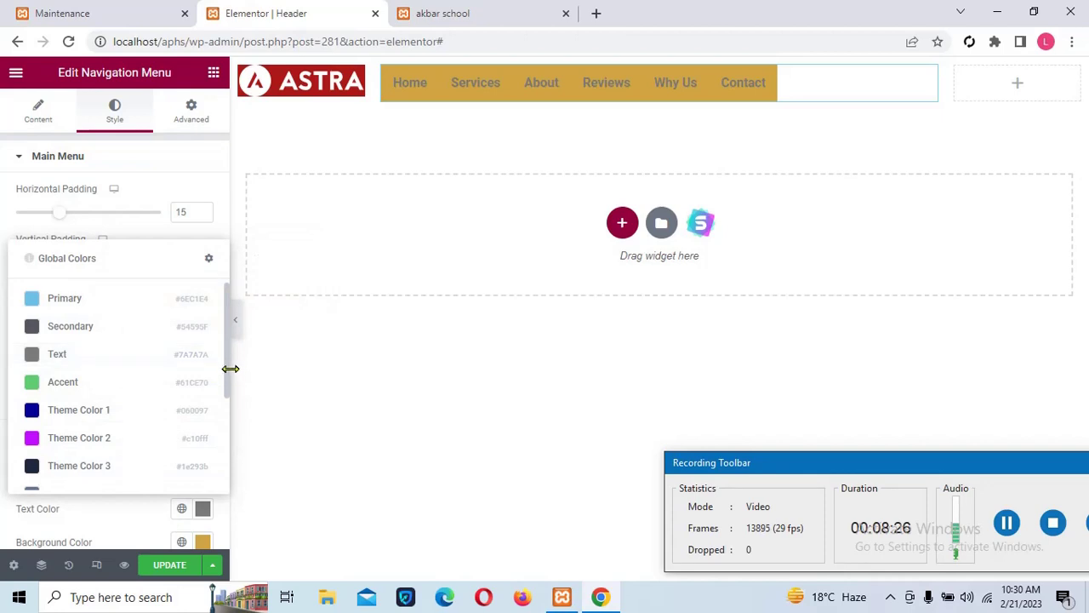
pyautogui.moveTo(226, 383); pyautogui.dragTo(234, 472)
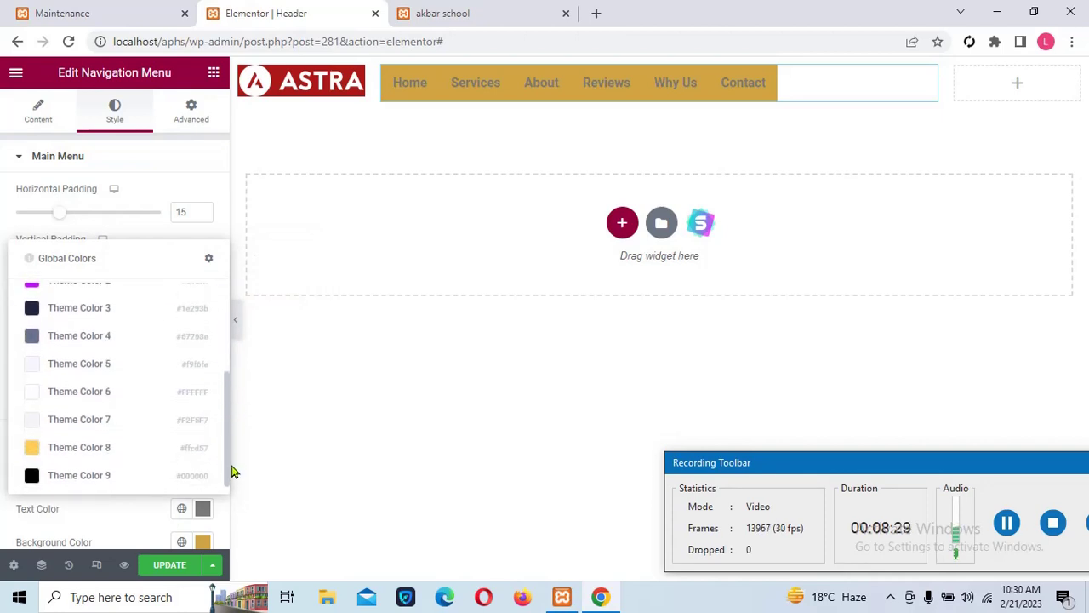
pyautogui.click(96, 393)
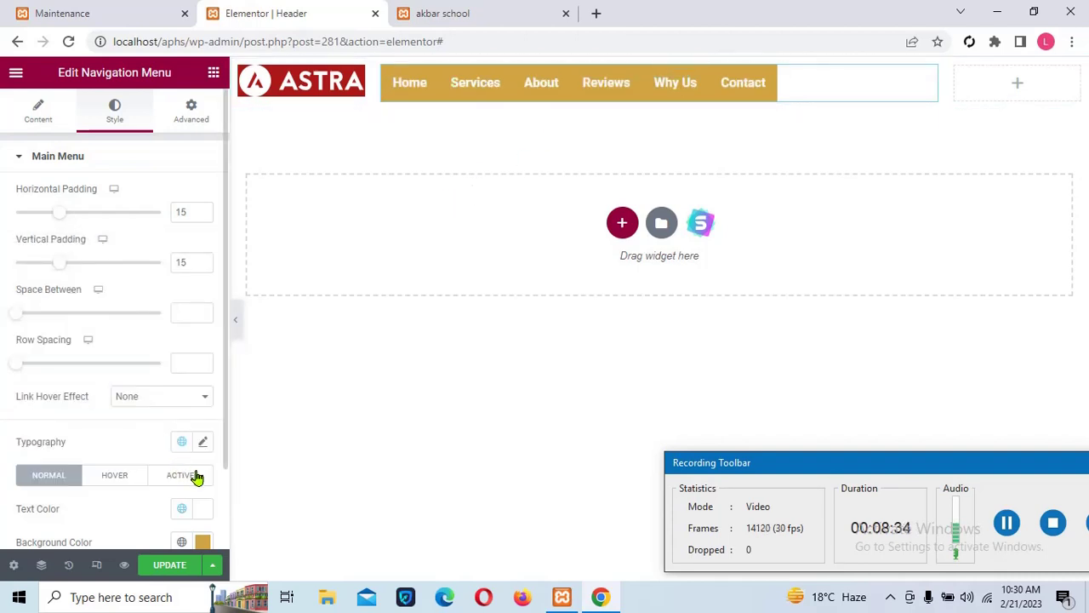
pyautogui.click(174, 566)
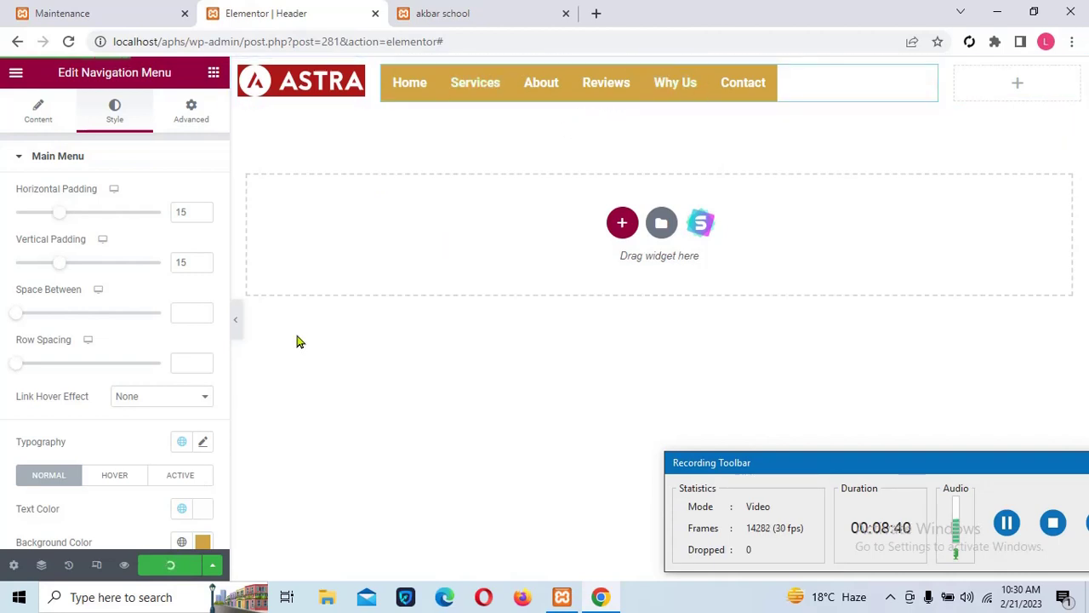
# Examine the navigation menu's main menu style options and its advanced settings, including motion effects.
pyautogui.scroll(-1, 225, 399)
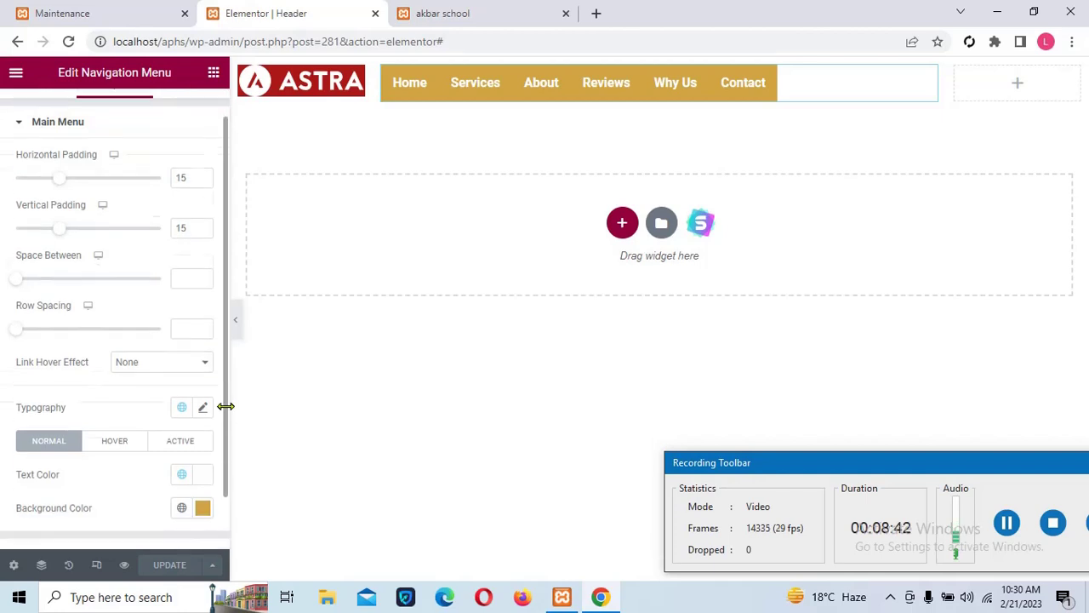
pyautogui.scroll(-2, 225, 406)
pyautogui.scroll(3, 231, 486)
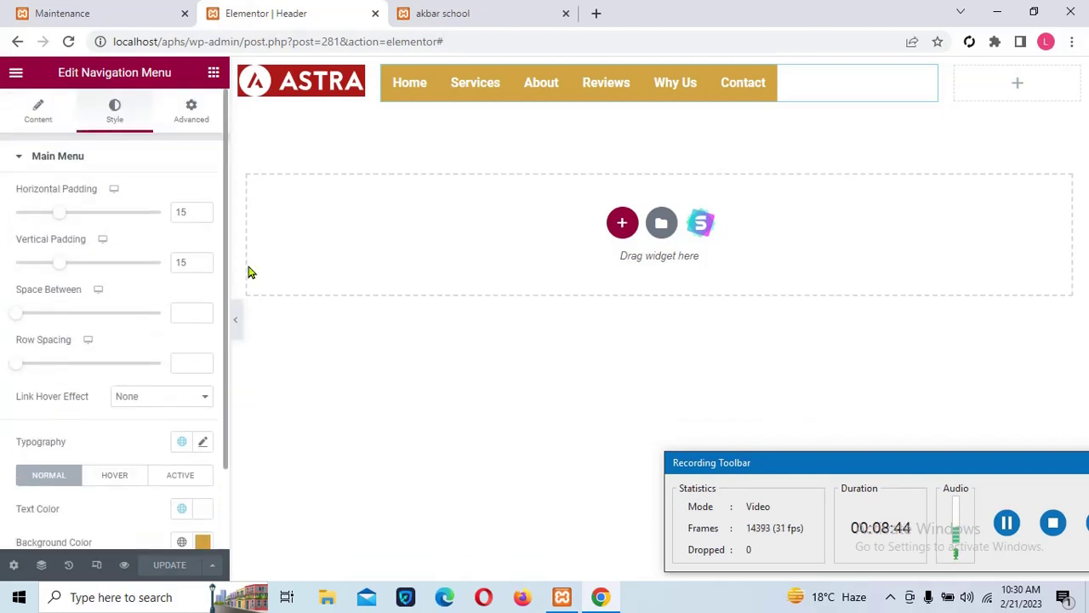
pyautogui.click(193, 122)
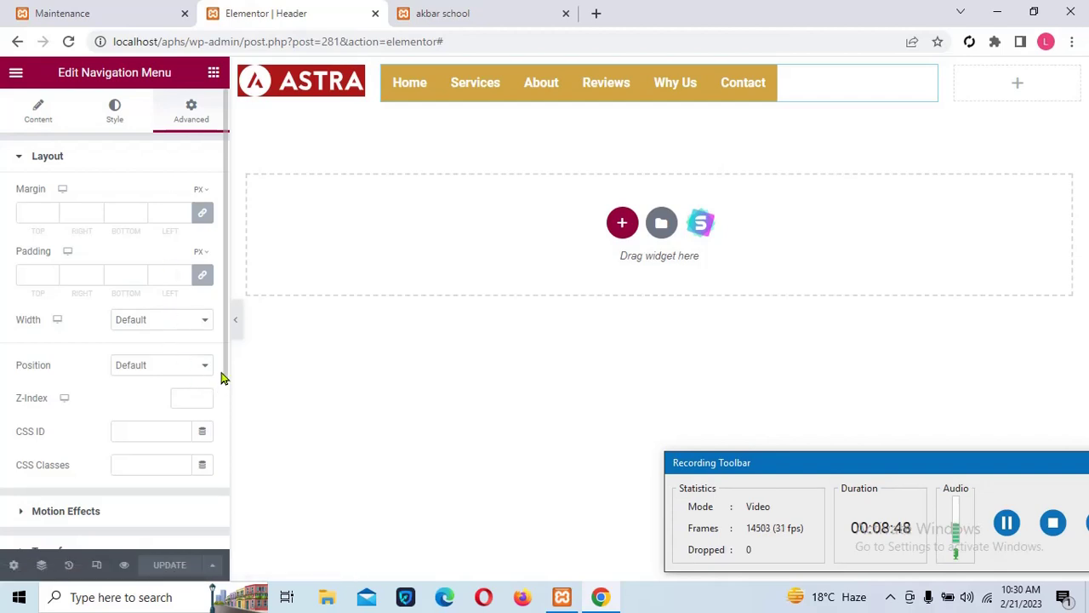
pyautogui.scroll(-3, 223, 354)
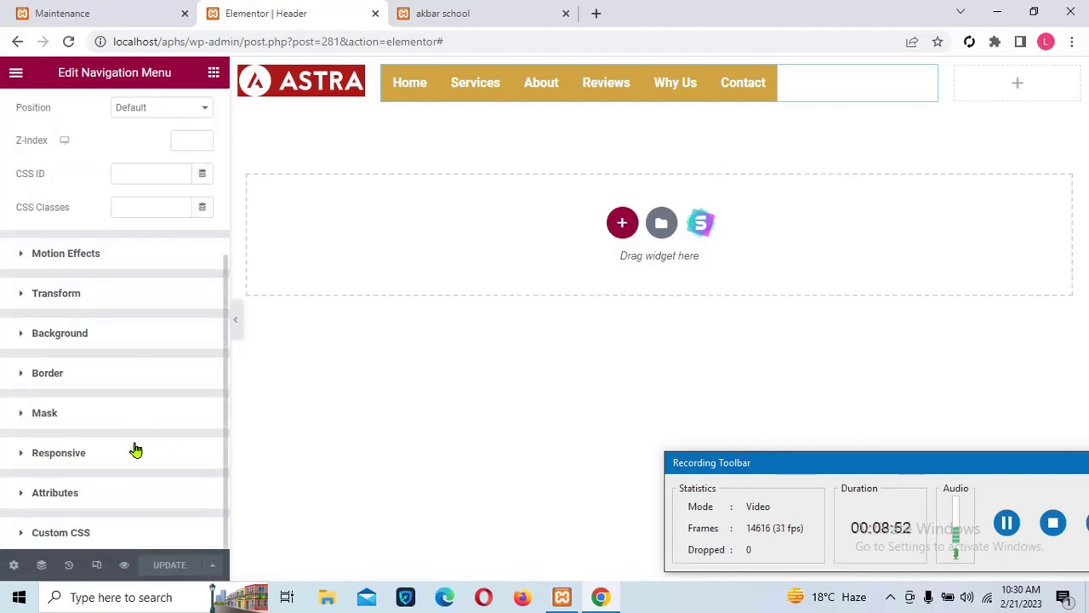
pyautogui.click(61, 255)
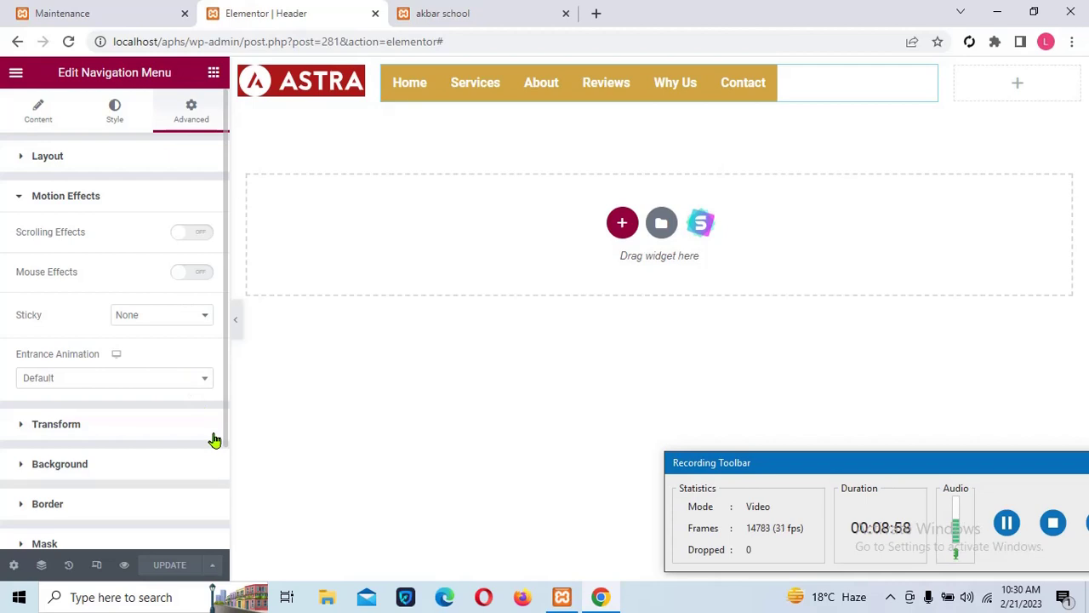
pyautogui.click(116, 120)
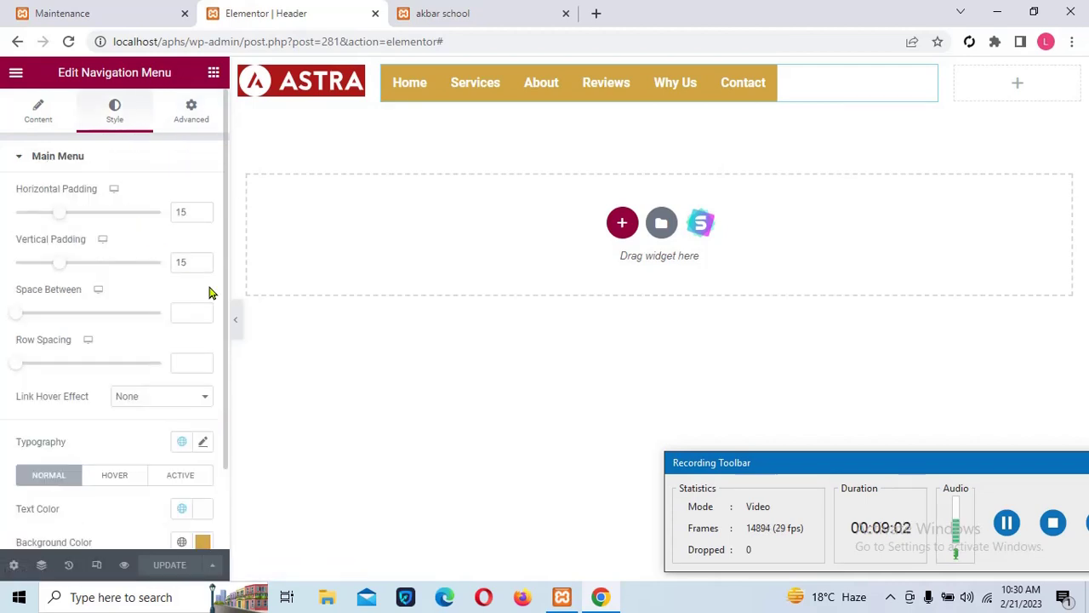
pyautogui.scroll(-1, 227, 358)
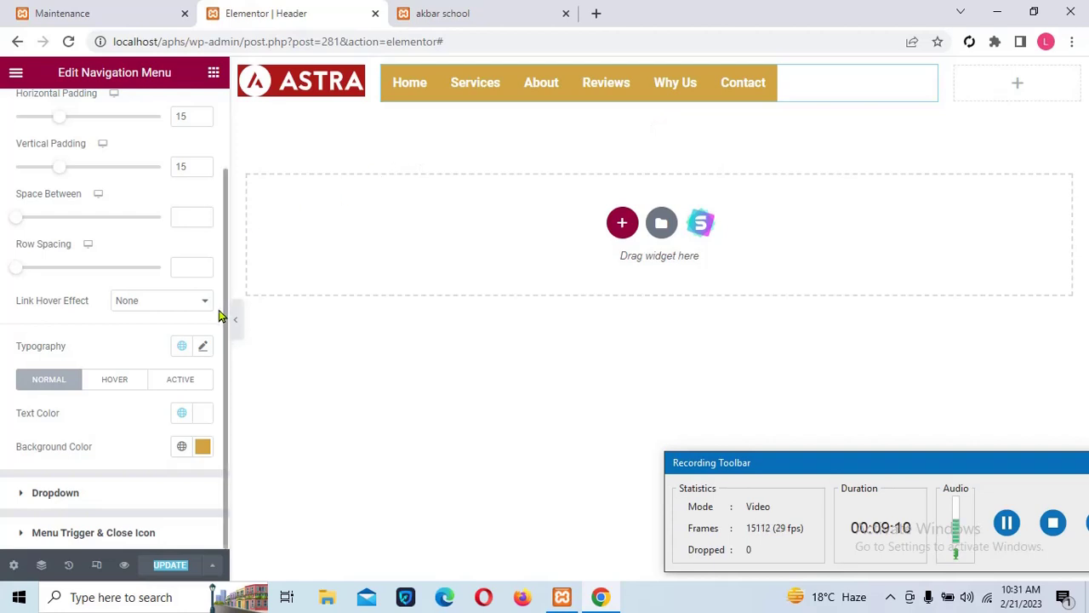
pyautogui.moveTo(219, 334); pyautogui.dragTo(219, 224)
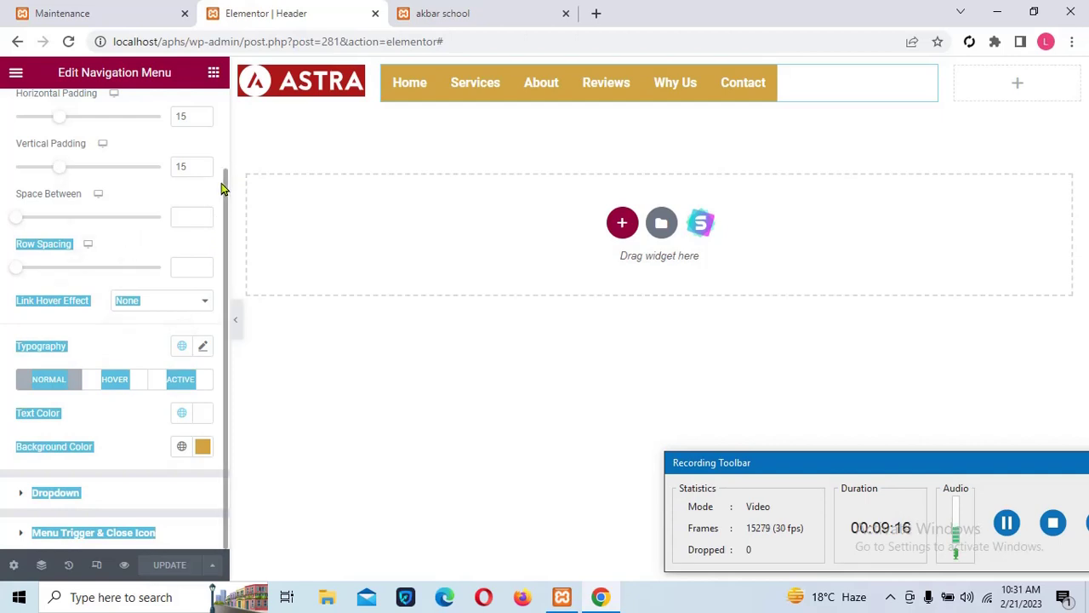
pyautogui.moveTo(225, 188); pyautogui.dragTo(219, 101)
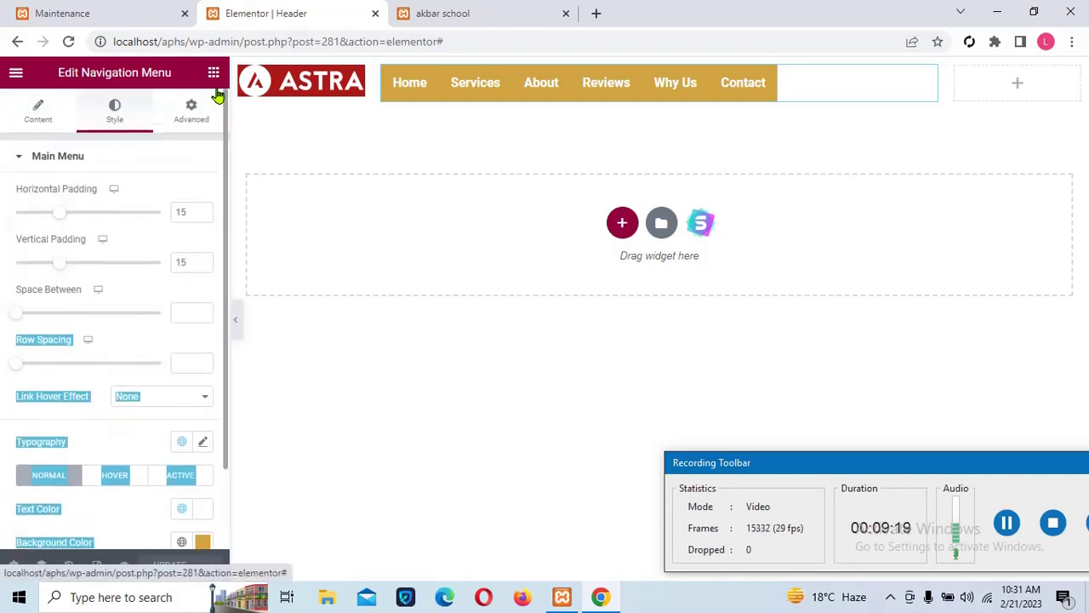
# Try center and right alignment for the horizontal navigation menu, set it to Justify and save the template.
pyautogui.click(1012, 532)
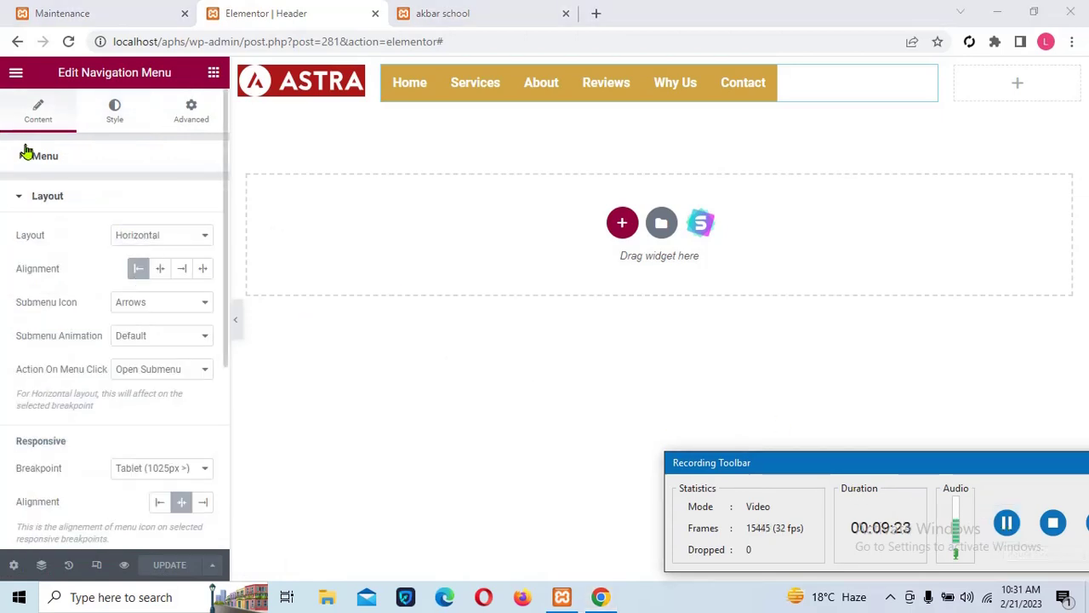
pyautogui.click(160, 269)
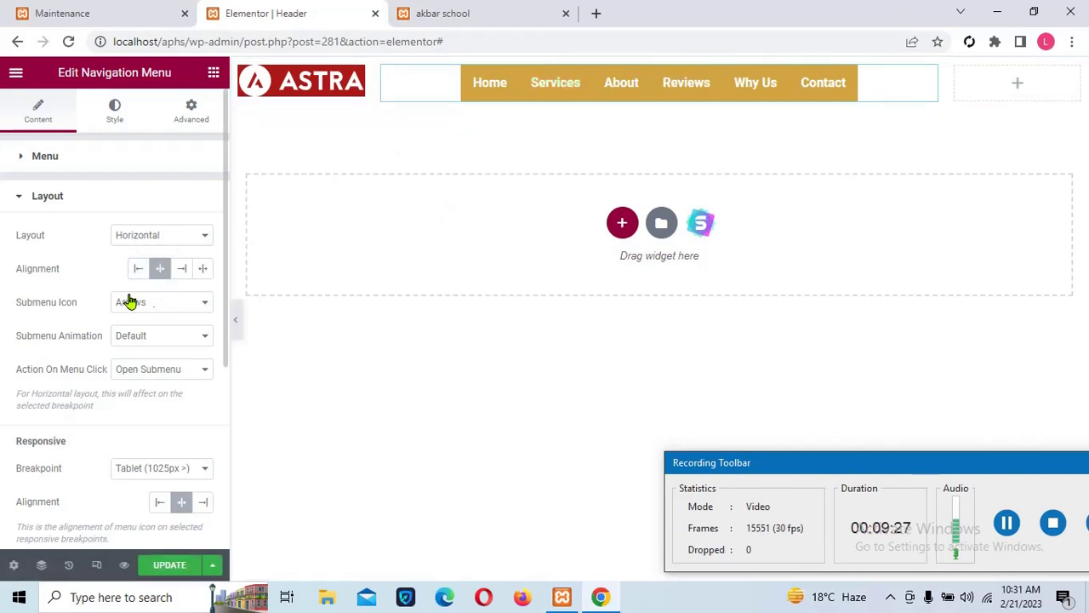
pyautogui.click(181, 269)
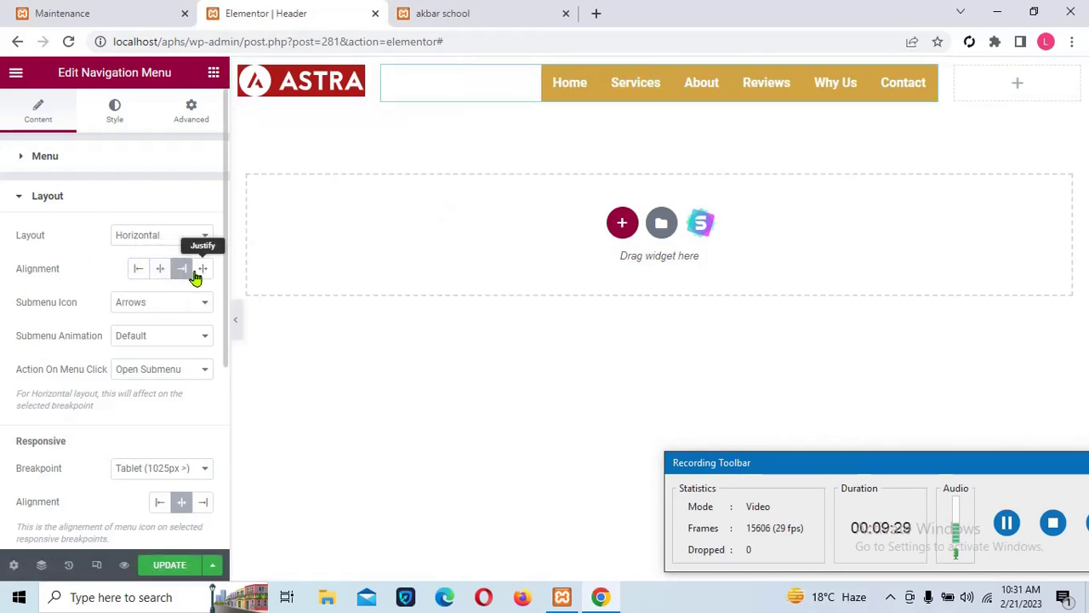
pyautogui.click(201, 271)
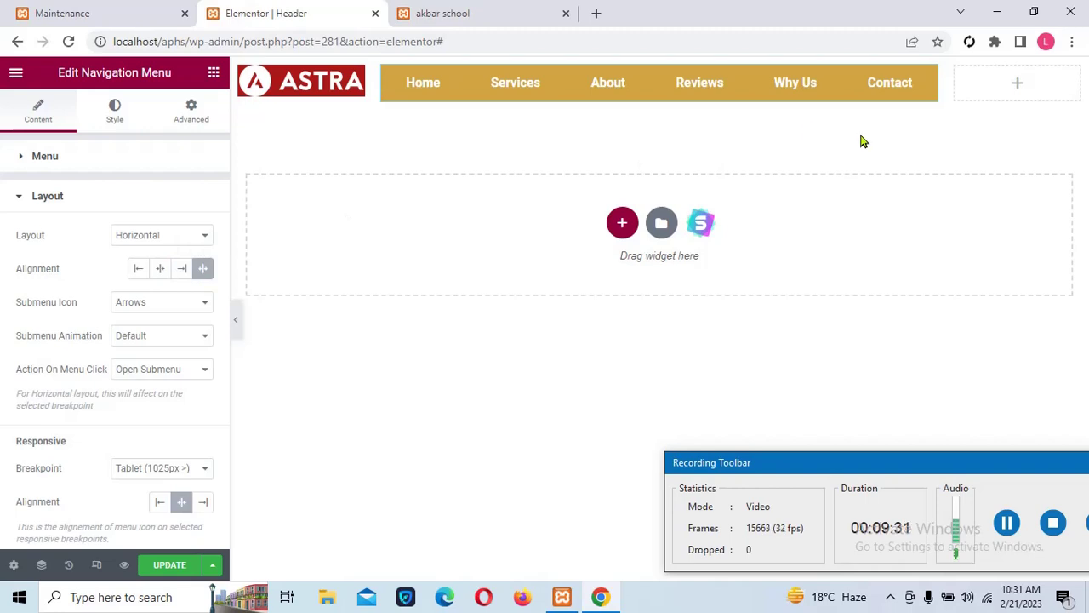
pyautogui.click(171, 567)
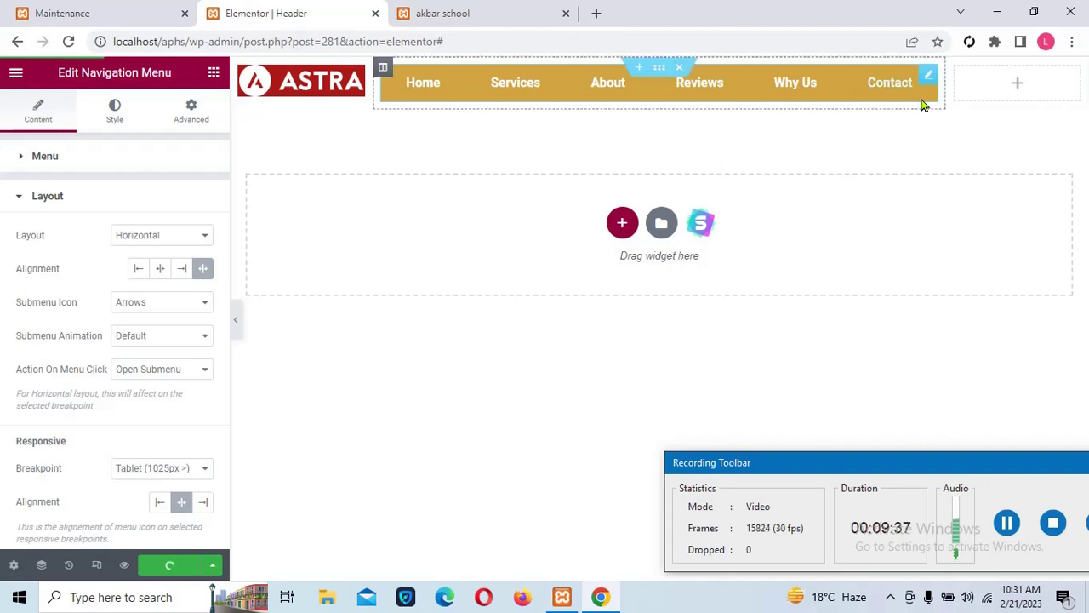
# Find the Button widget by searching for "but" and add it to the empty column beside the navigation menu.
pyautogui.click(1019, 87)
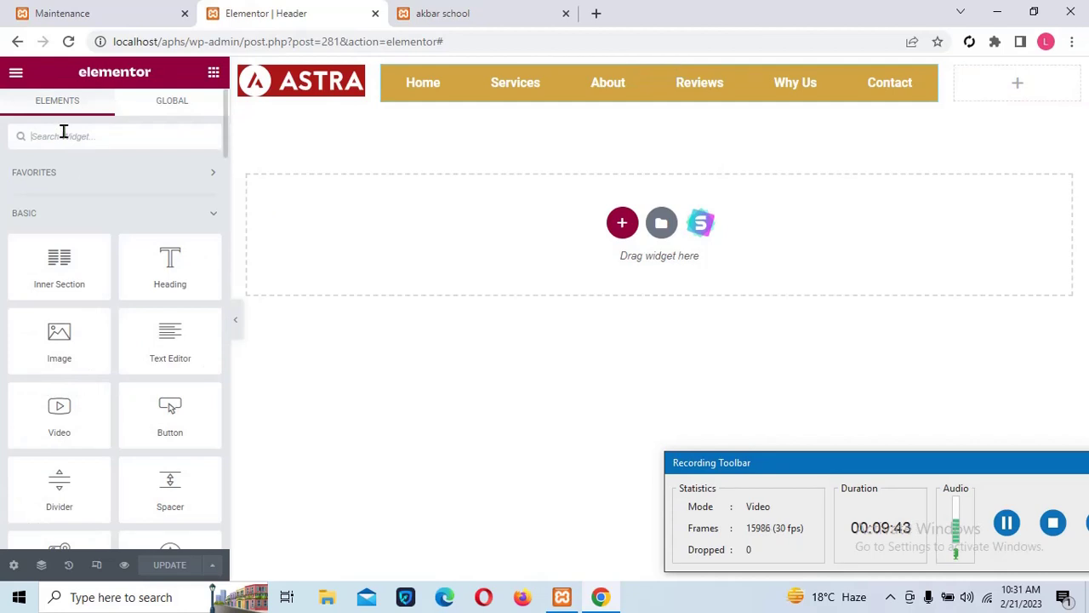
pyautogui.write('but')
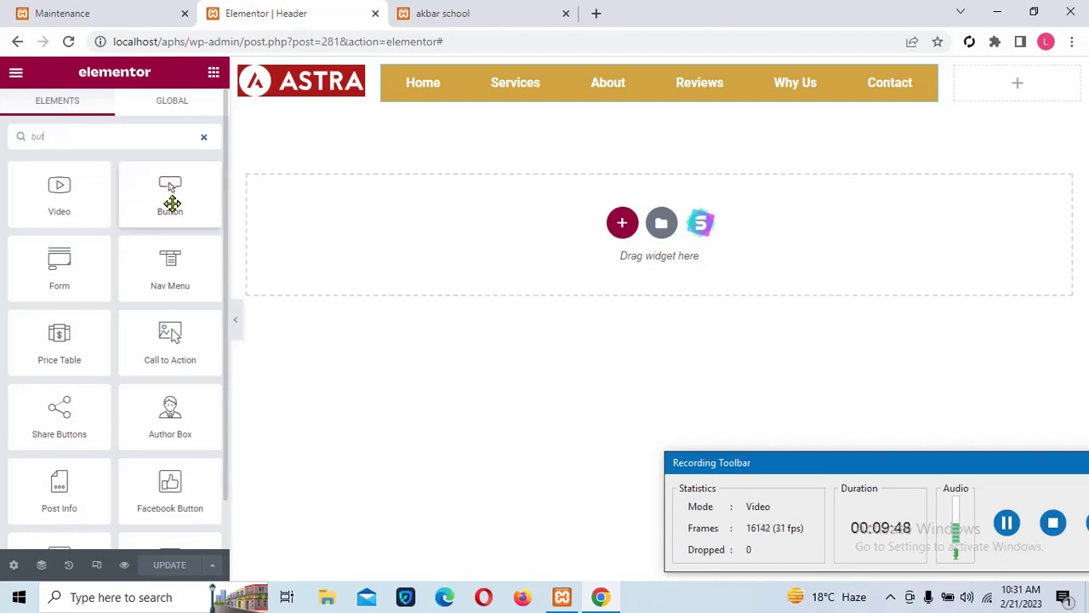
pyautogui.moveTo(170, 194); pyautogui.dragTo(1026, 95)
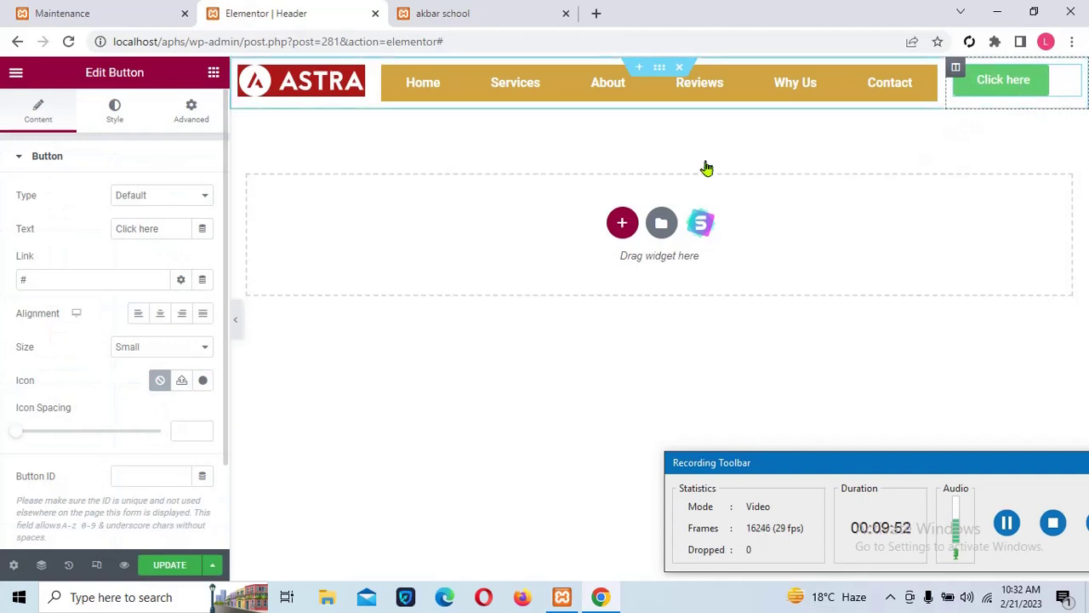
# Clear the default text of the new header button.
pyautogui.click(171, 229)
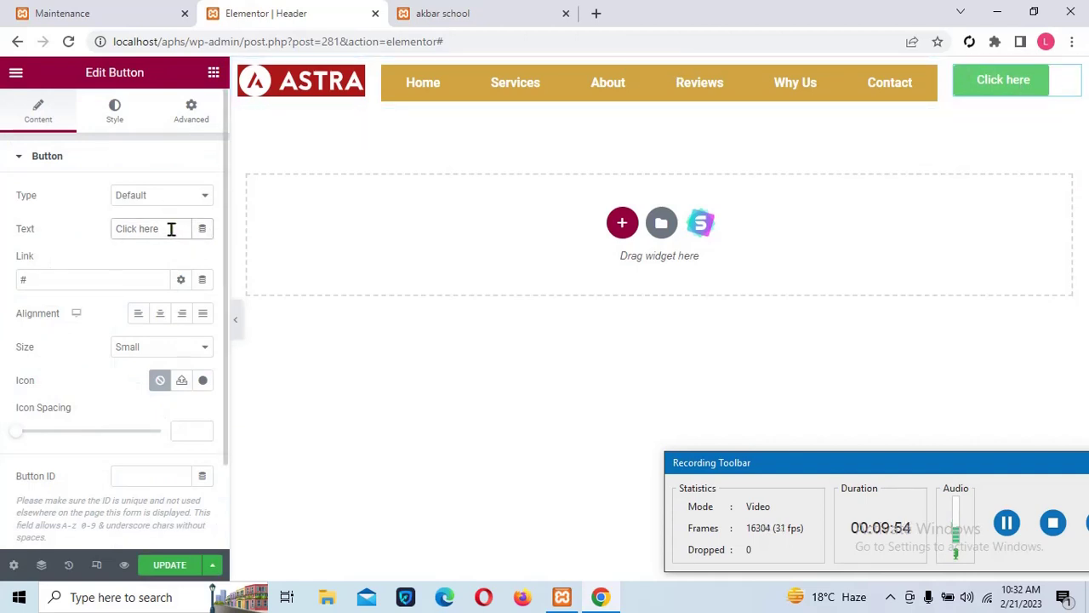
pyautogui.press('BackSpace')
pyautogui.press('BackSpace')
pyautogui.press('BackSpace')
pyautogui.press('BackSpace')
pyautogui.press('BackSpace')
pyautogui.press('BackSpace')
pyautogui.press('BackSpace')
pyautogui.press('BackSpace')
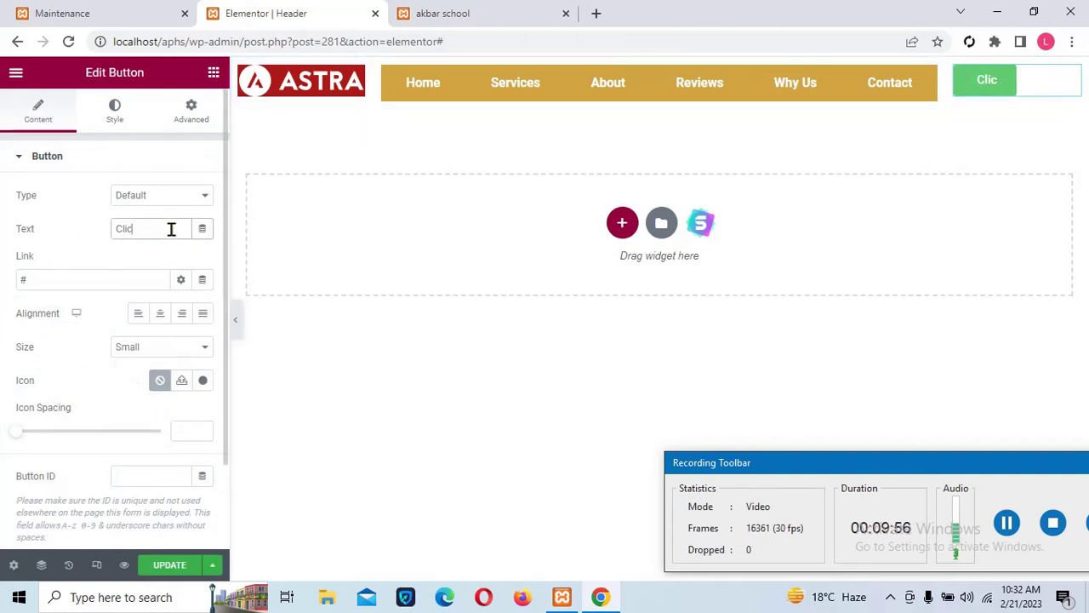
pyautogui.press('BackSpace')
pyautogui.press('BackSpace')
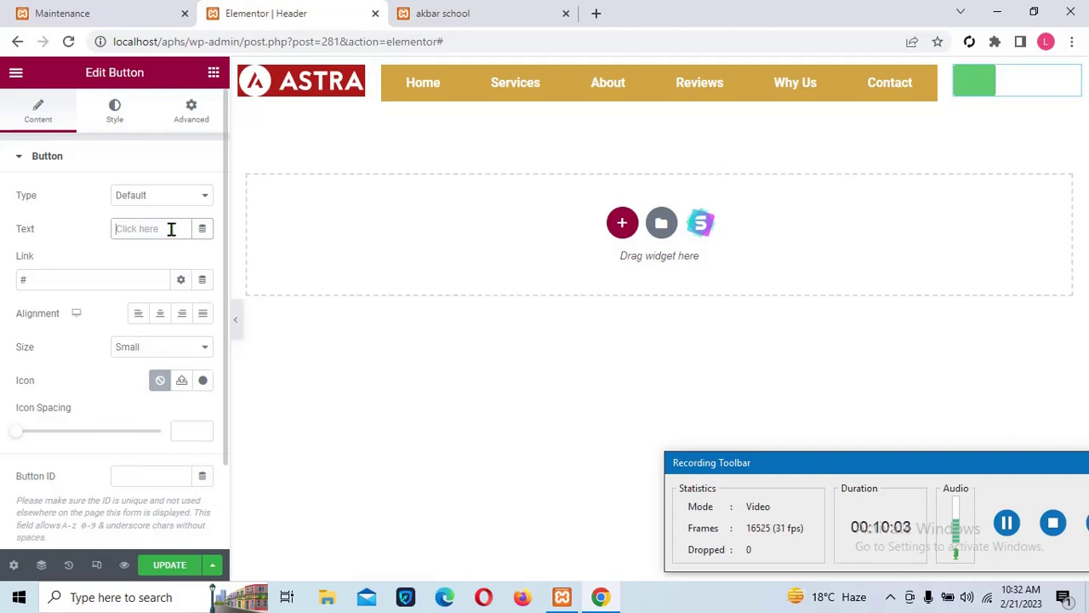
pyautogui.write('subst')
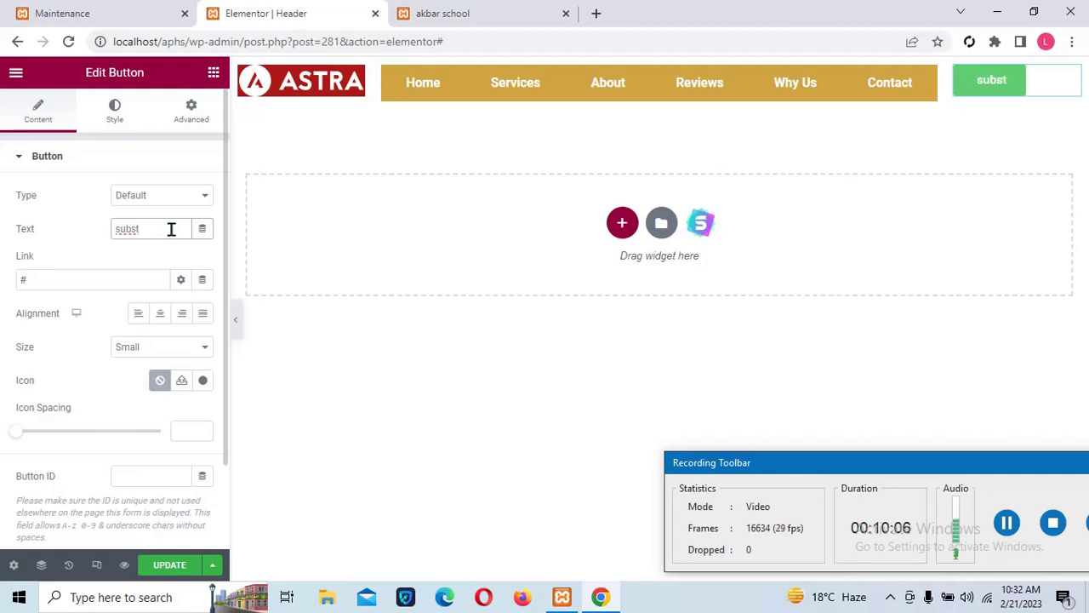
pyautogui.press('BackSpace')
pyautogui.press('BackSpace')
pyautogui.press('BackSpace')
pyautogui.press('BackSpace')
pyautogui.press('BackSpace')
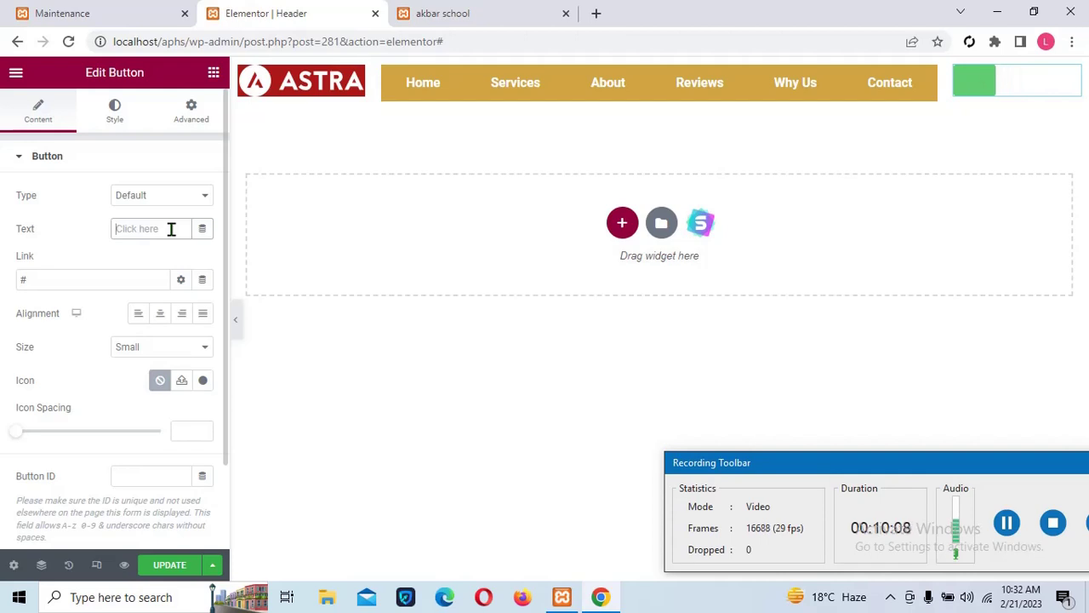
# Enter "Get Quate" as the header button's text.
pyautogui.write('Get')
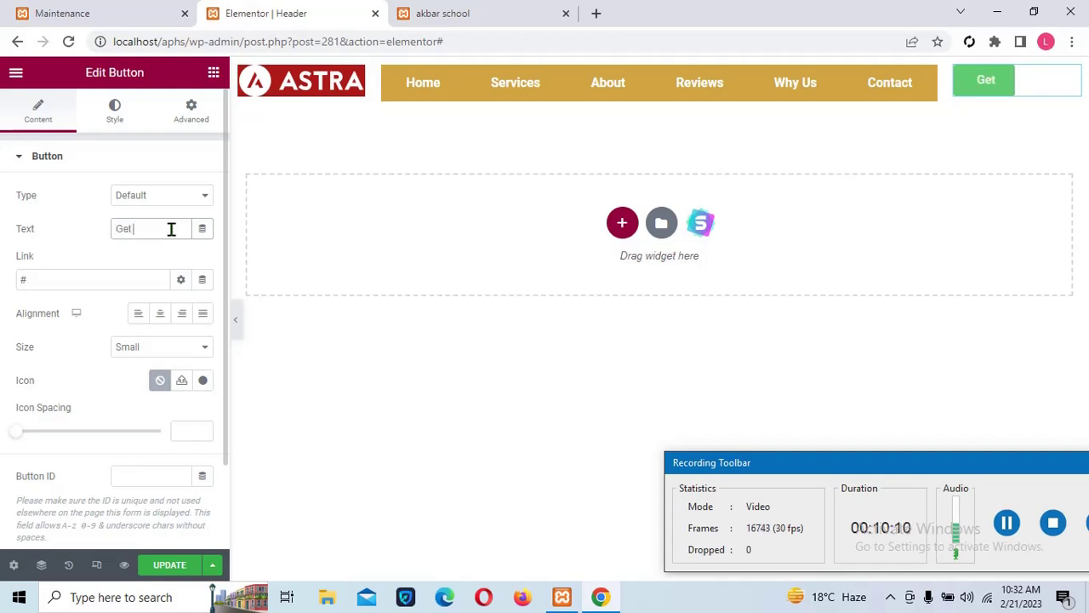
pyautogui.write('Quate')
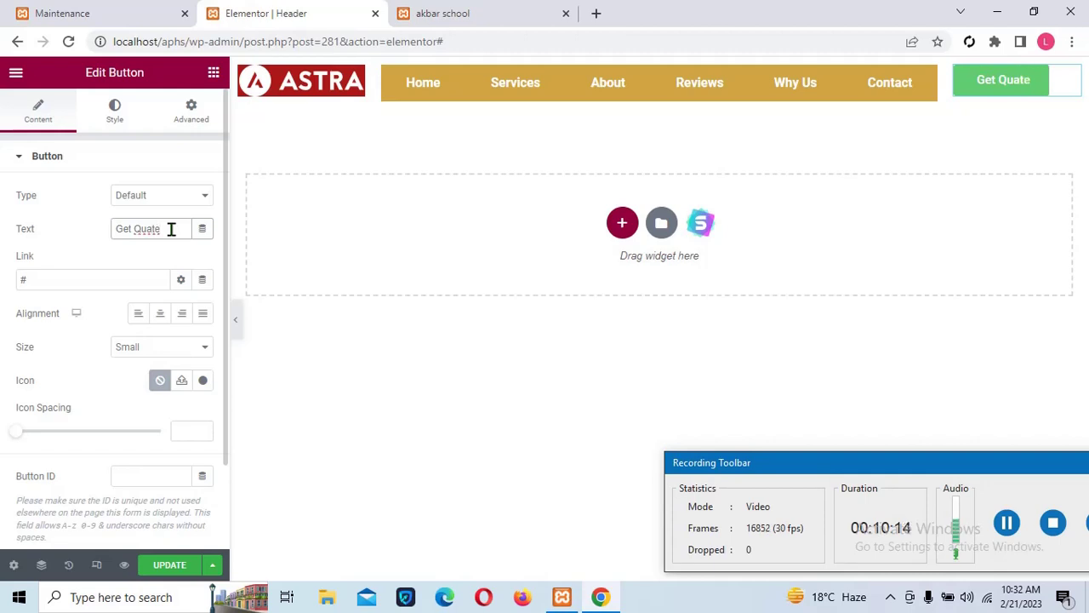
# Center the header button in its column, set its size to Medium and save the template.
pyautogui.click(160, 314)
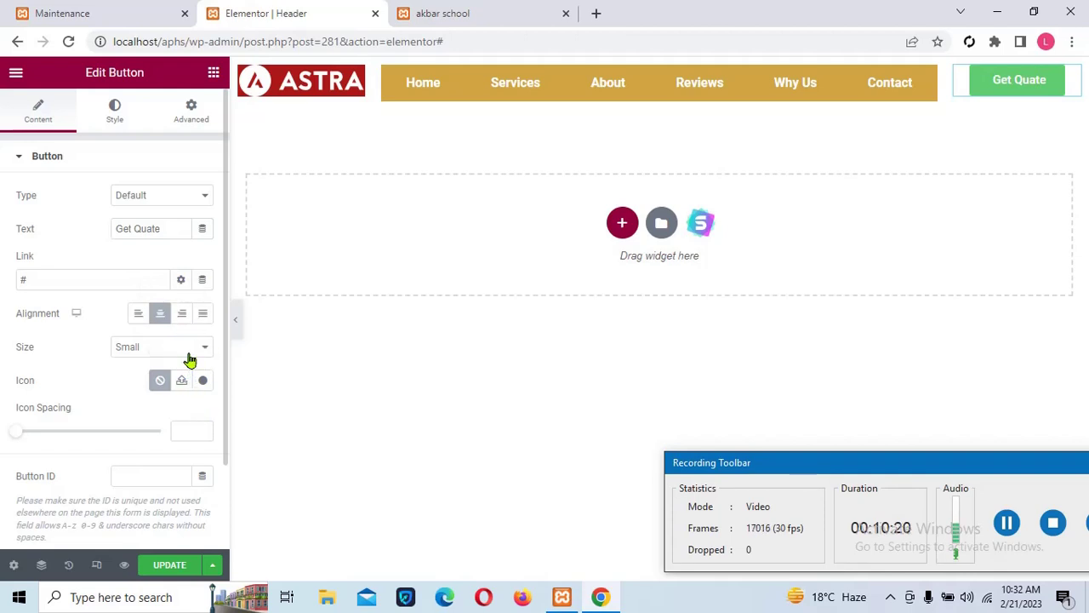
pyautogui.click(189, 352)
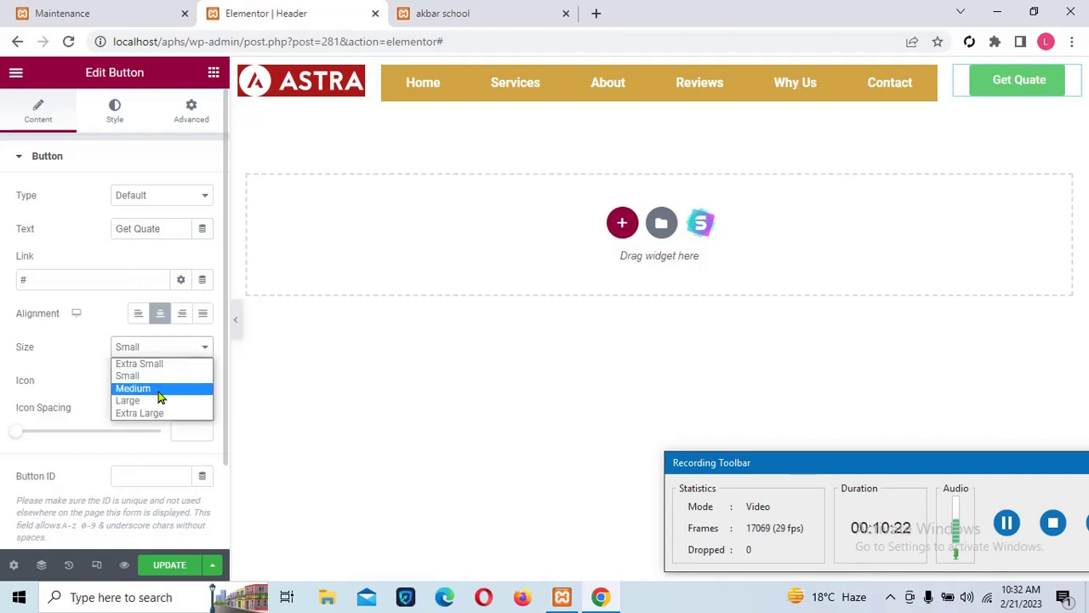
pyautogui.click(158, 390)
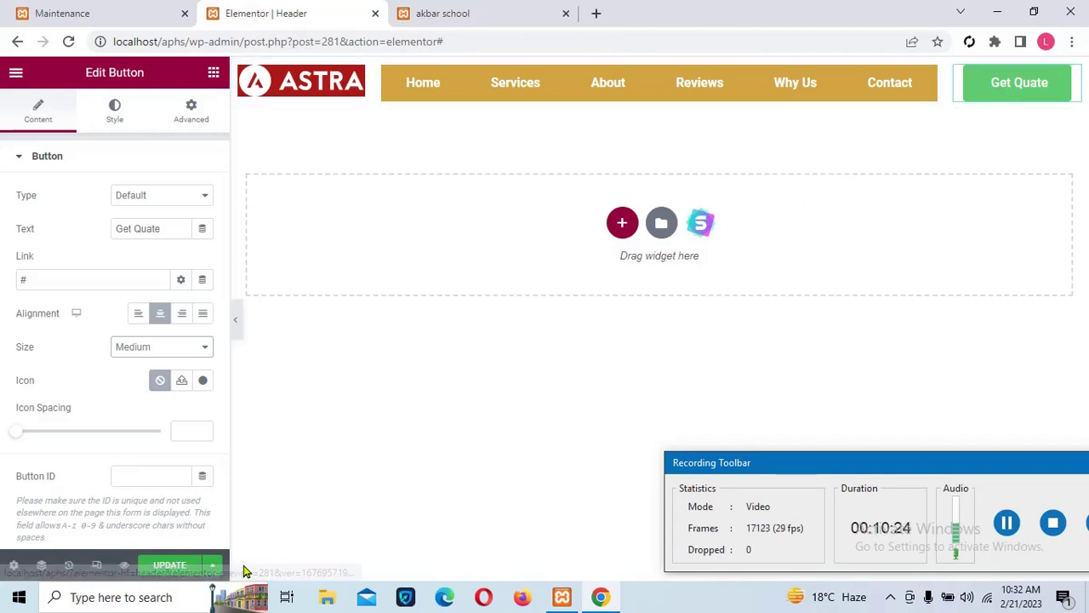
pyautogui.click(173, 566)
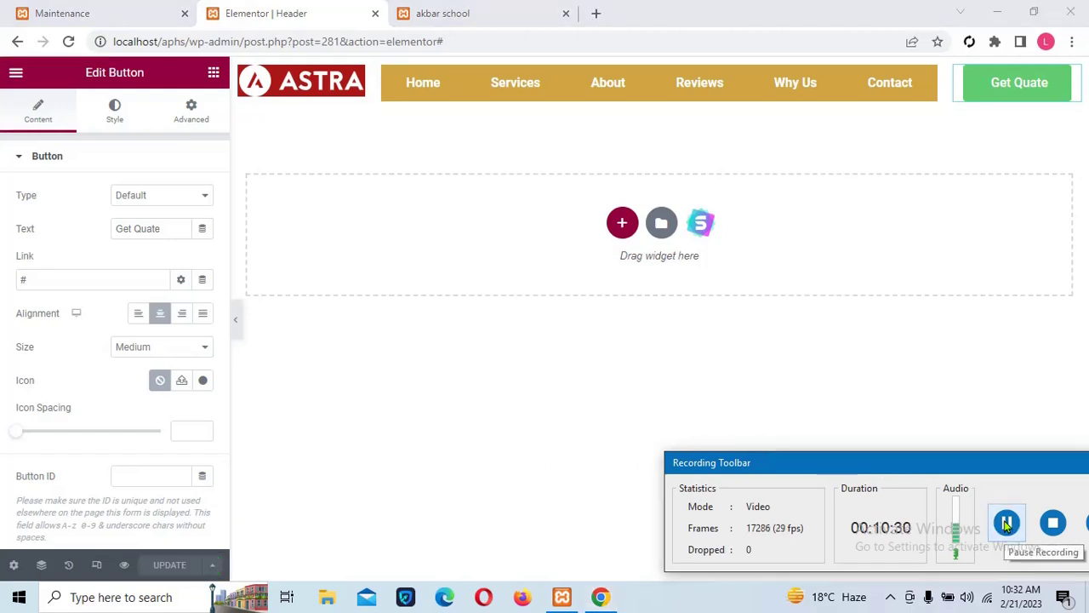
# Check the header with its new button in the template preview and on the reloaded home page, and return to the editor.
pyautogui.click(439, 15)
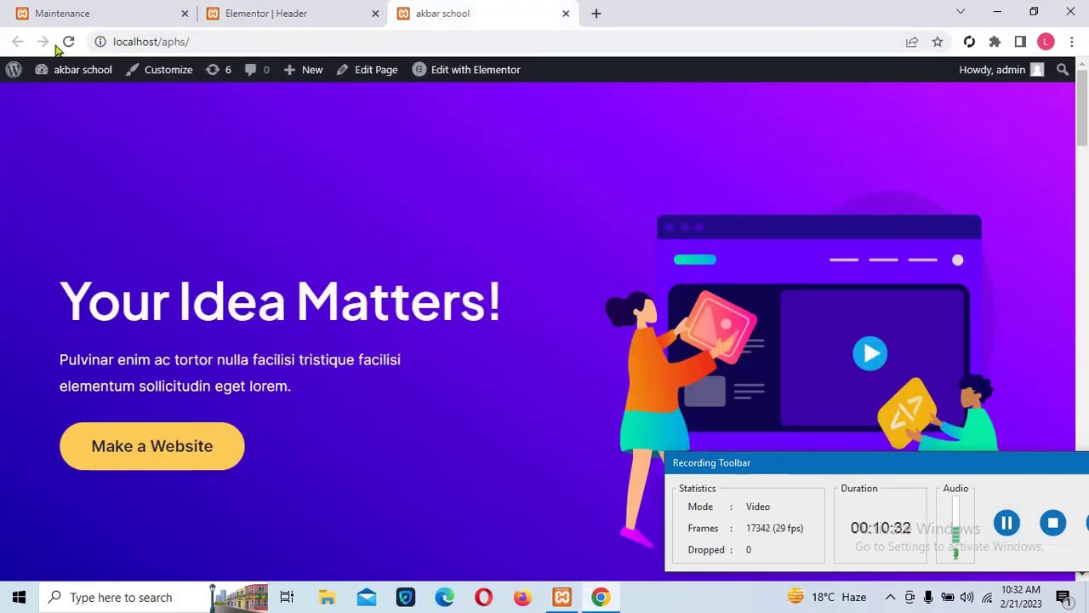
pyautogui.click(69, 42)
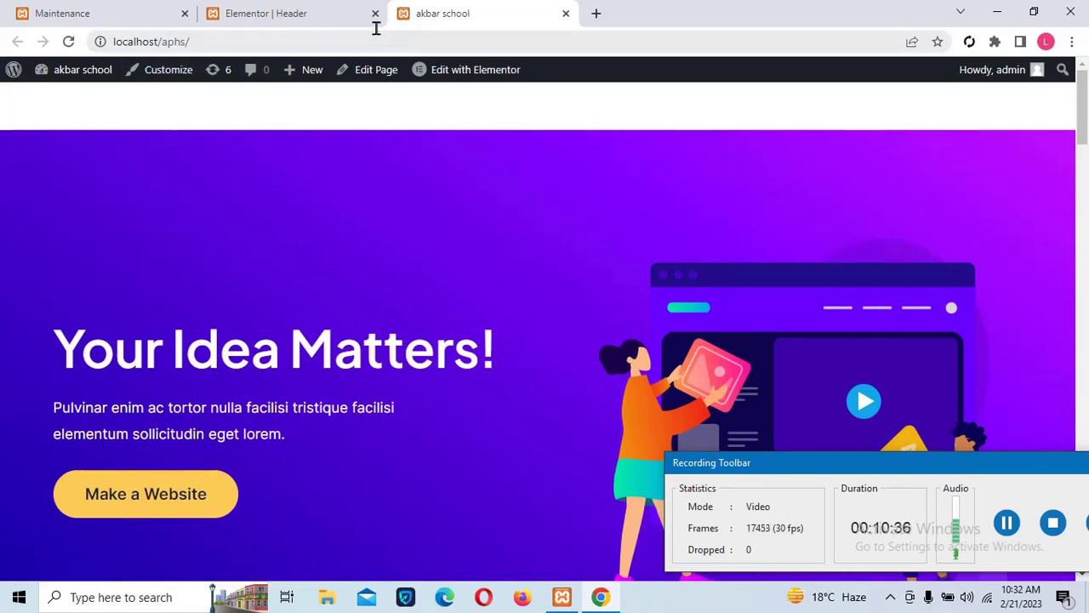
pyautogui.click(287, 12)
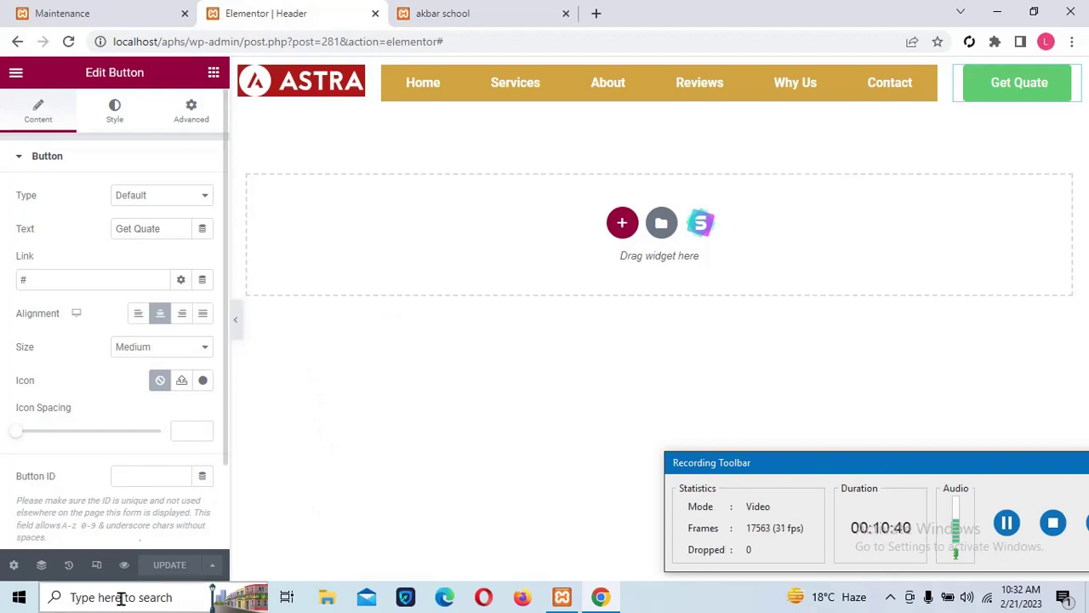
pyautogui.click(125, 566)
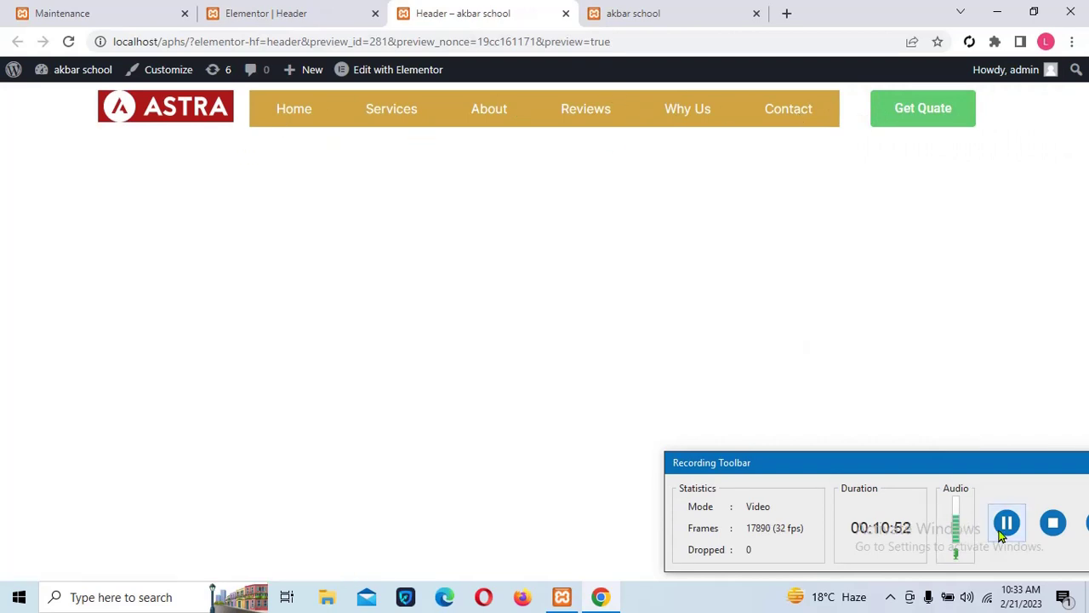
pyautogui.hotkey('ctrl', 'Tab')
pyautogui.click(483, 13)
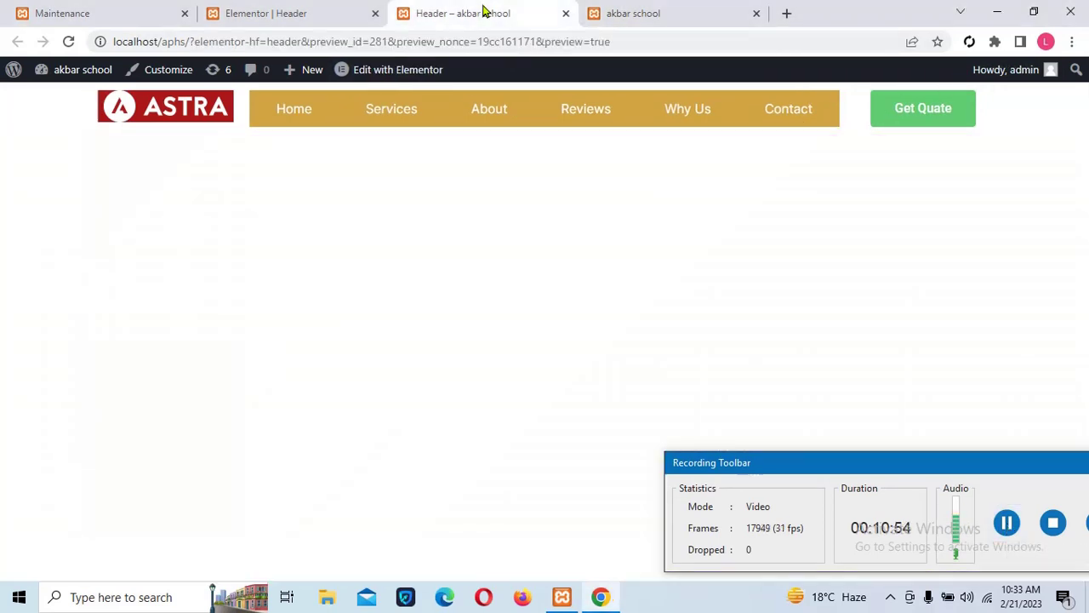
pyautogui.click(634, 12)
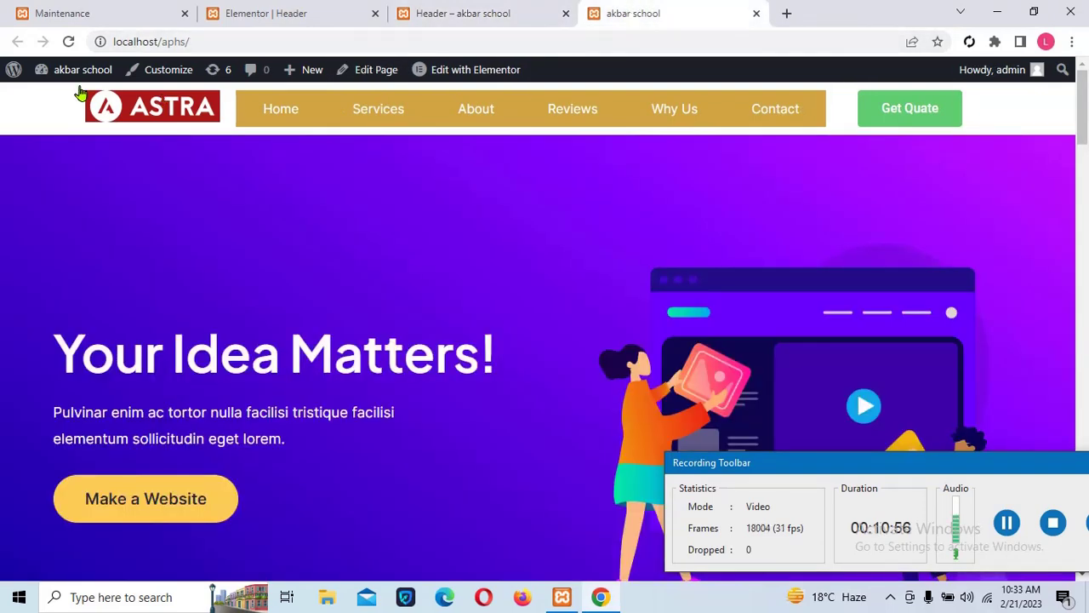
pyautogui.click(67, 41)
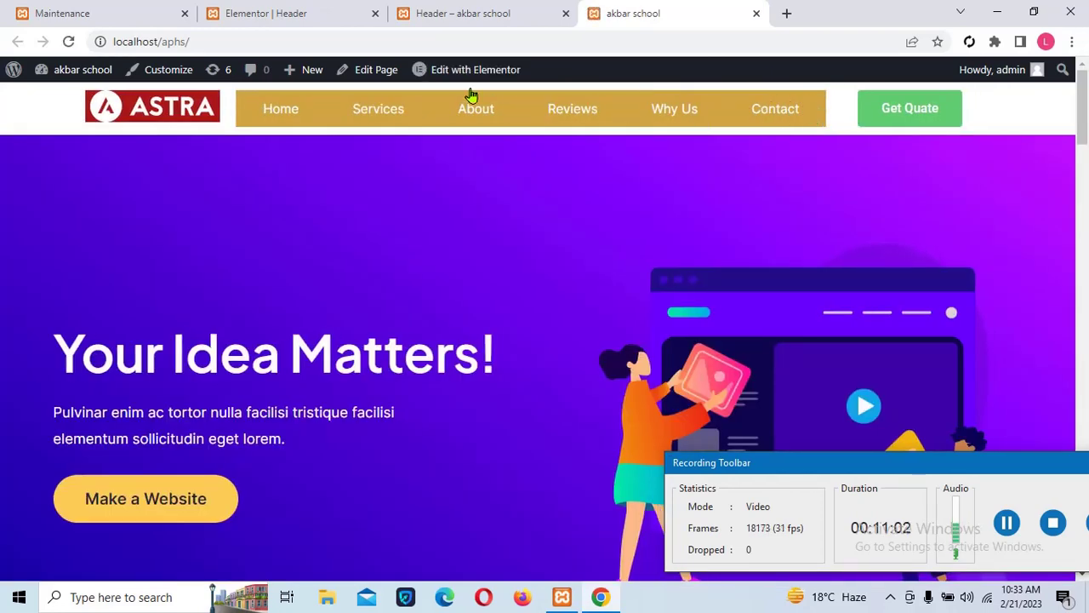
pyautogui.click(312, 22)
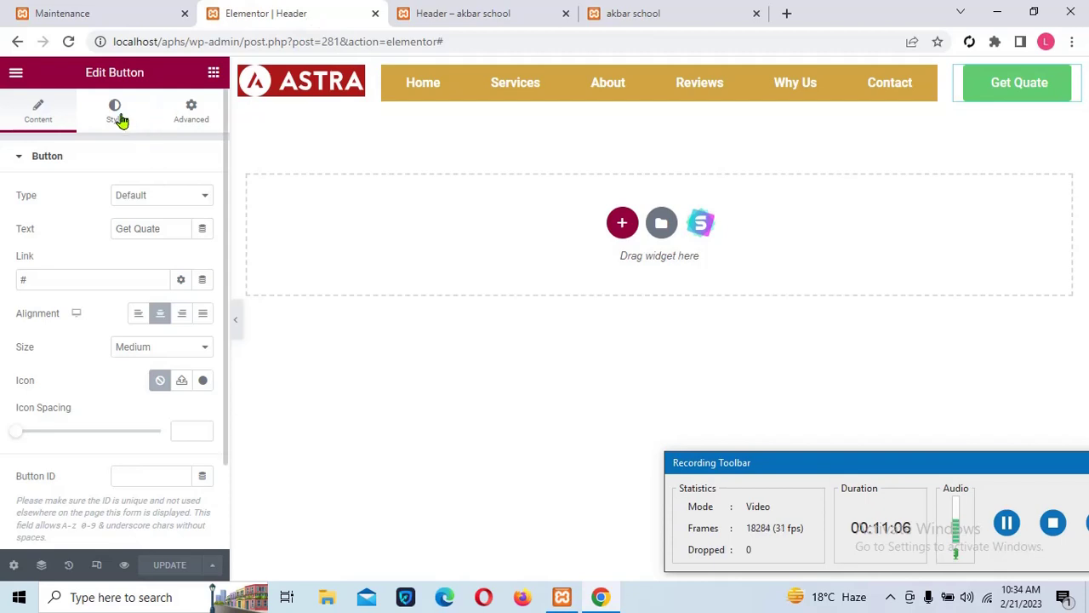
# Try Absolute positioning for the button in its advanced layout settings, and restore the Default position.
pyautogui.click(193, 113)
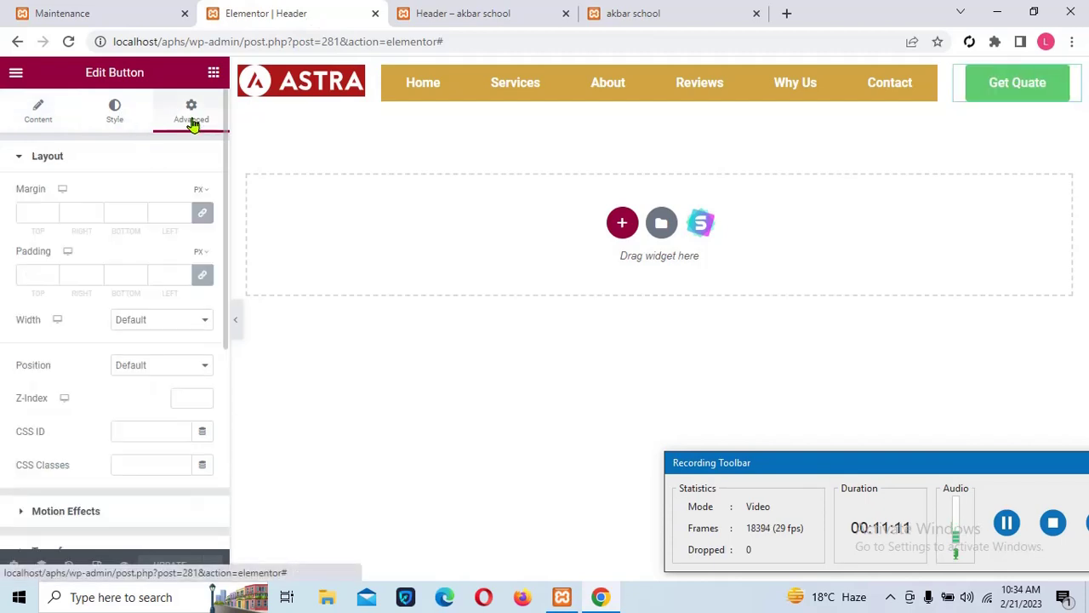
pyautogui.click(162, 374)
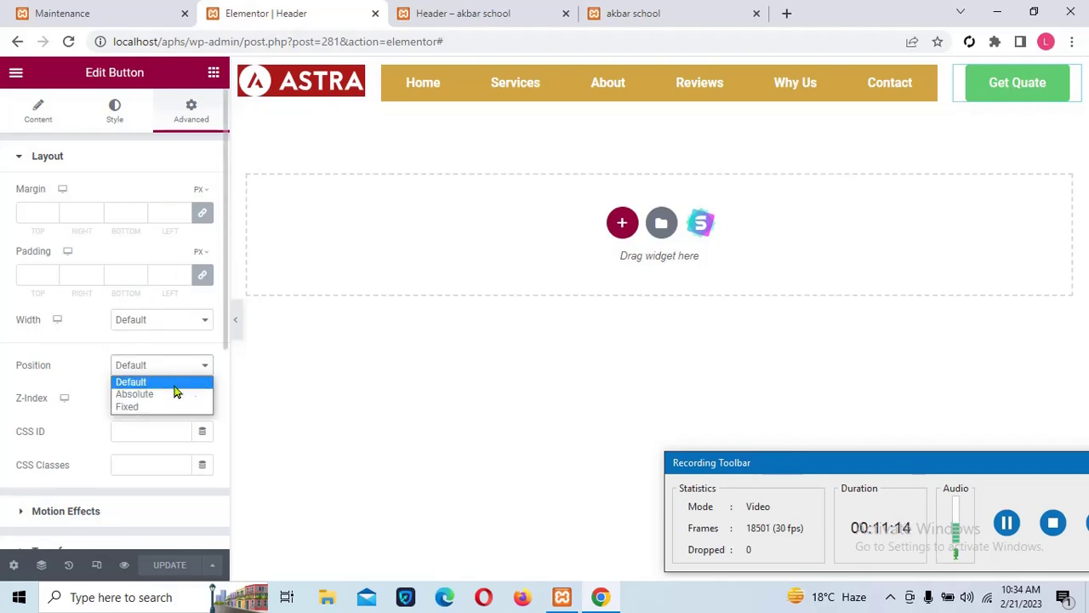
pyautogui.click(138, 394)
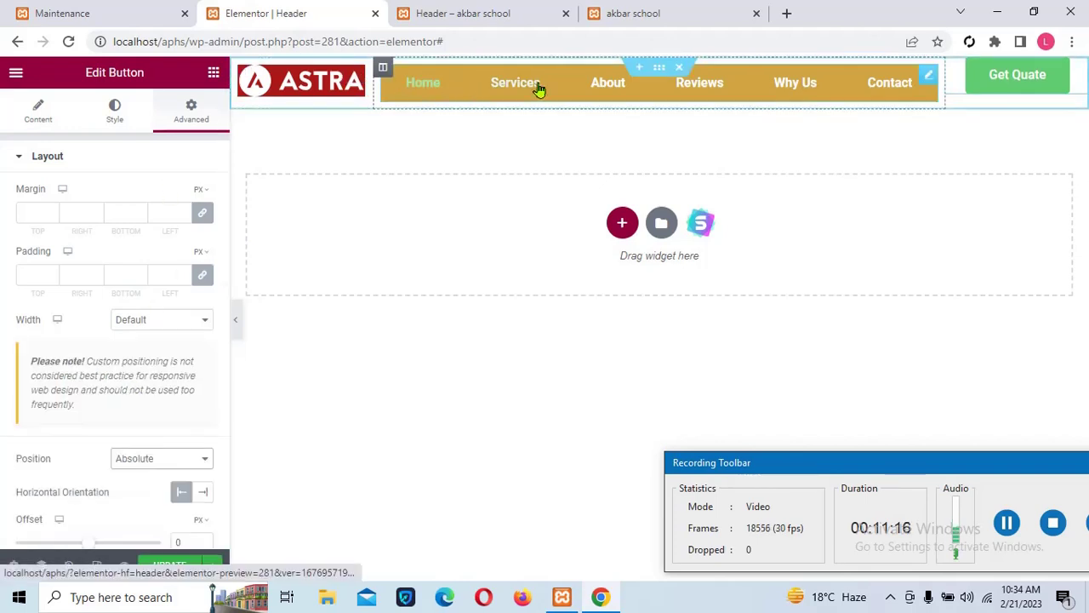
pyautogui.click(151, 320)
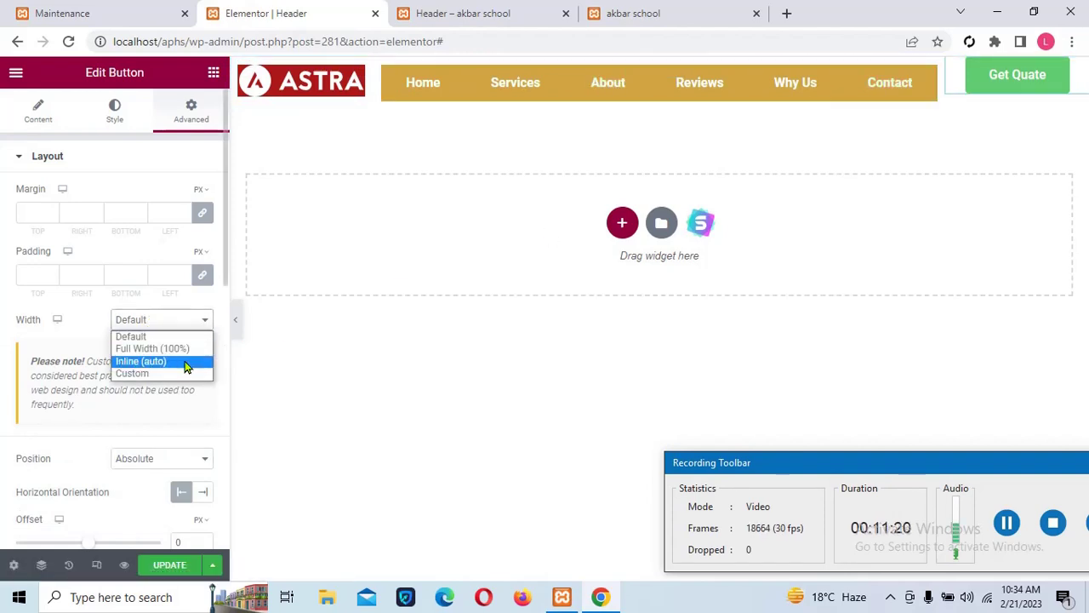
pyautogui.click(151, 460)
pyautogui.click(147, 474)
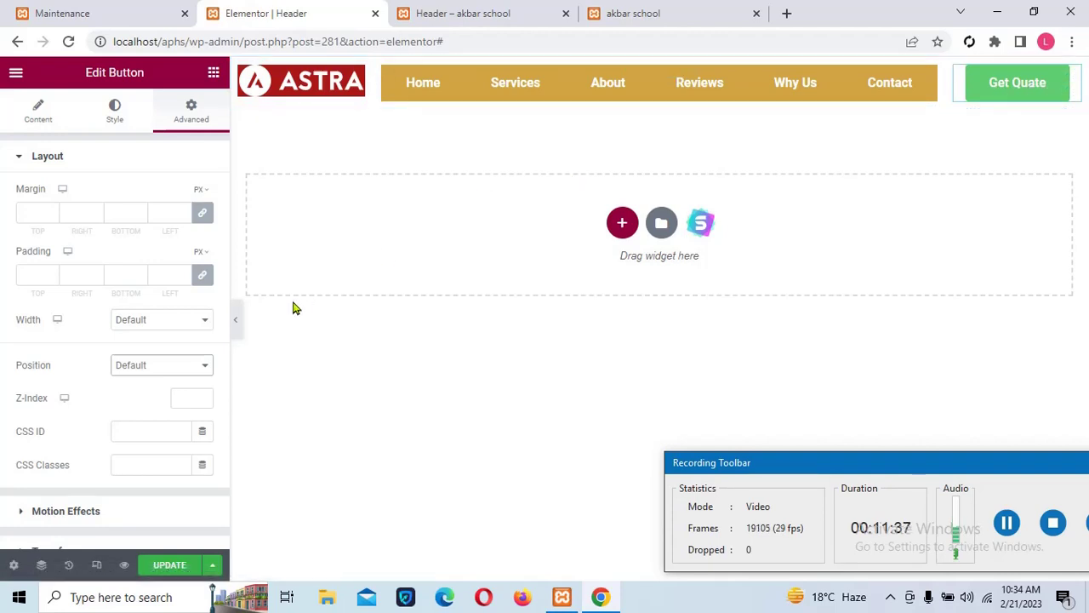
# Set the button's normal background color to the purple global color Theme Color 2 and save the template.
pyautogui.click(118, 124)
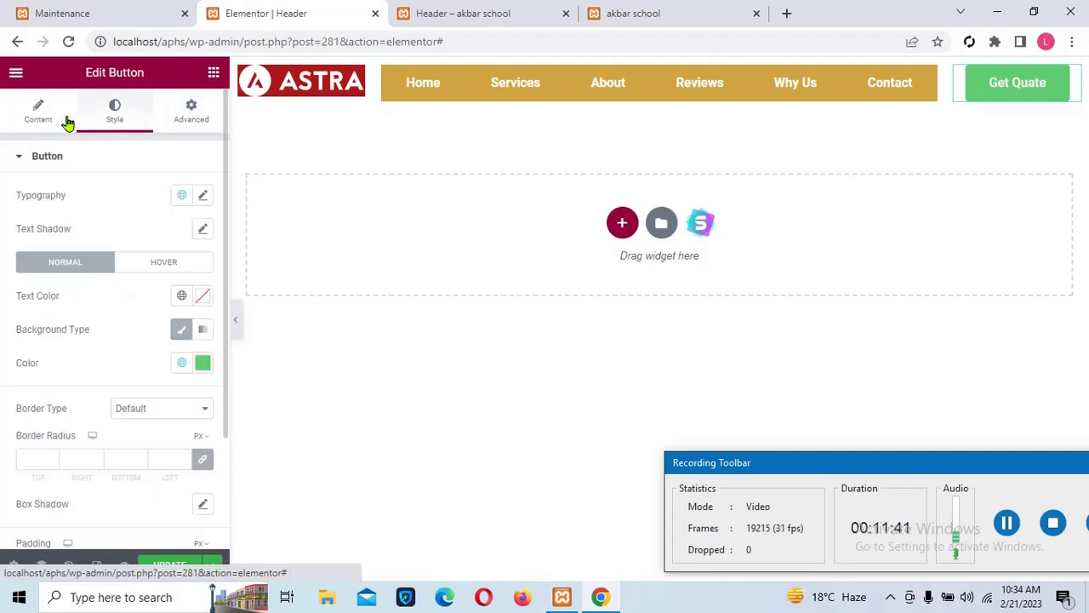
pyautogui.click(208, 366)
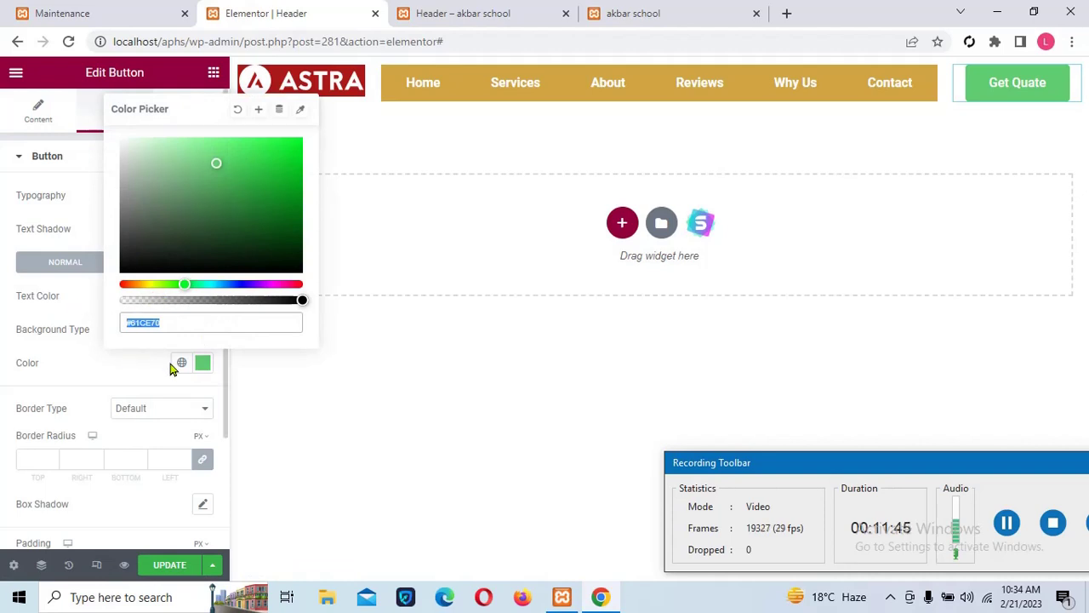
pyautogui.click(181, 365)
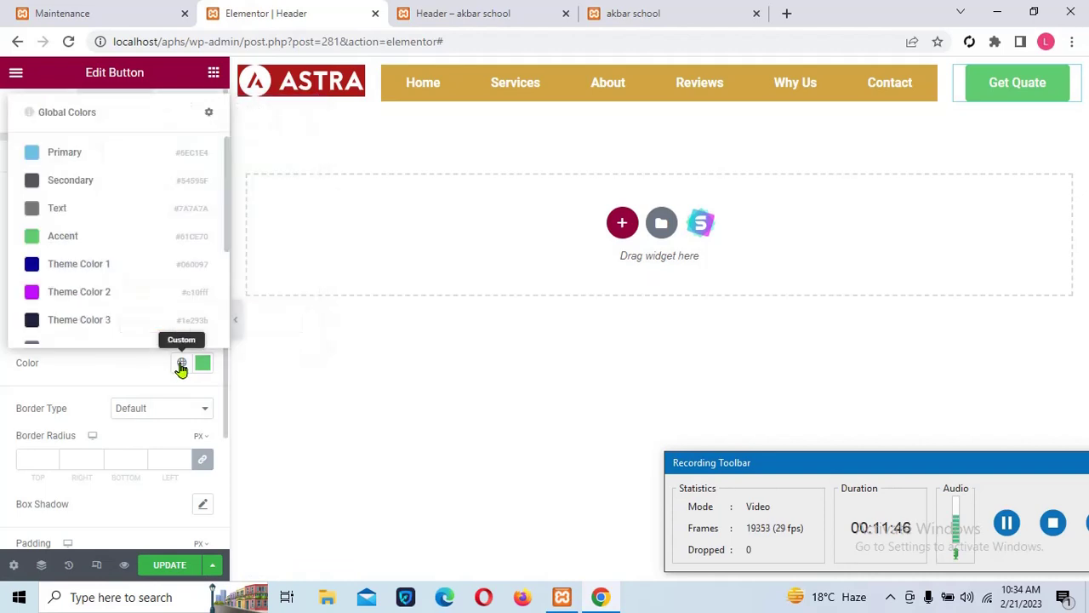
pyautogui.click(77, 292)
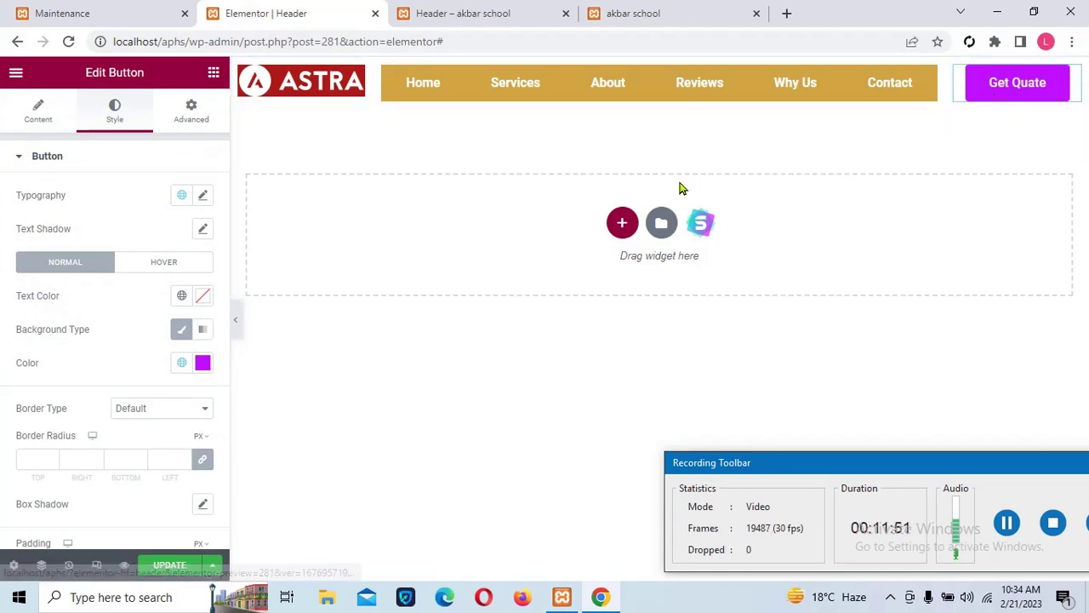
pyautogui.click(168, 566)
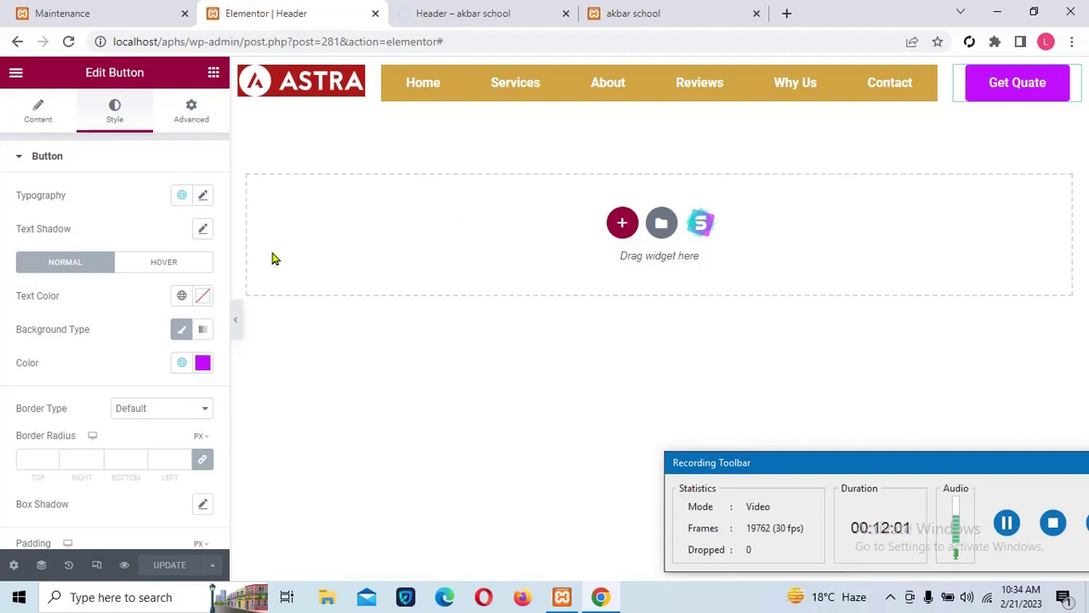
# Set the button's hover background color to the global color Theme Color 2.
pyautogui.click(1005, 521)
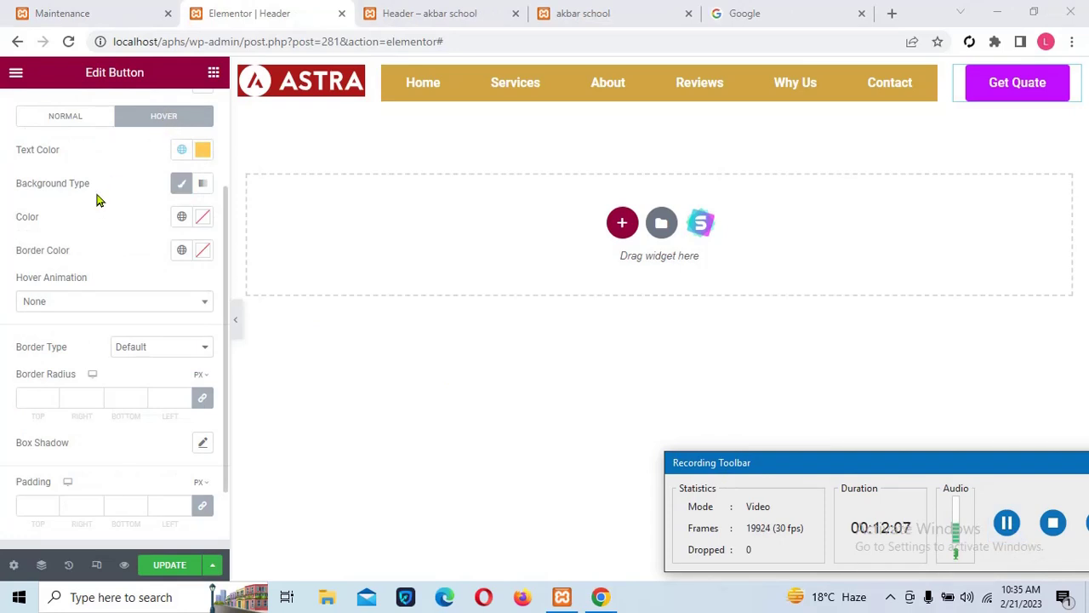
pyautogui.click(182, 220)
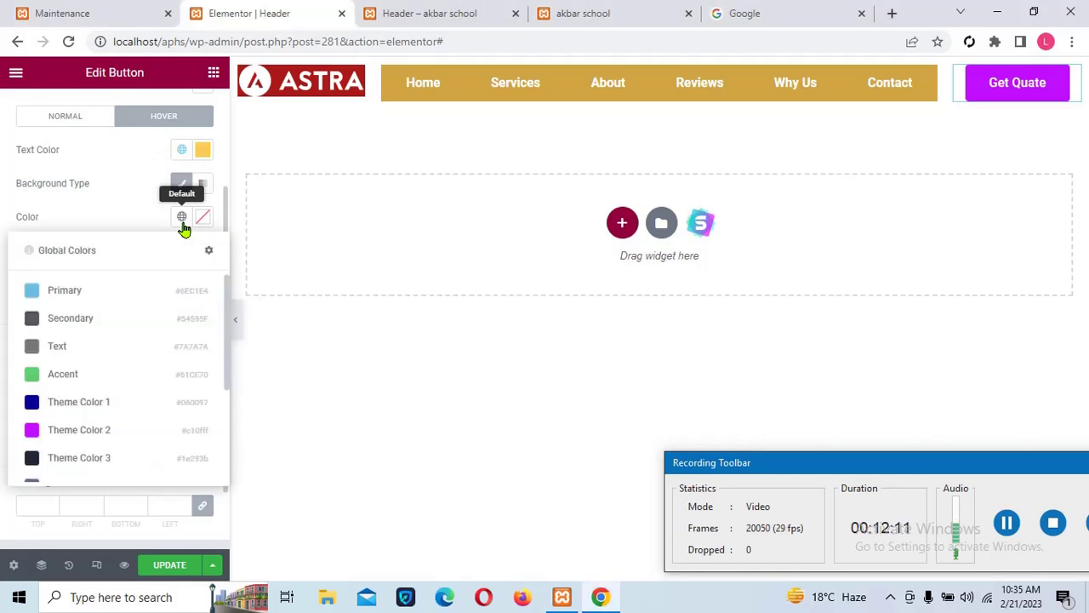
pyautogui.click(86, 436)
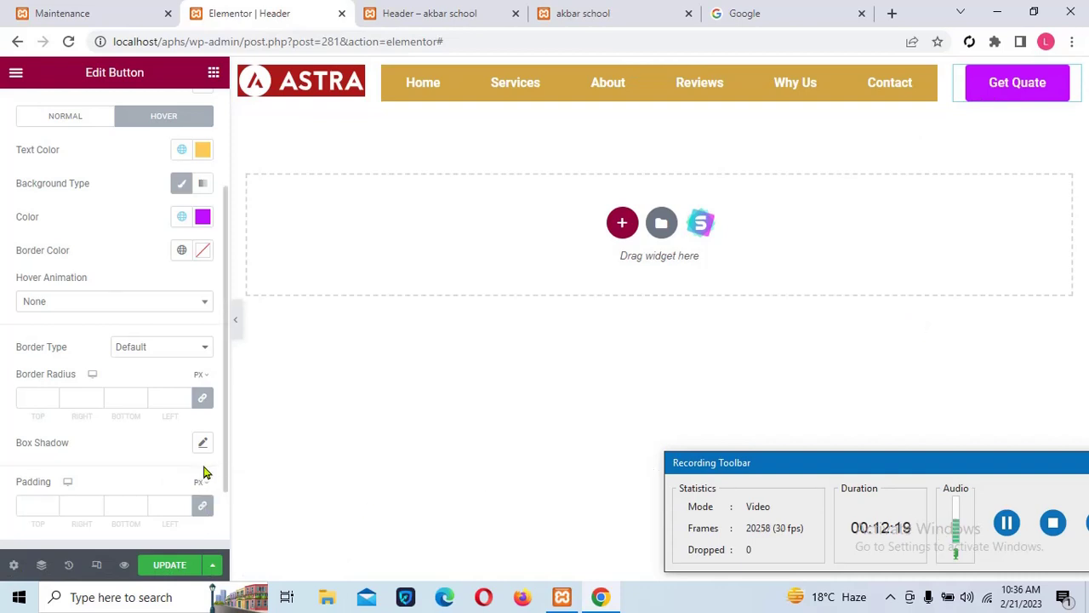
# Try the Push and Bounce In hover animations on the button and settle on Pop.
pyautogui.click(1006, 523)
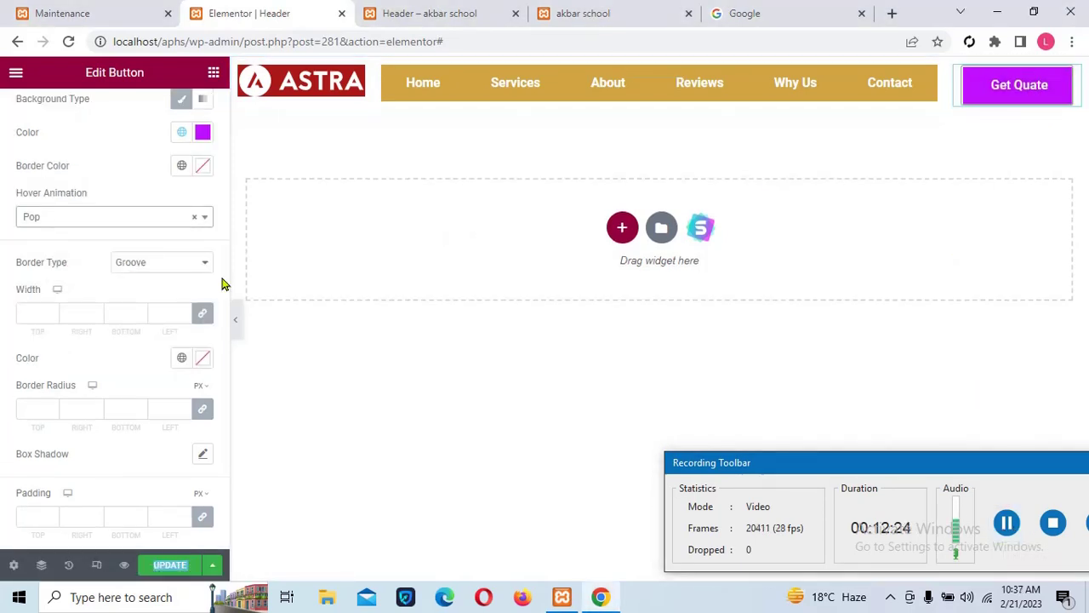
pyautogui.click(107, 232)
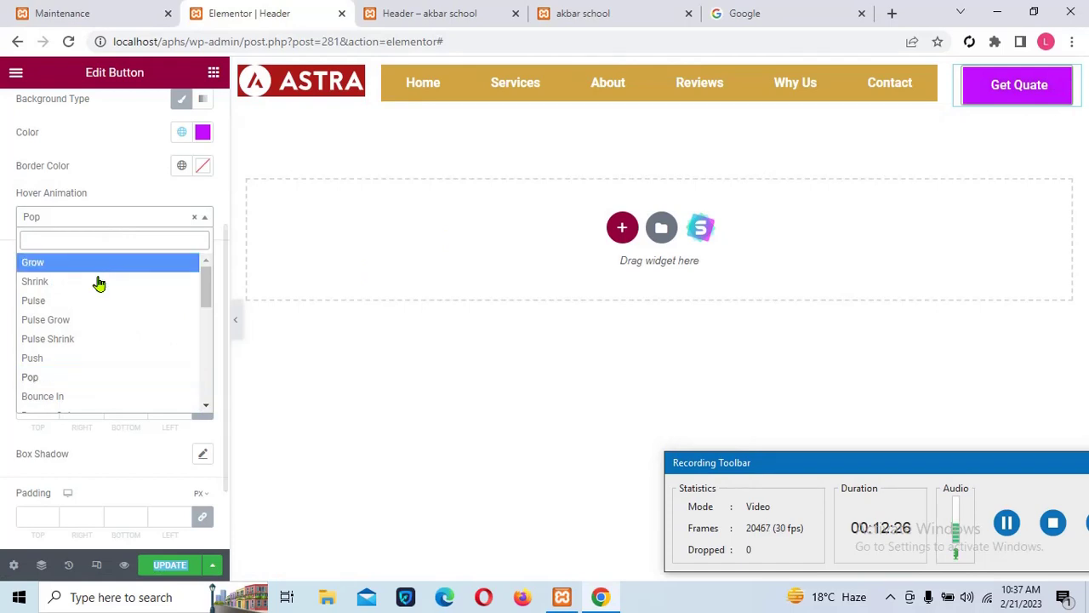
pyautogui.click(52, 364)
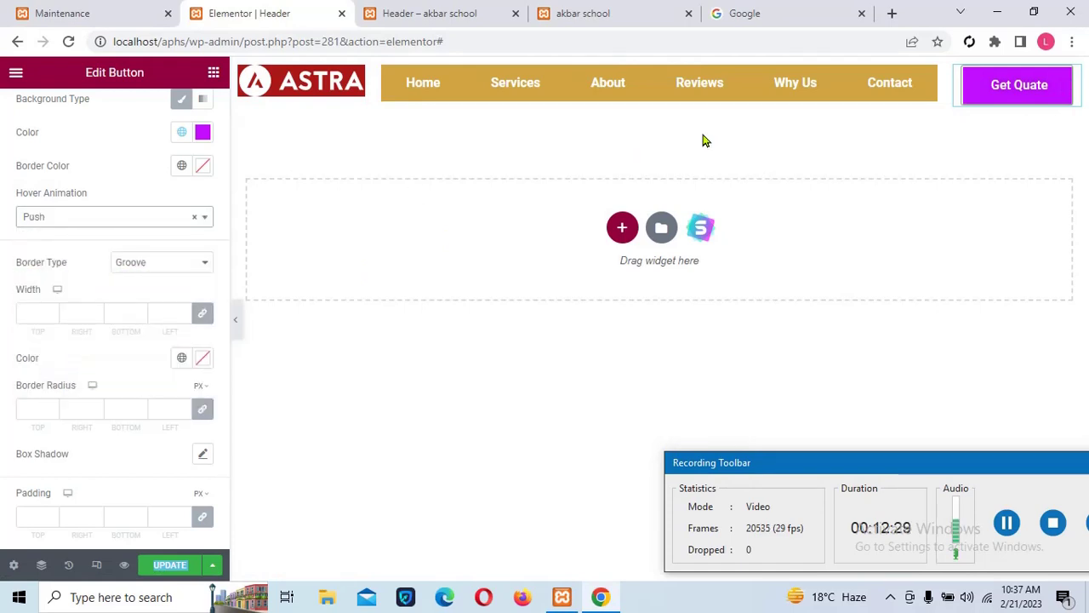
pyautogui.click(138, 222)
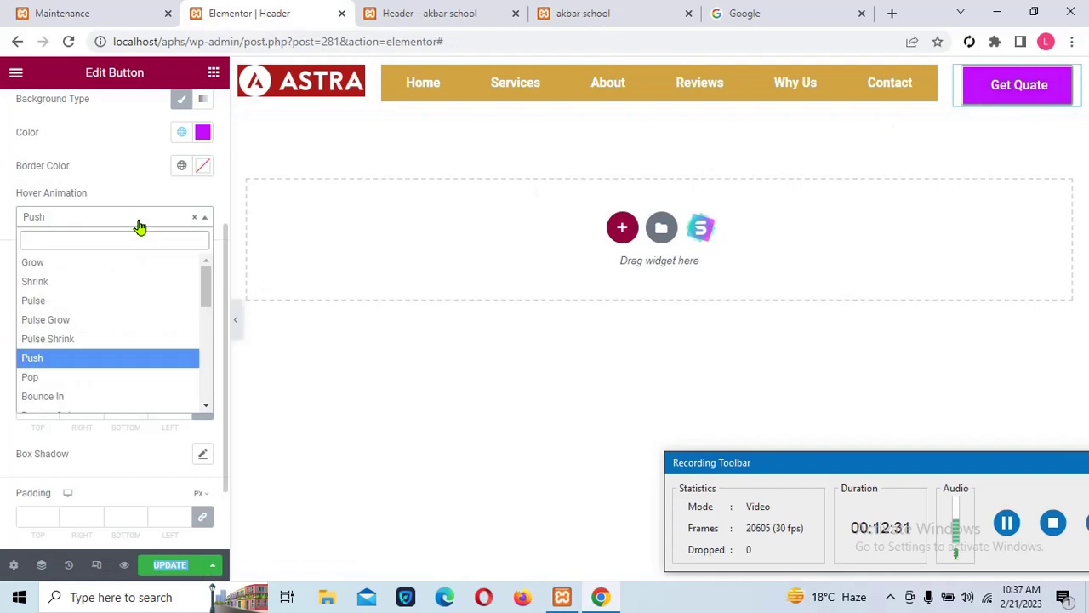
pyautogui.click(65, 403)
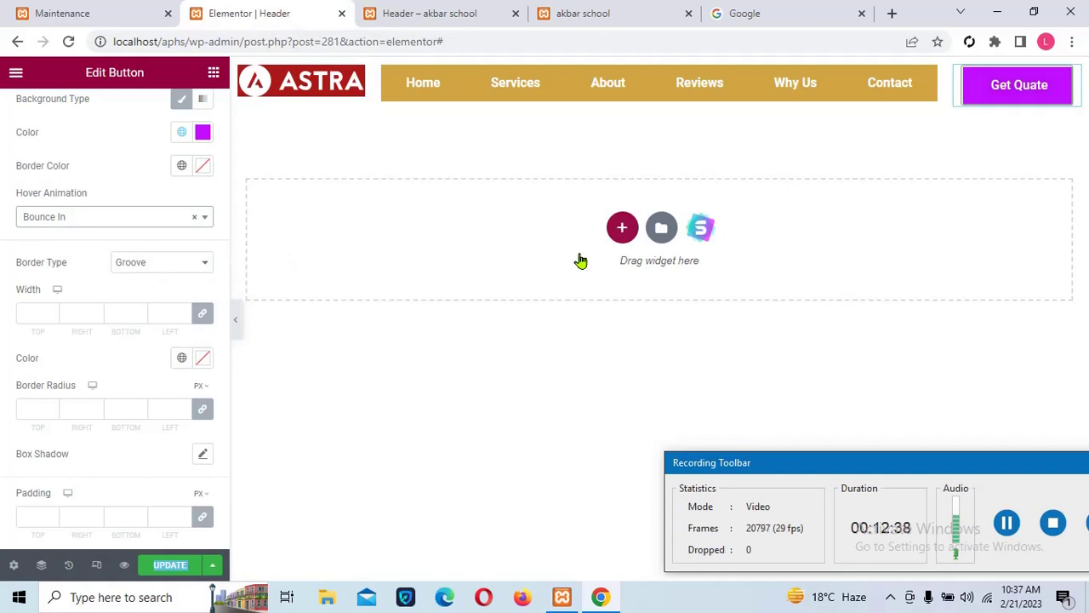
pyautogui.click(96, 219)
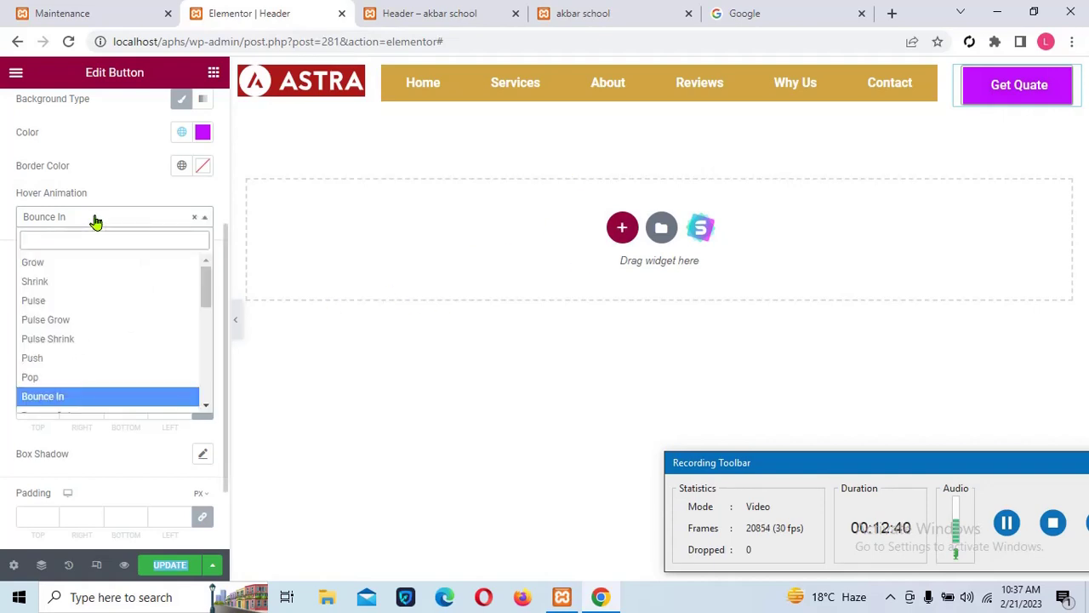
pyautogui.click(49, 377)
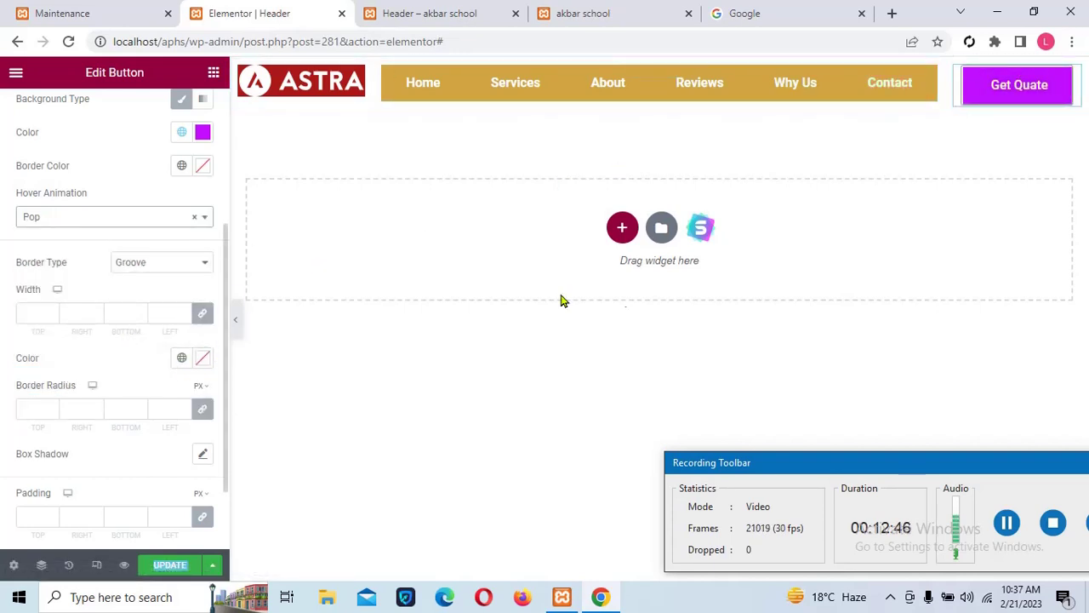
pyautogui.click(1007, 522)
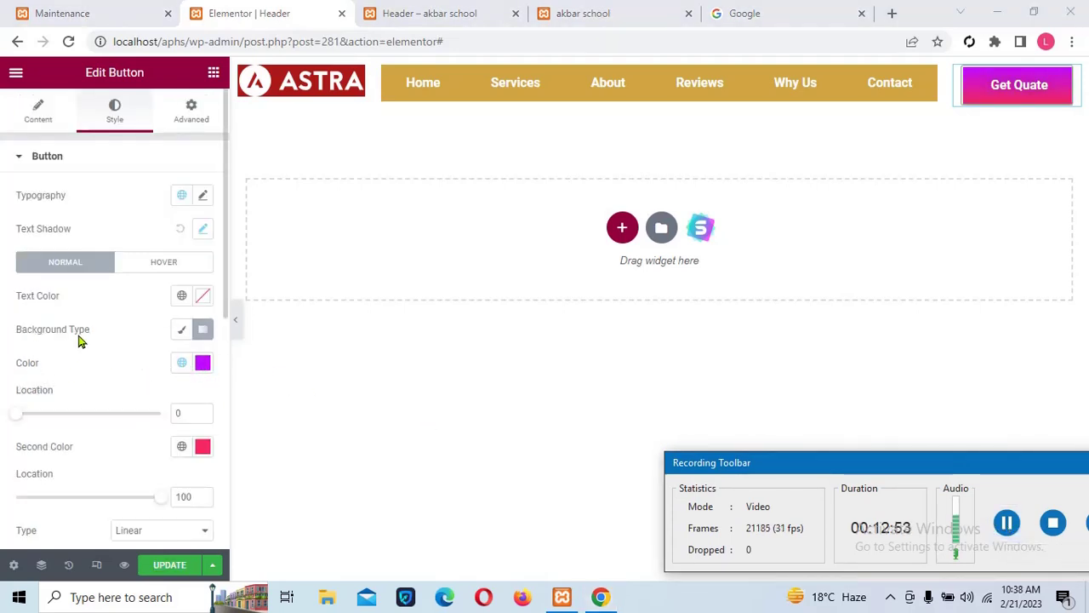
# Try the Classic background type for the button's normal state and return it to Gradient.
pyautogui.click(181, 330)
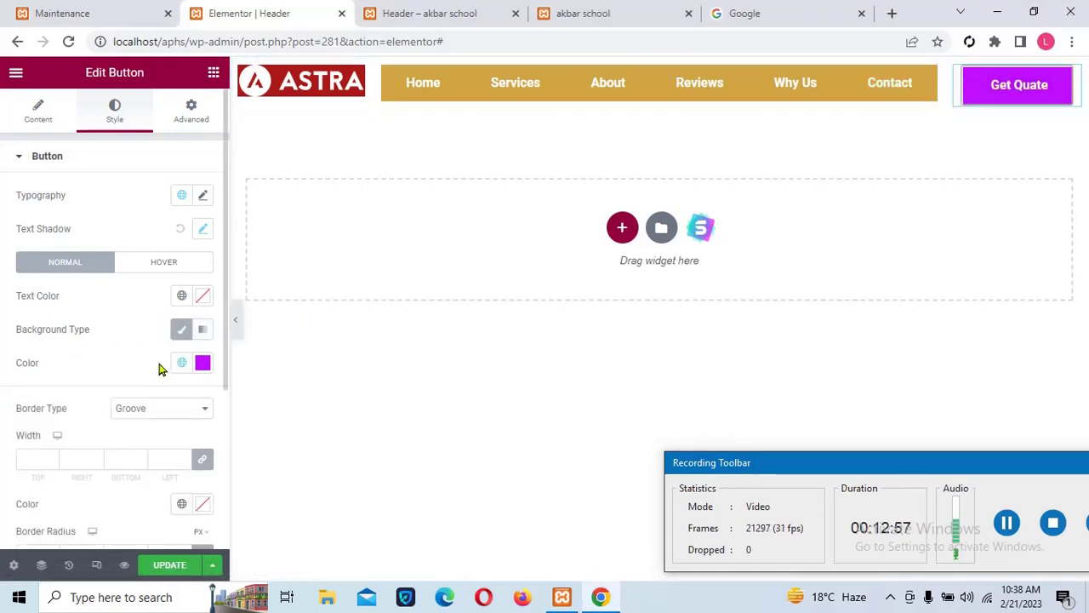
pyautogui.click(202, 364)
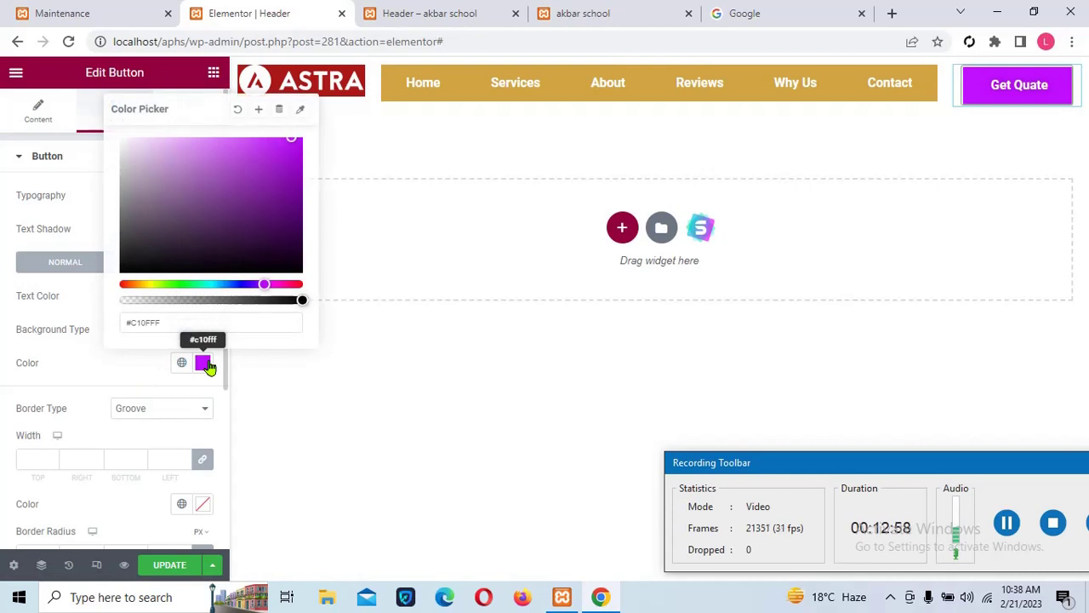
pyautogui.click(202, 363)
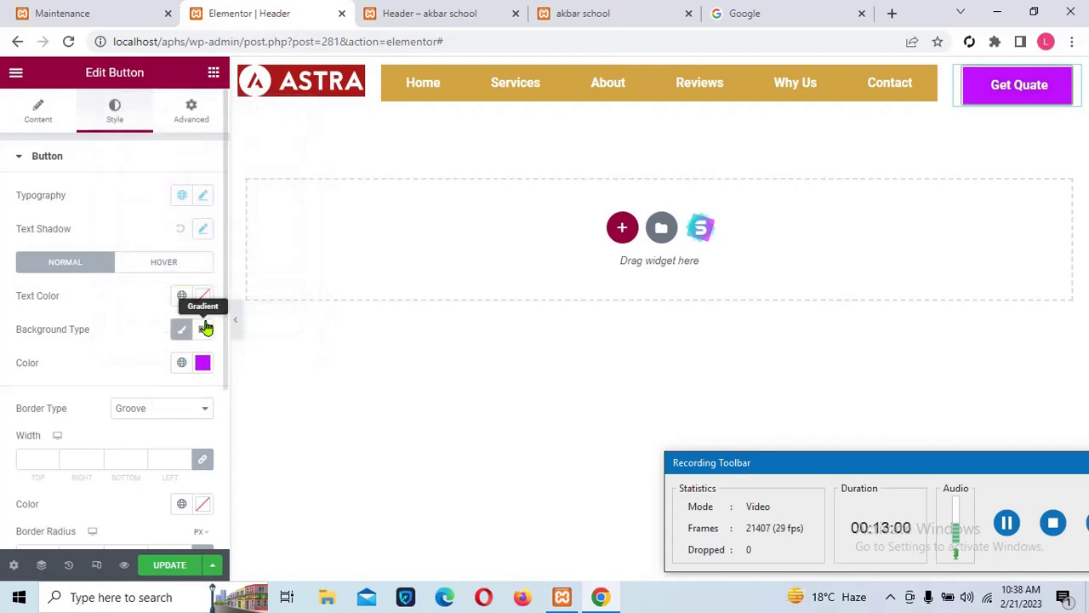
pyautogui.click(205, 329)
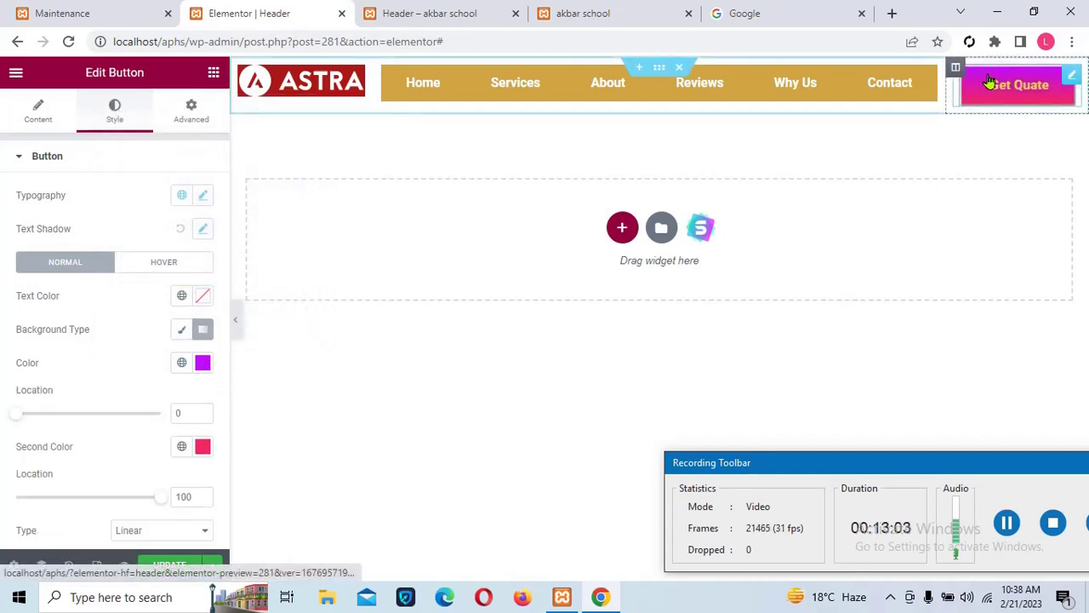
pyautogui.click(980, 521)
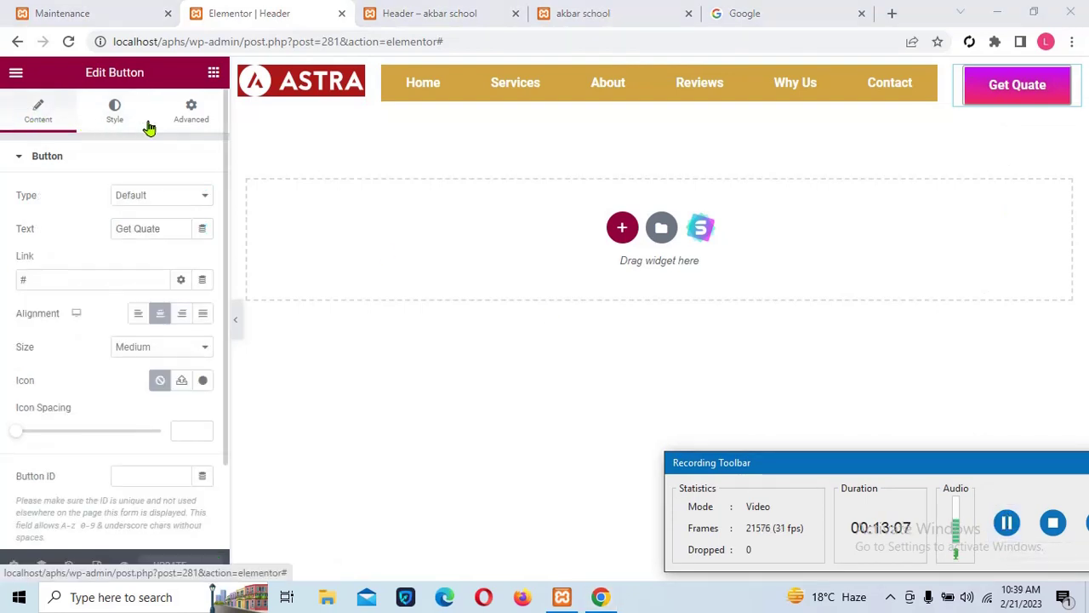
# Correct the button's text to "Get Quote" and update the header template.
pyautogui.click(167, 229)
pyautogui.press('BackSpace')
pyautogui.press('BackSpace')
pyautogui.press('BackSpace')
pyautogui.press('BackSpace')
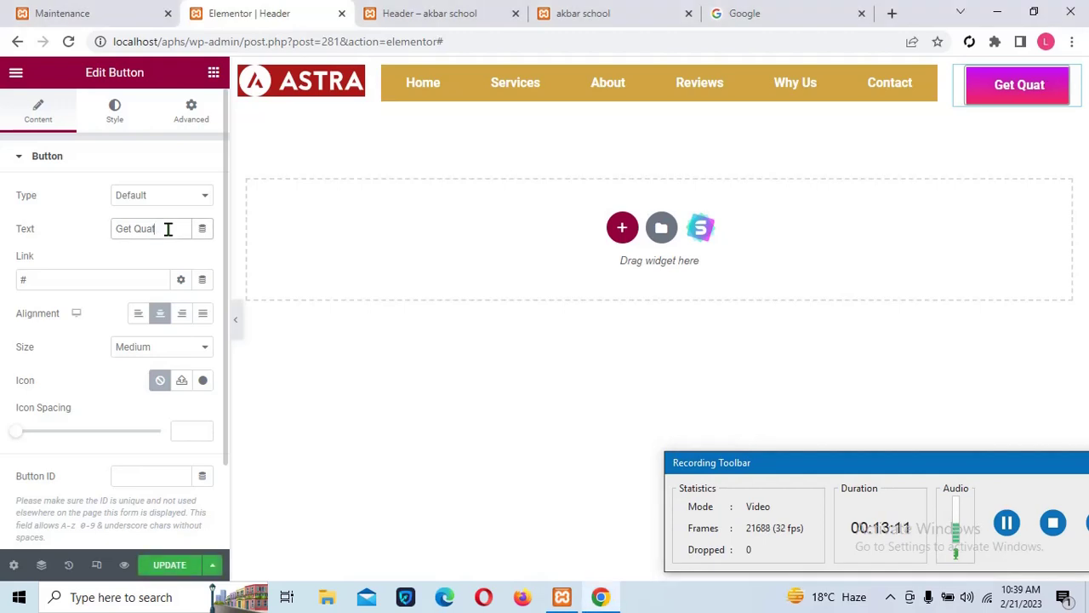
pyautogui.write('aote')
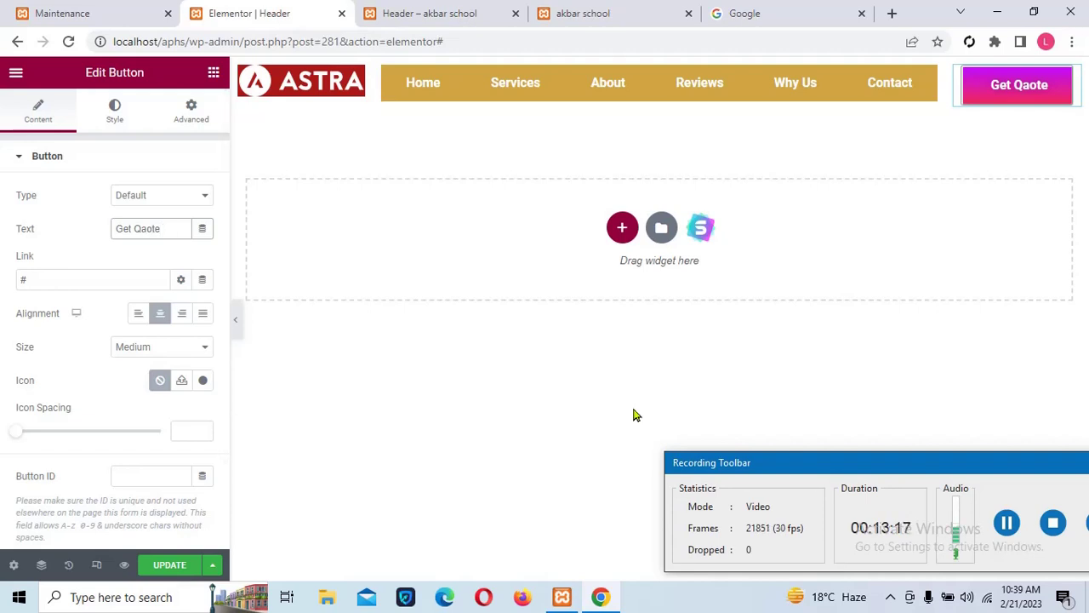
pyautogui.click(1007, 523)
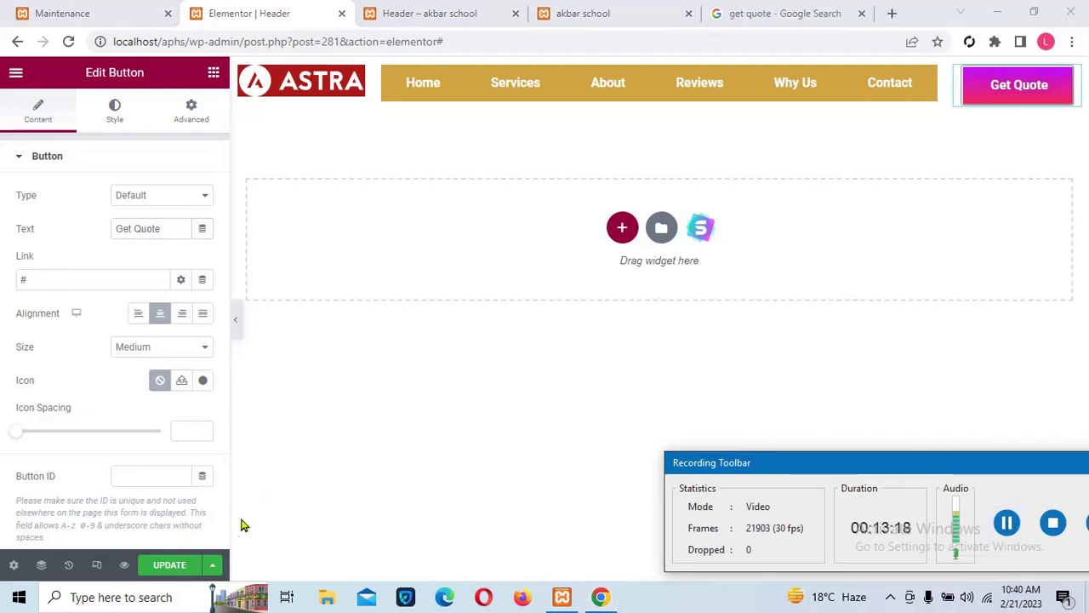
pyautogui.click(160, 578)
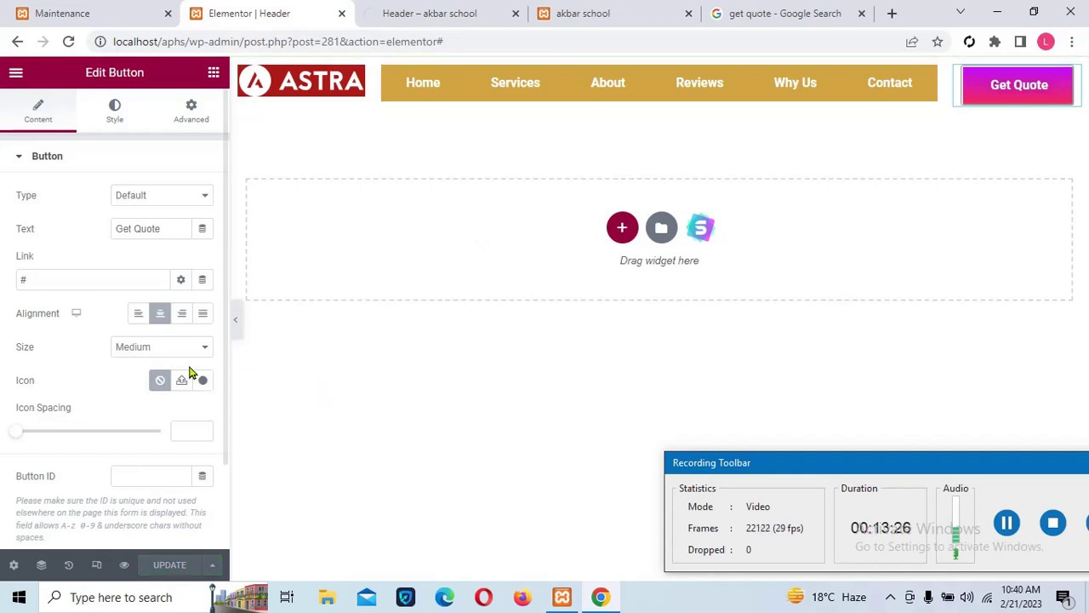
# Try right alignment for the button and set its alignment to Justified.
pyautogui.click(182, 315)
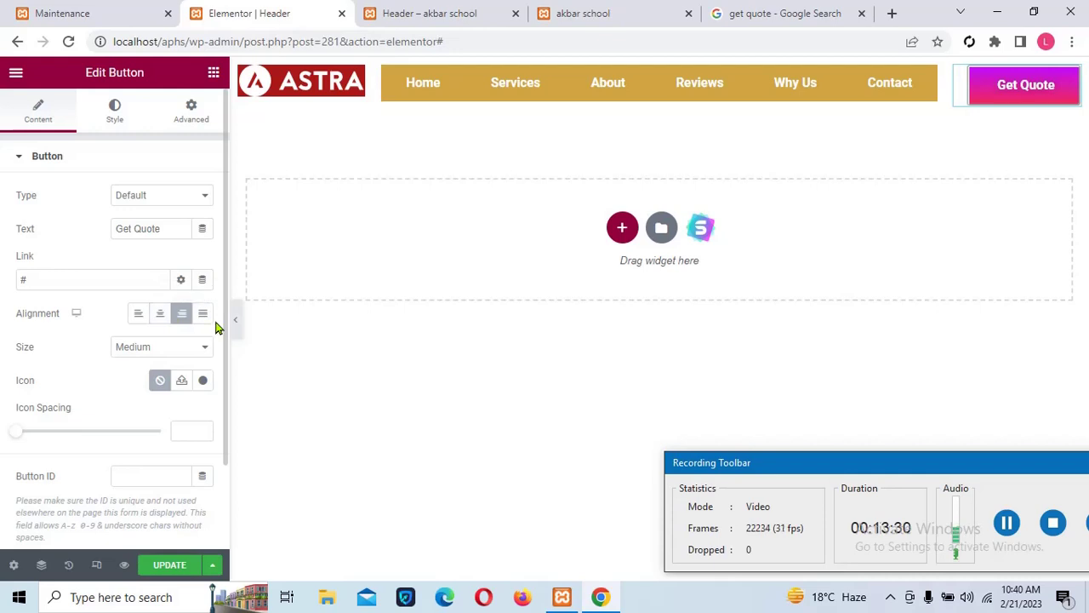
pyautogui.click(202, 317)
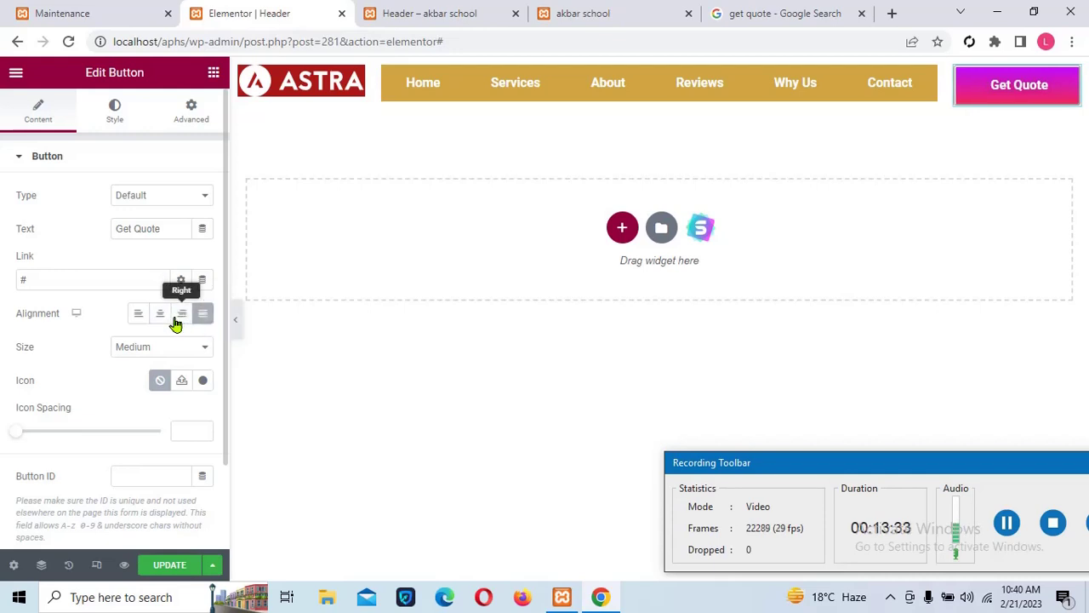
pyautogui.click(1007, 522)
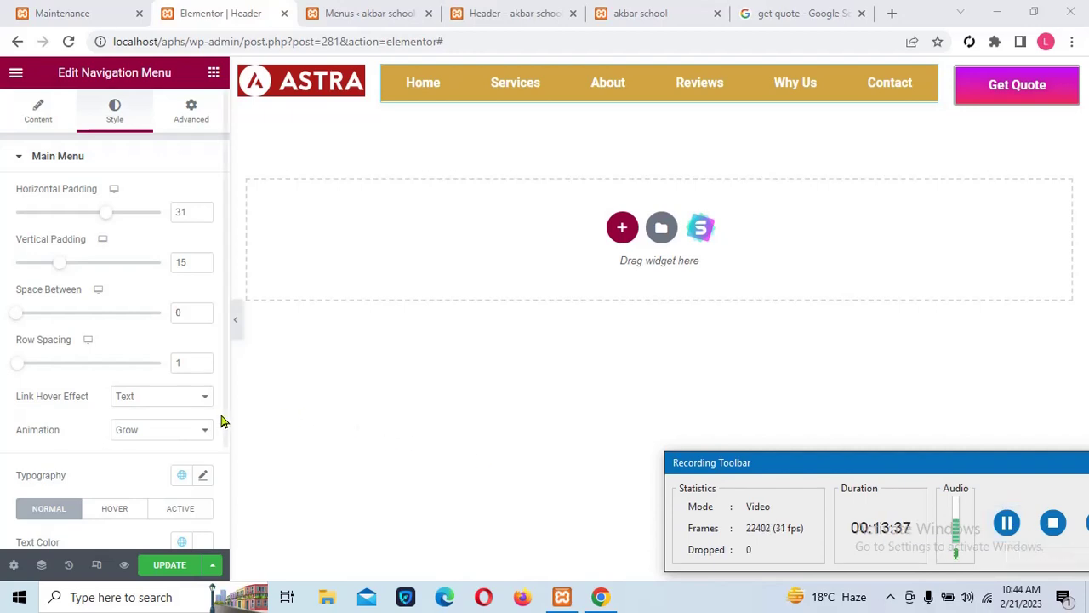
# Try the Framed and Double Line link hover effects on the navigation menu and restore the Text effect.
pyautogui.click(154, 402)
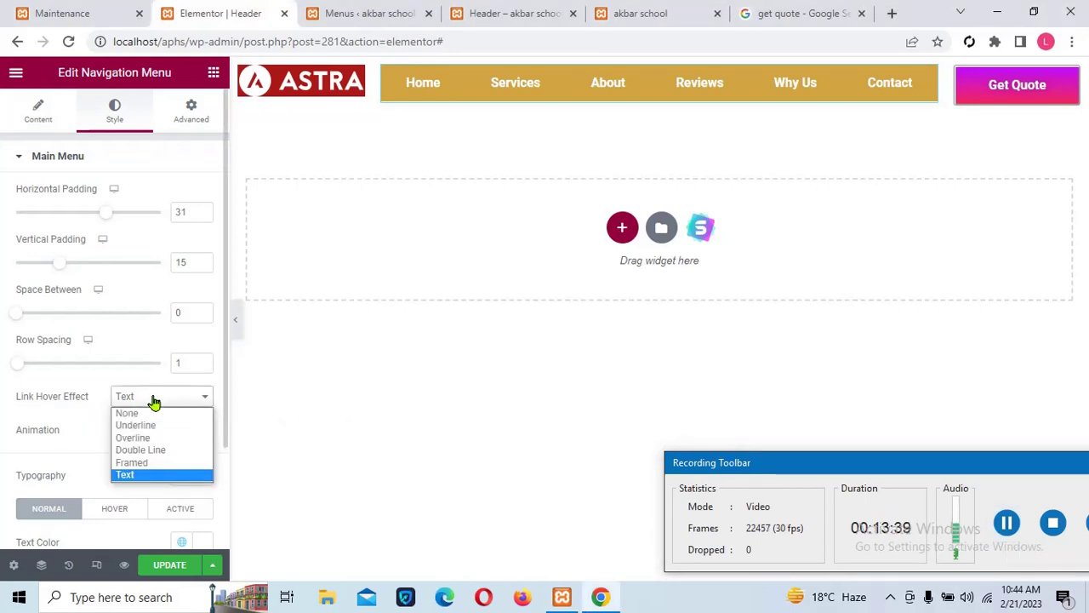
pyautogui.click(143, 466)
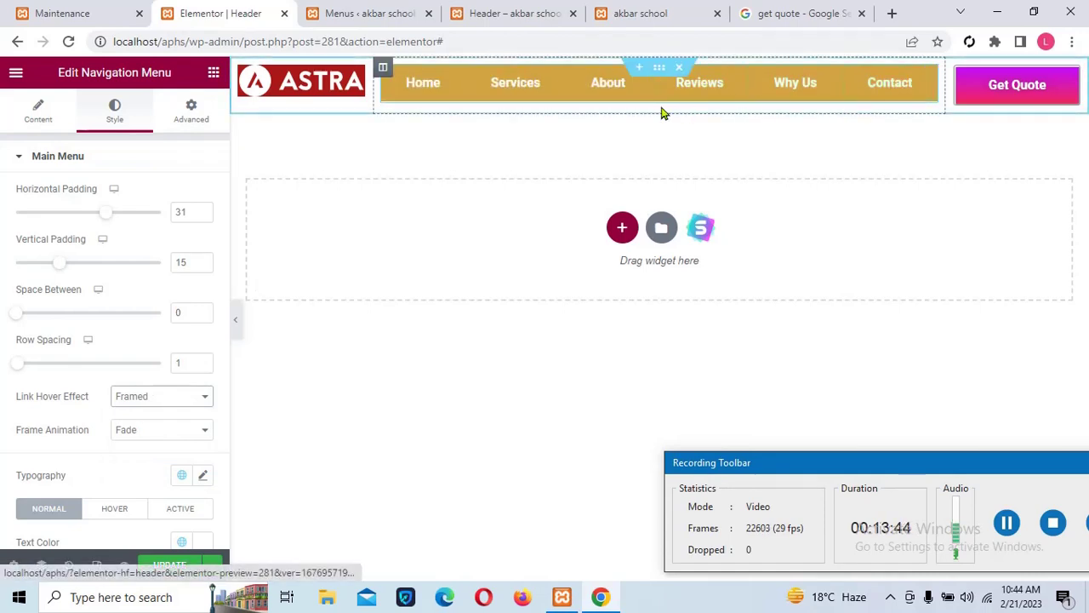
pyautogui.click(151, 407)
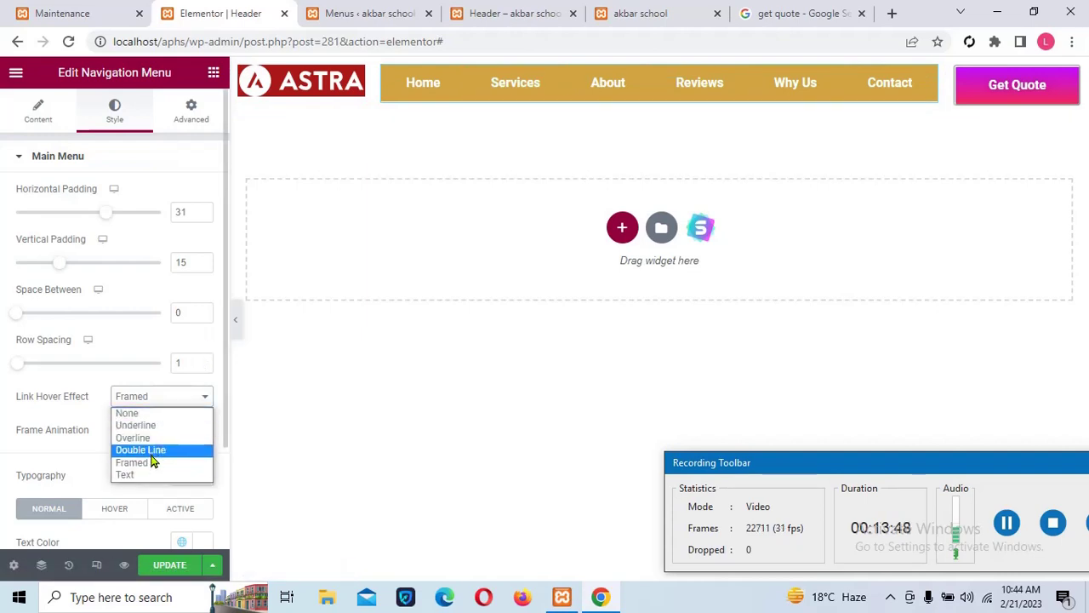
pyautogui.click(151, 451)
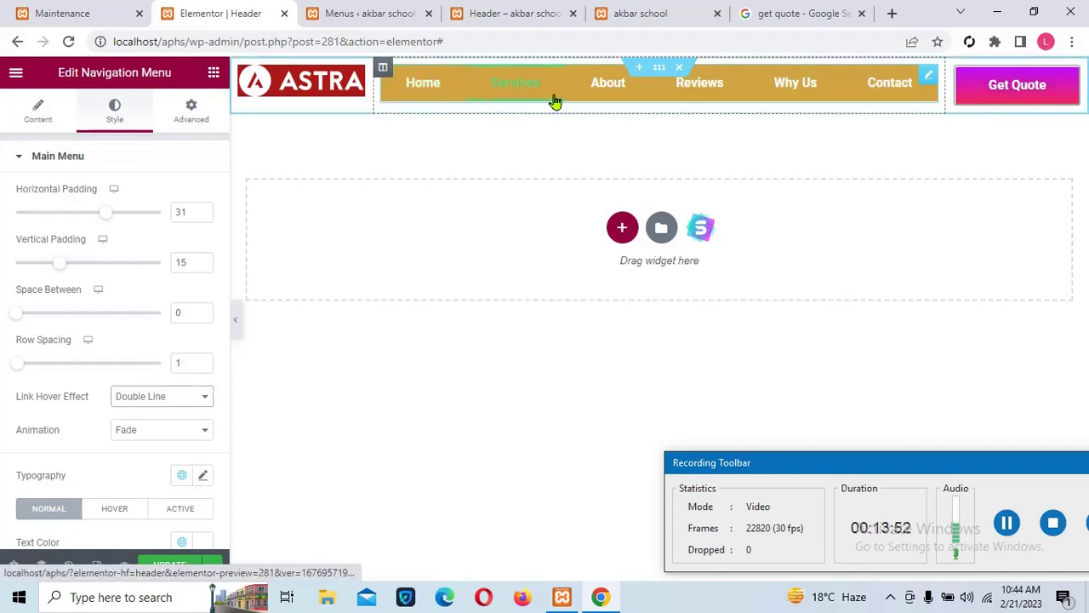
pyautogui.click(143, 407)
pyautogui.click(143, 474)
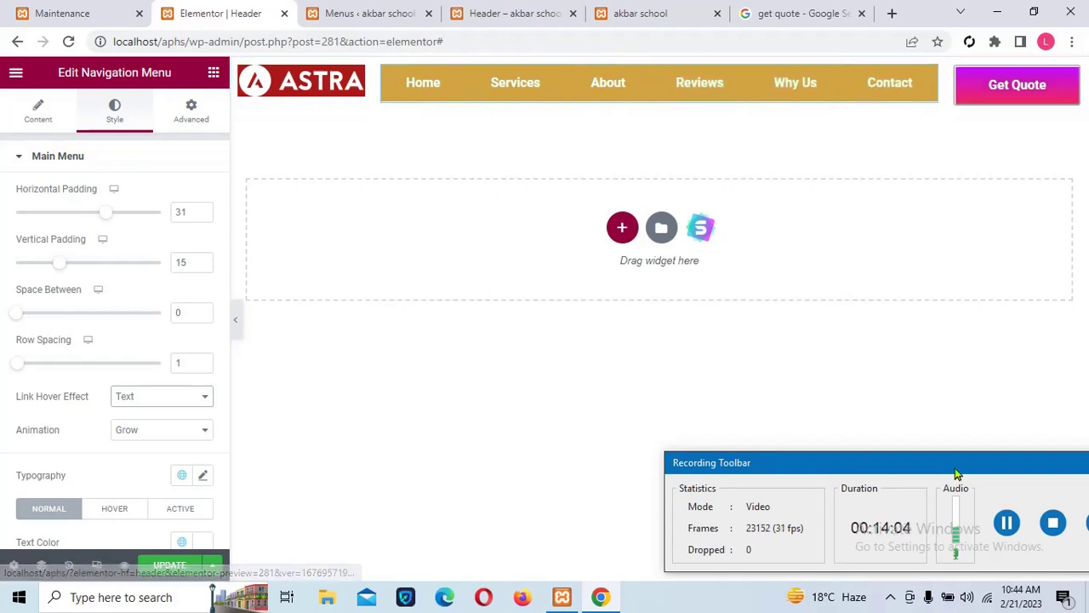
pyautogui.click(1006, 521)
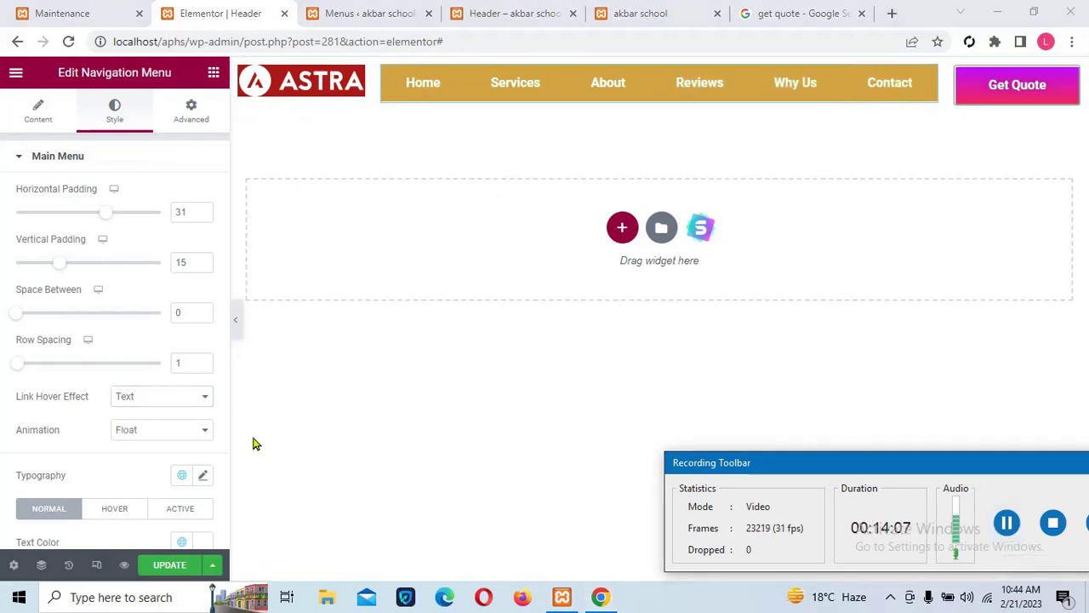
# Try the Rotate, Skew and Grow hover animations on the navigation menu links.
pyautogui.click(171, 438)
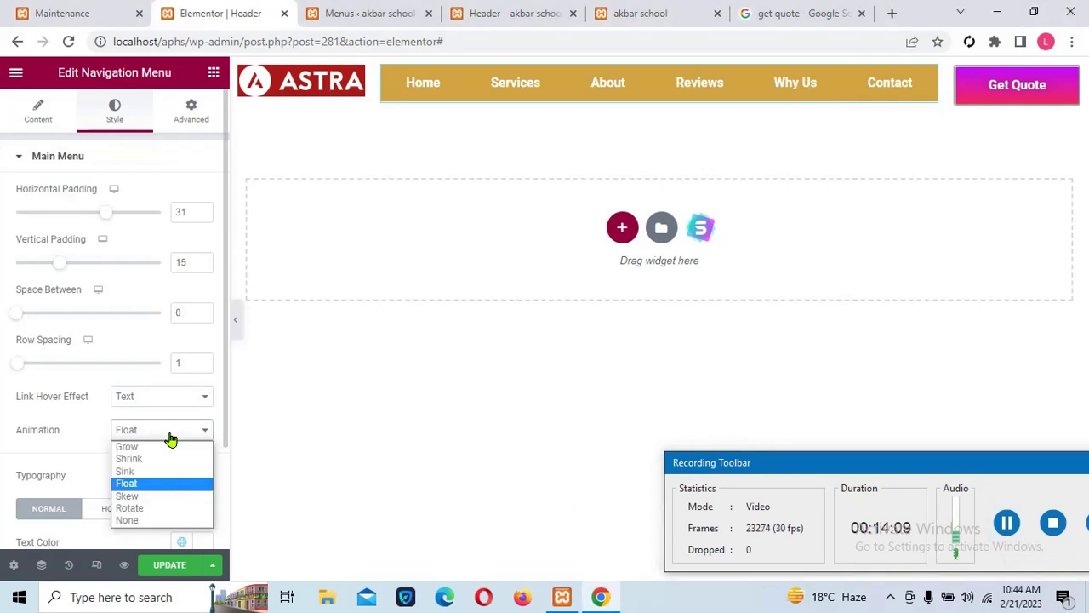
pyautogui.press('Escape')
pyautogui.press('Down')
pyautogui.press('Down')
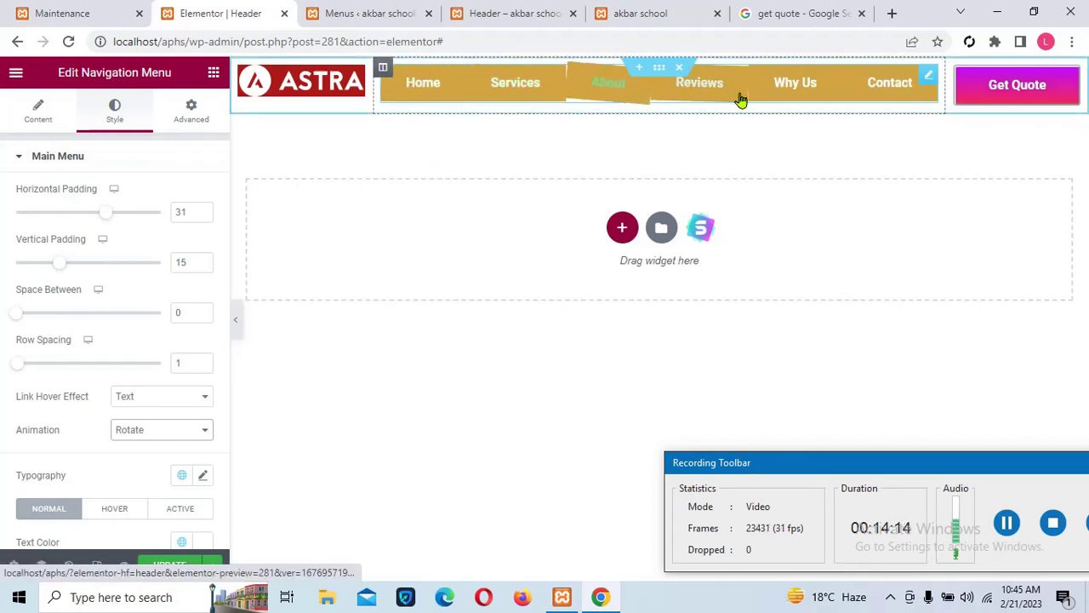
pyautogui.click(145, 429)
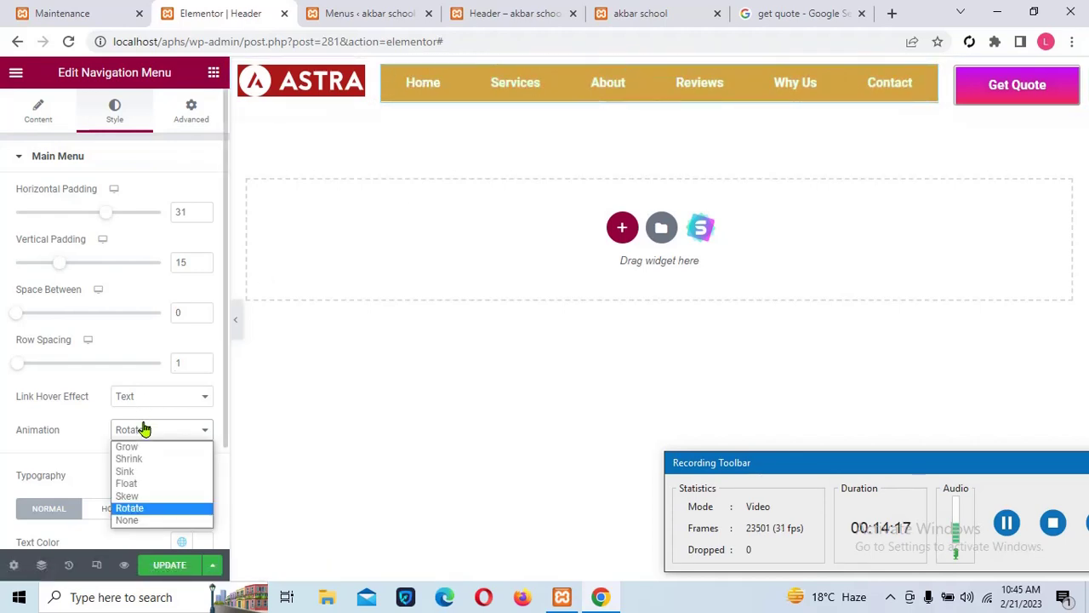
pyautogui.click(128, 496)
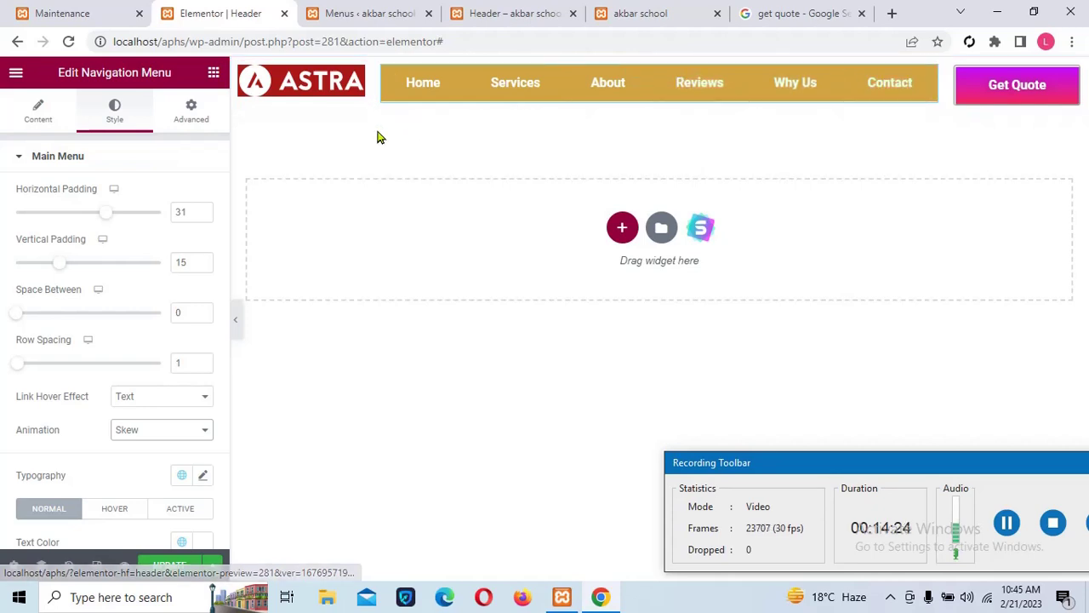
pyautogui.click(150, 434)
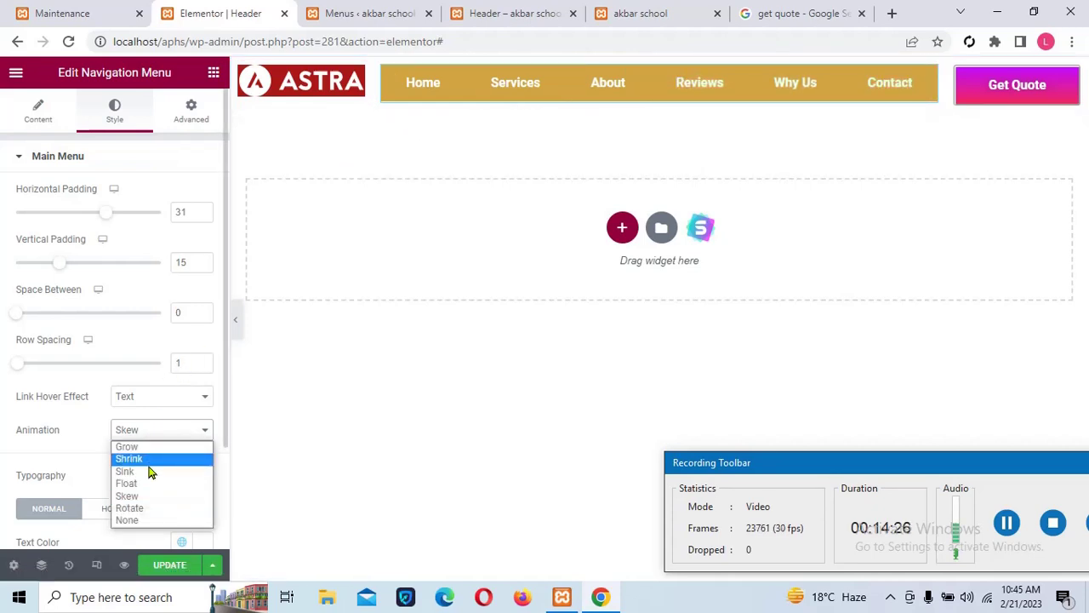
pyautogui.click(136, 448)
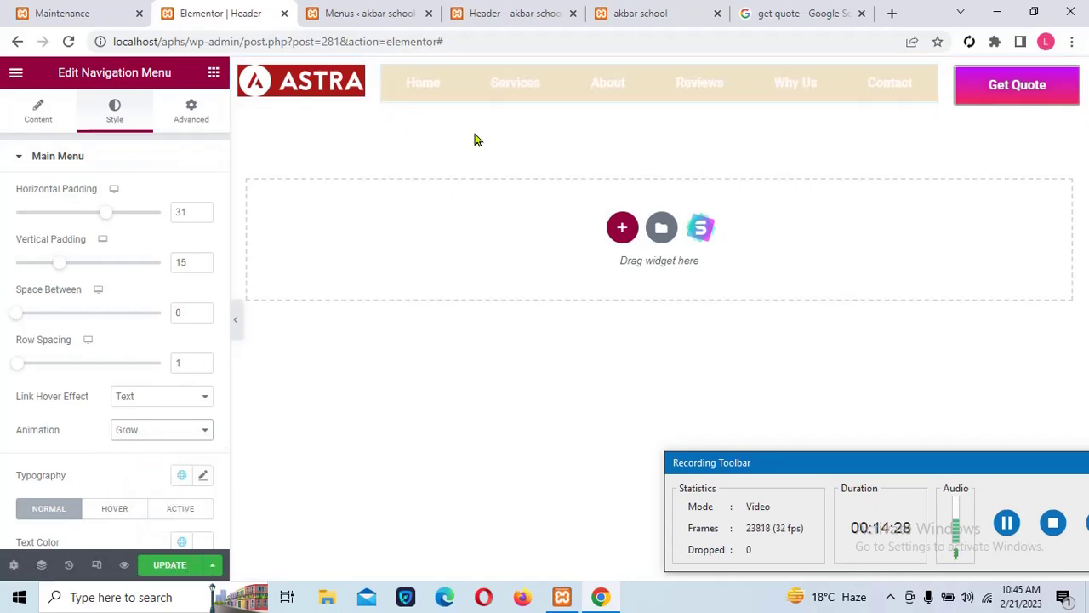
# Try the Sink and Skew hover animations on the navigation menu and return to Sink.
pyautogui.click(165, 432)
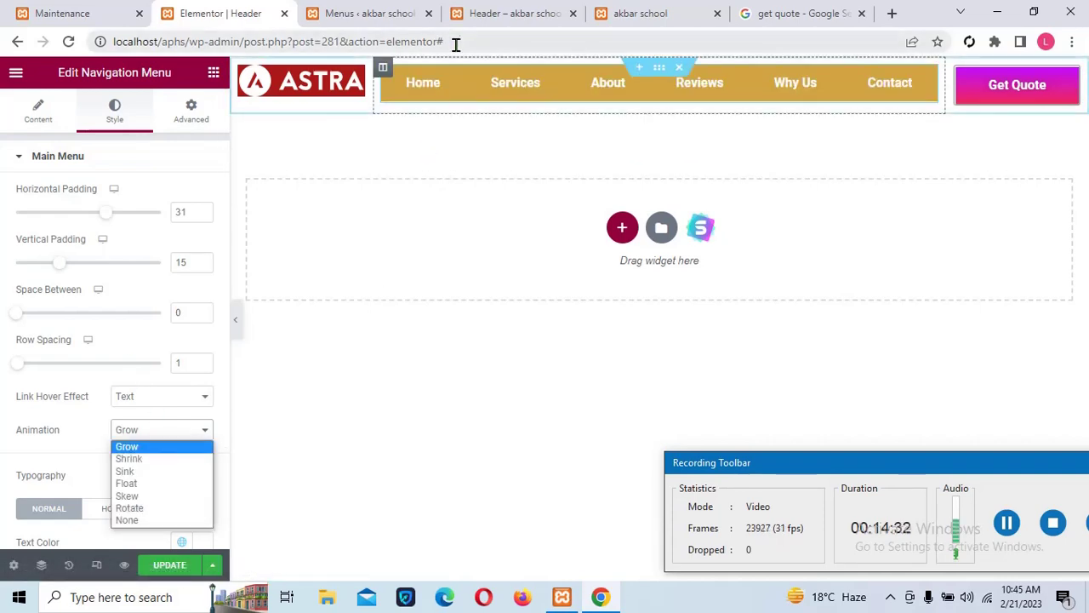
pyautogui.click(142, 475)
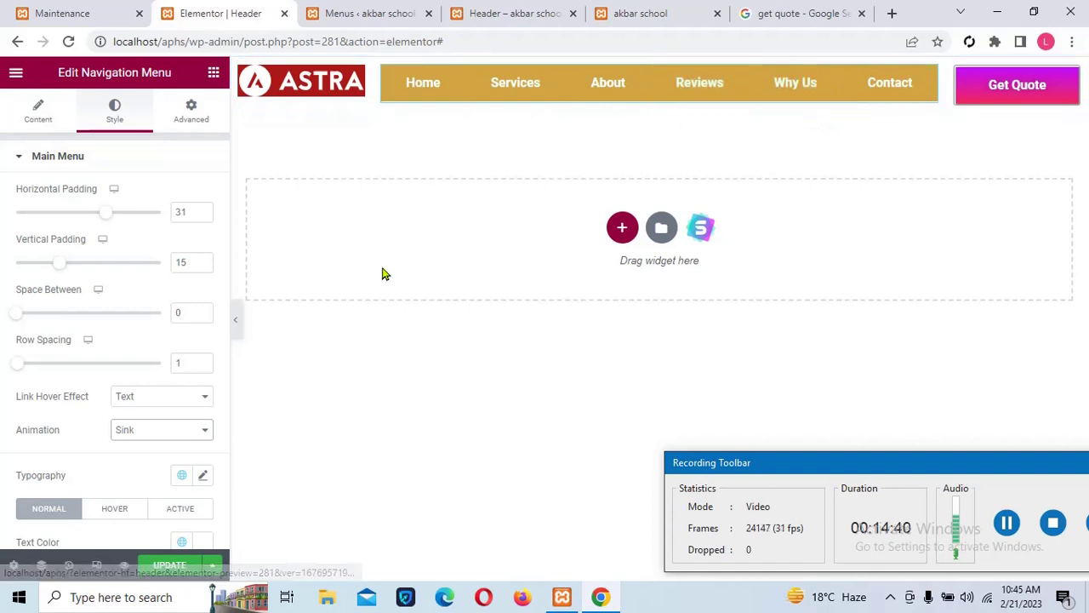
pyautogui.click(136, 434)
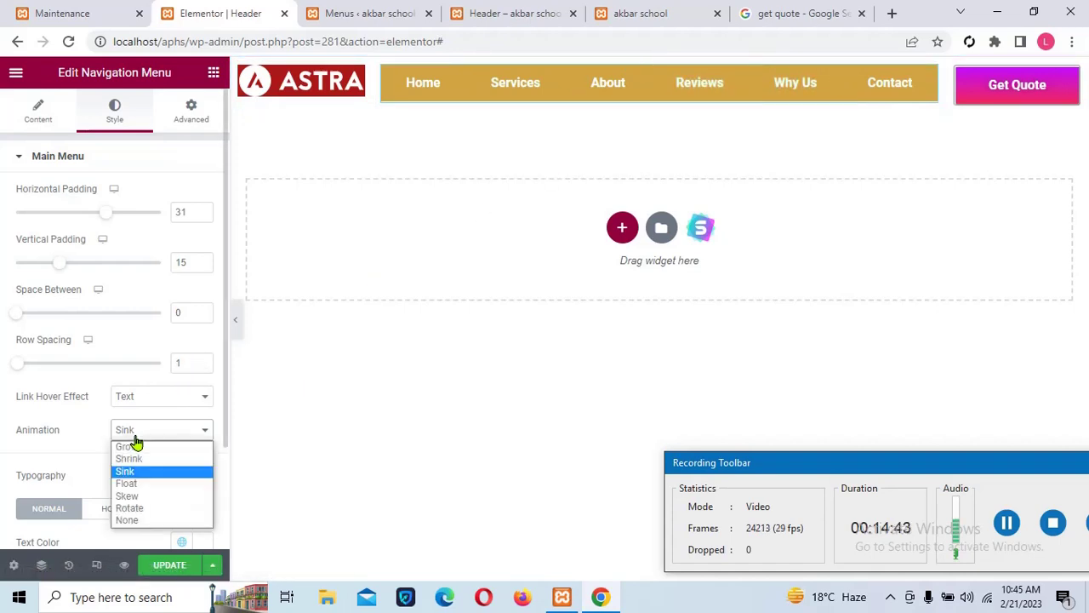
pyautogui.click(154, 497)
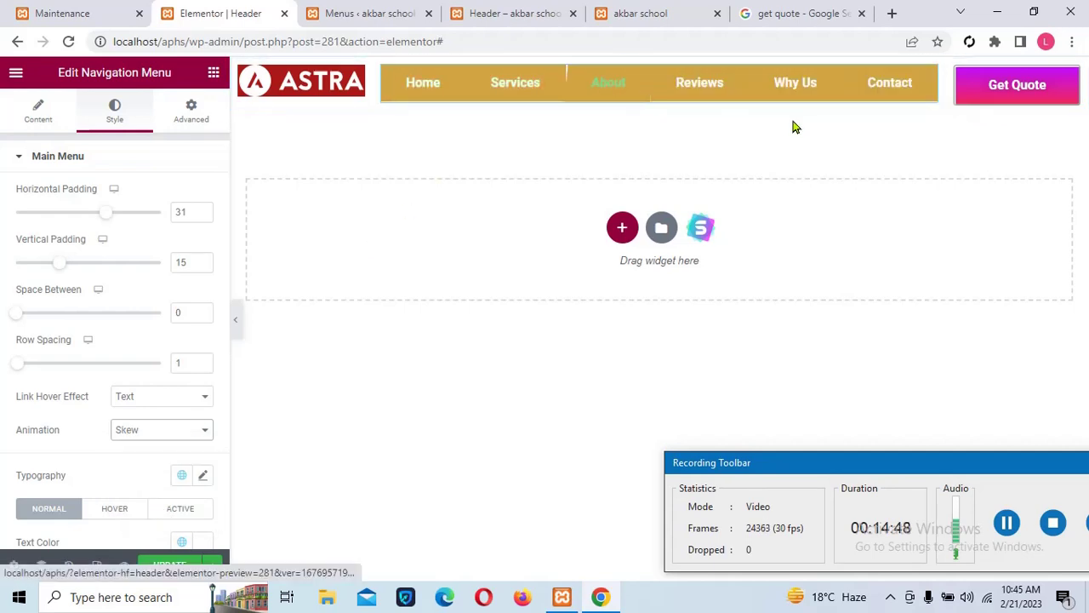
pyautogui.click(141, 435)
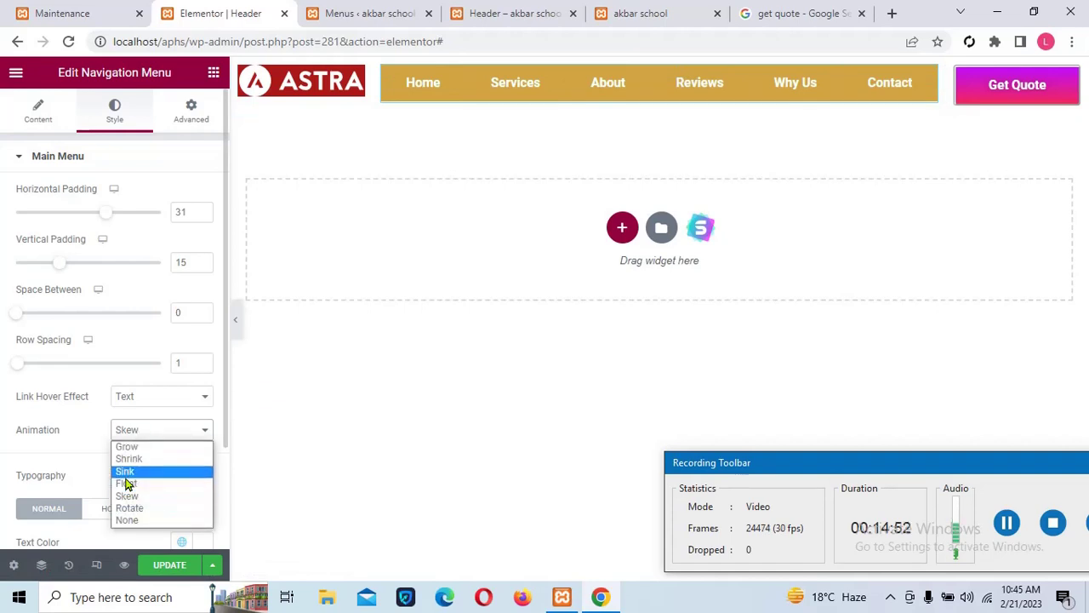
pyautogui.click(126, 471)
# Set the navigation menu's hover animation to Float and update the header template.
pyautogui.click(130, 442)
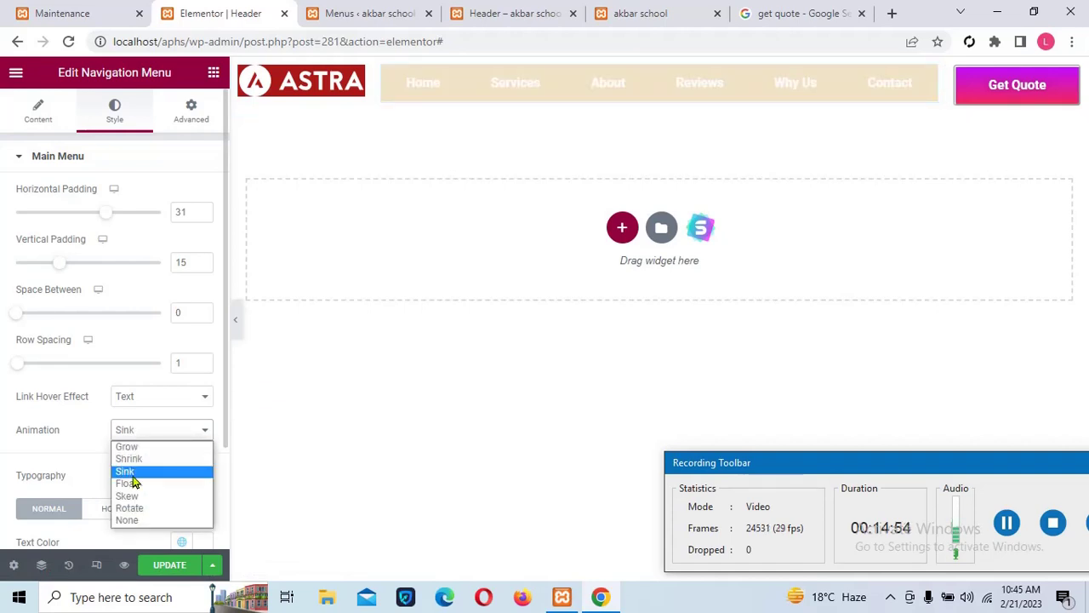
pyautogui.click(135, 485)
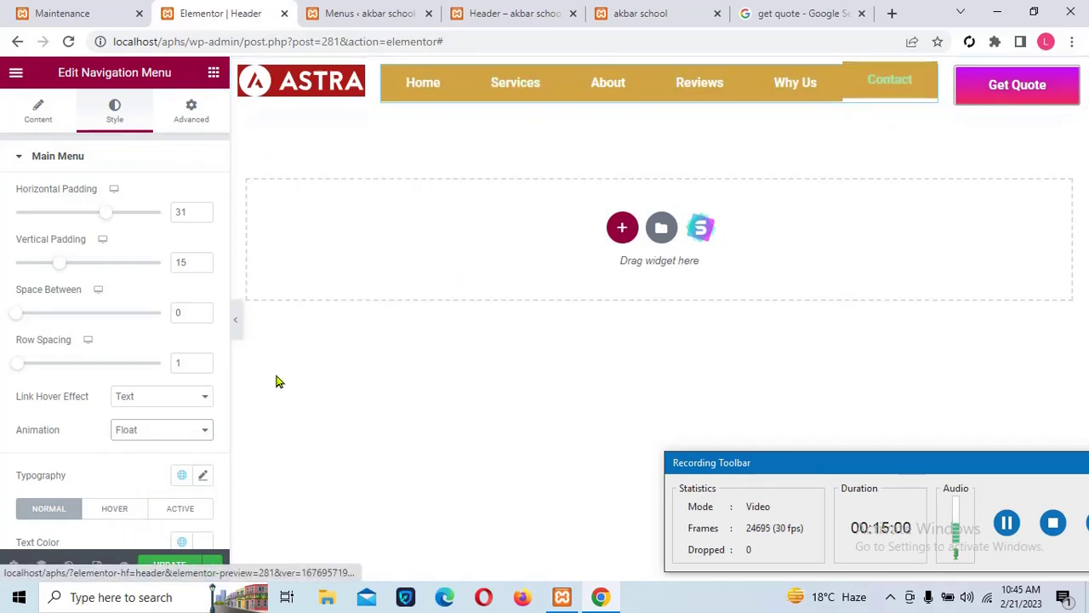
pyautogui.click(160, 567)
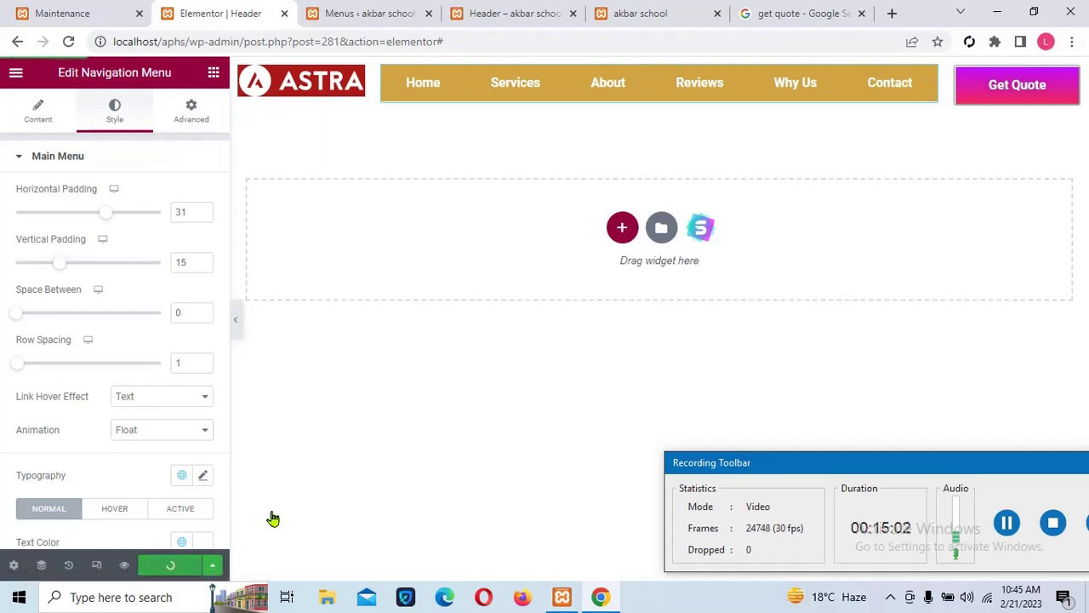
# Return to the header template in the Elementor editor and save its latest changes.
pyautogui.click(1006, 525)
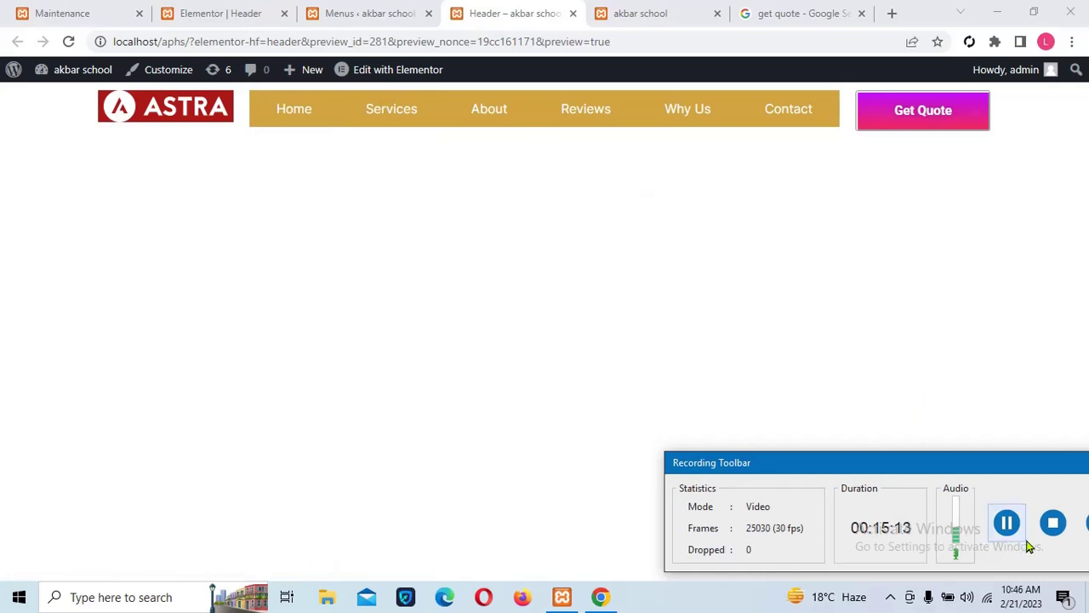
pyautogui.hotkey('ctrl', '2')
pyautogui.scroll(-15, 213, 401)
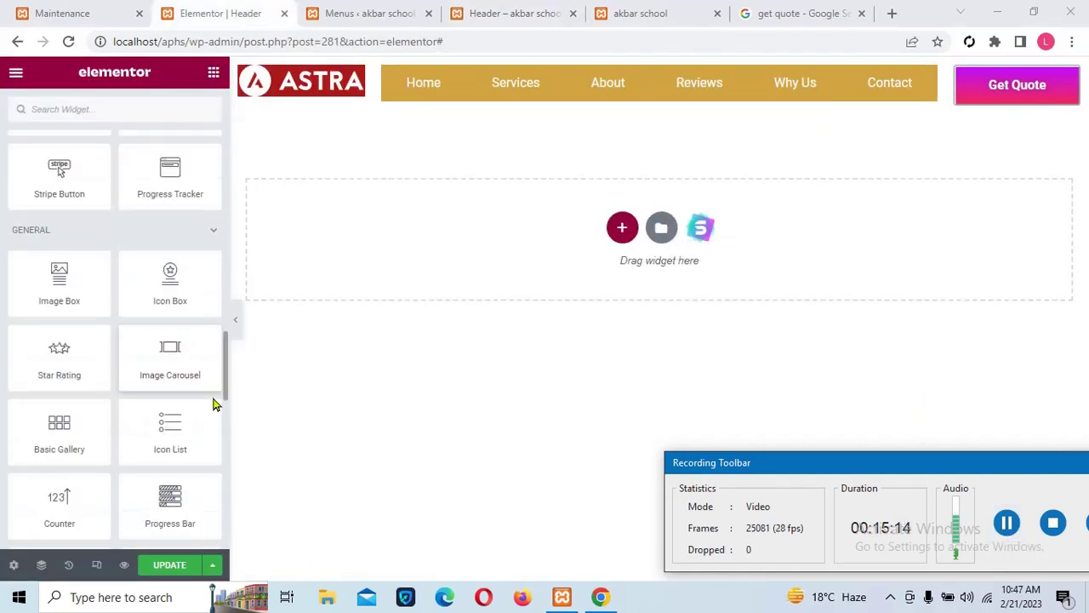
pyautogui.click(174, 566)
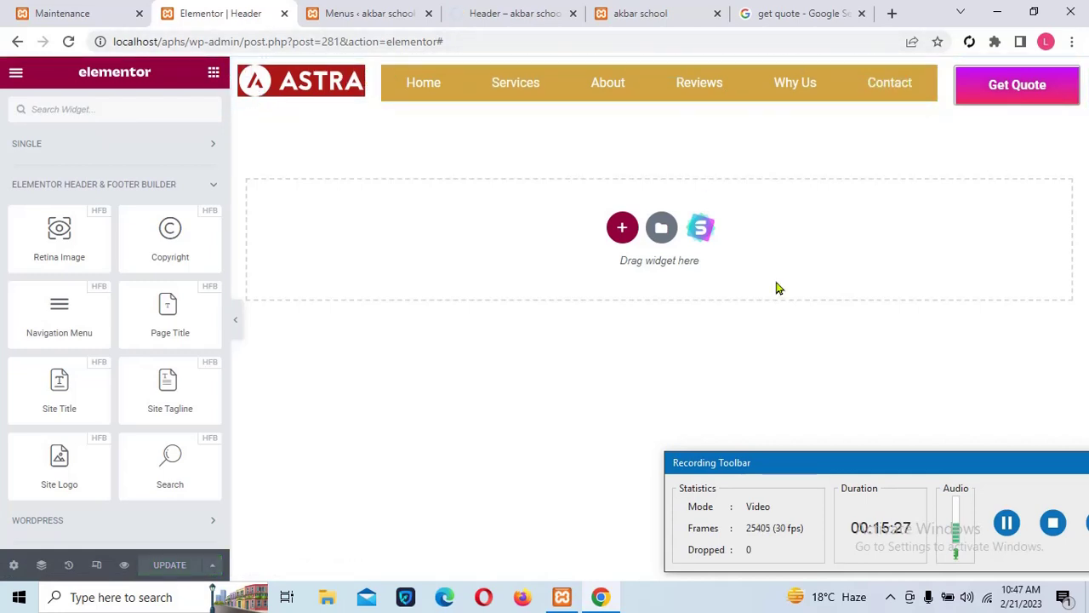
# Check the header preview, reload the site's home page and examine its header and footer.
pyautogui.click(513, 17)
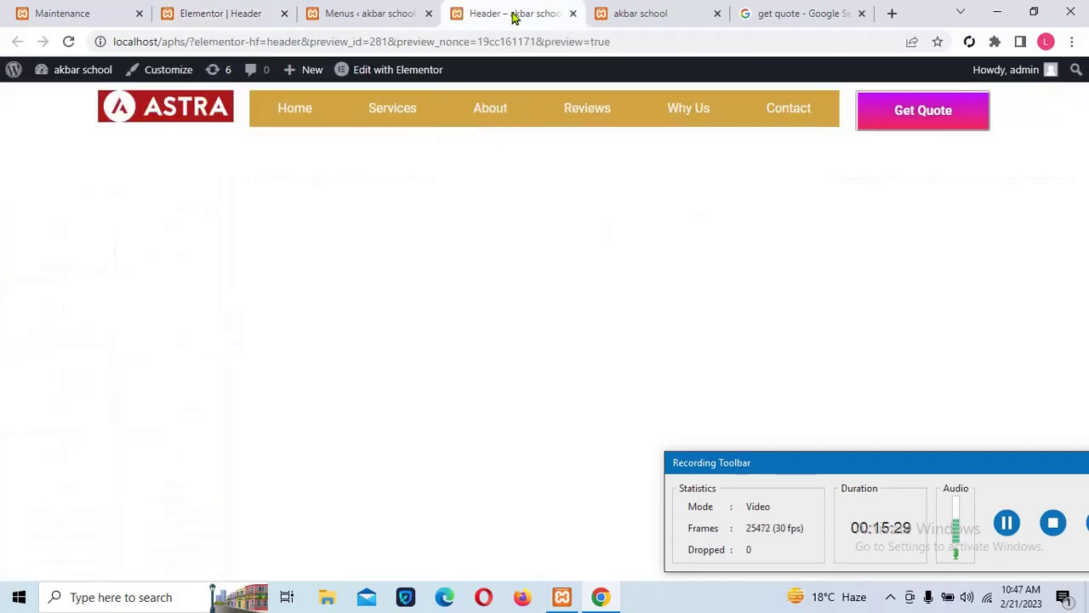
pyautogui.click(666, 16)
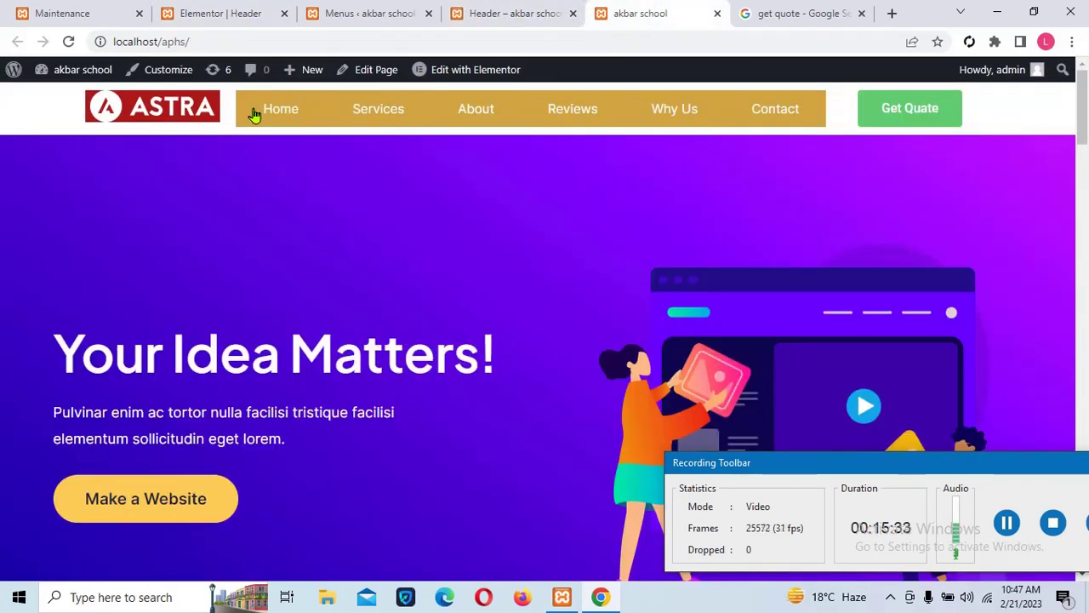
pyautogui.click(68, 44)
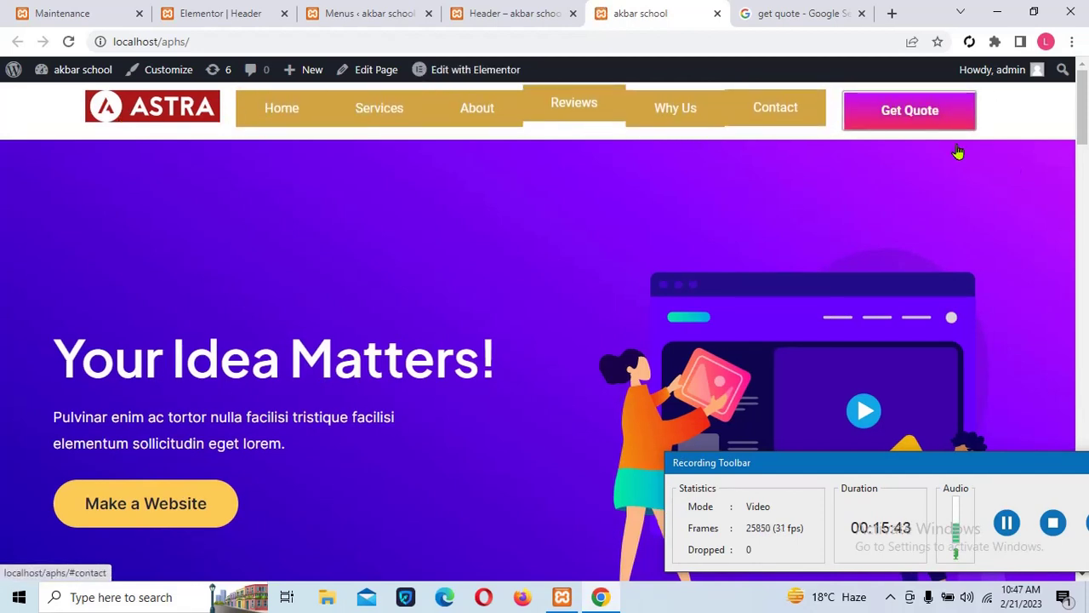
pyautogui.moveTo(1081, 134); pyautogui.dragTo(1082, 576)
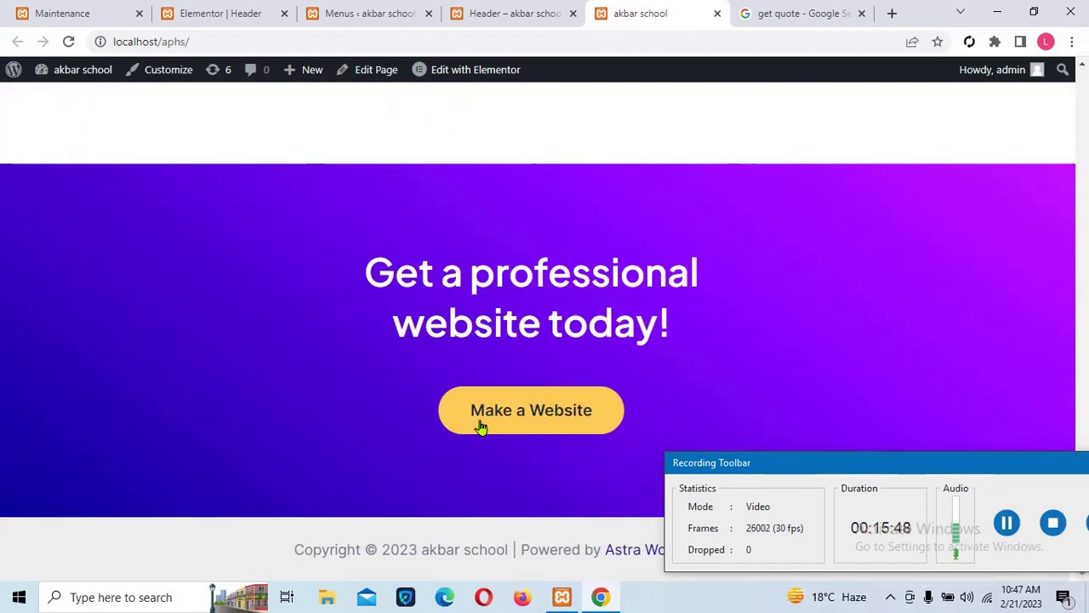
pyautogui.click(1005, 523)
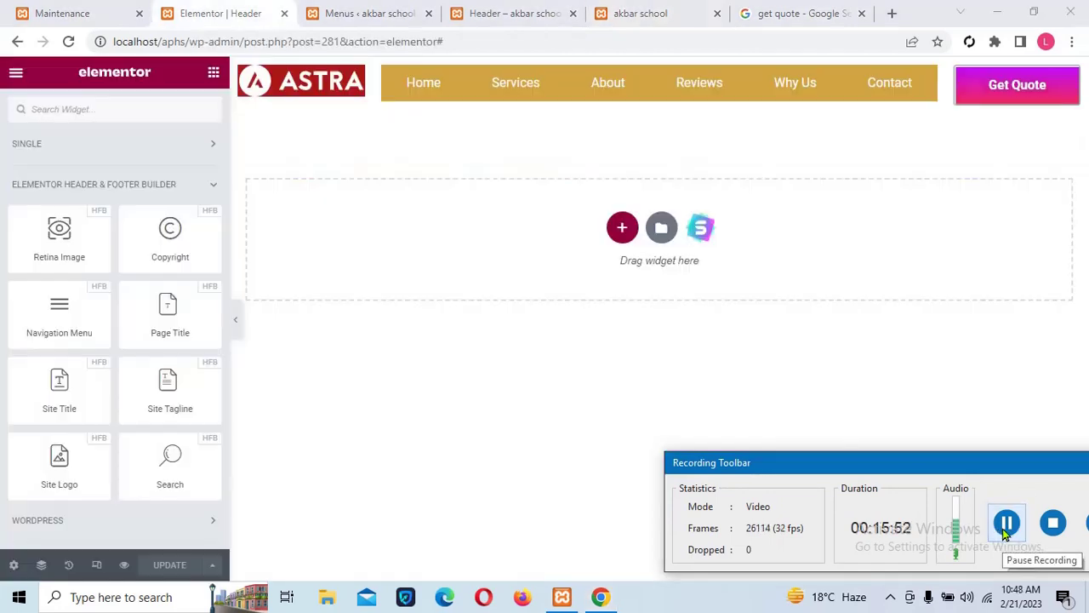
# Look through the template library's Blocks categories and the new section structures, closing both without inserting anything.
pyautogui.click(660, 228)
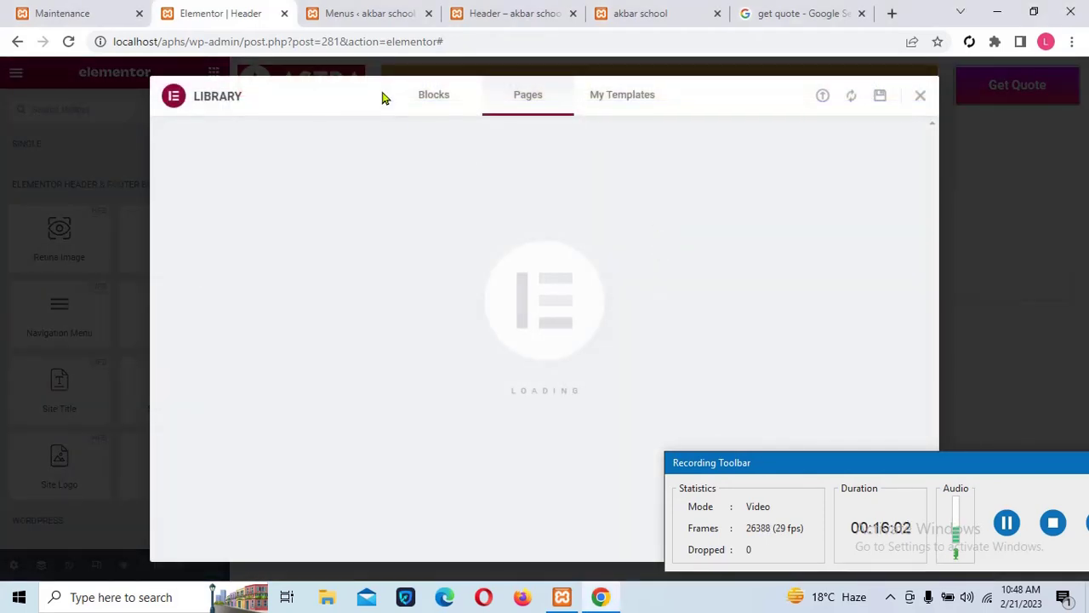
pyautogui.click(431, 98)
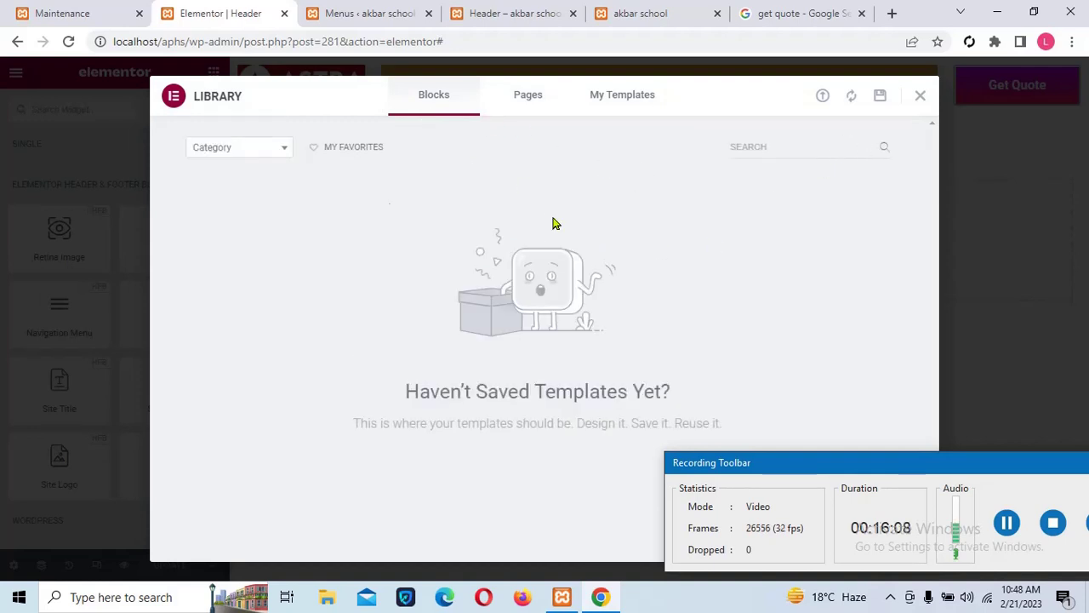
pyautogui.click(256, 156)
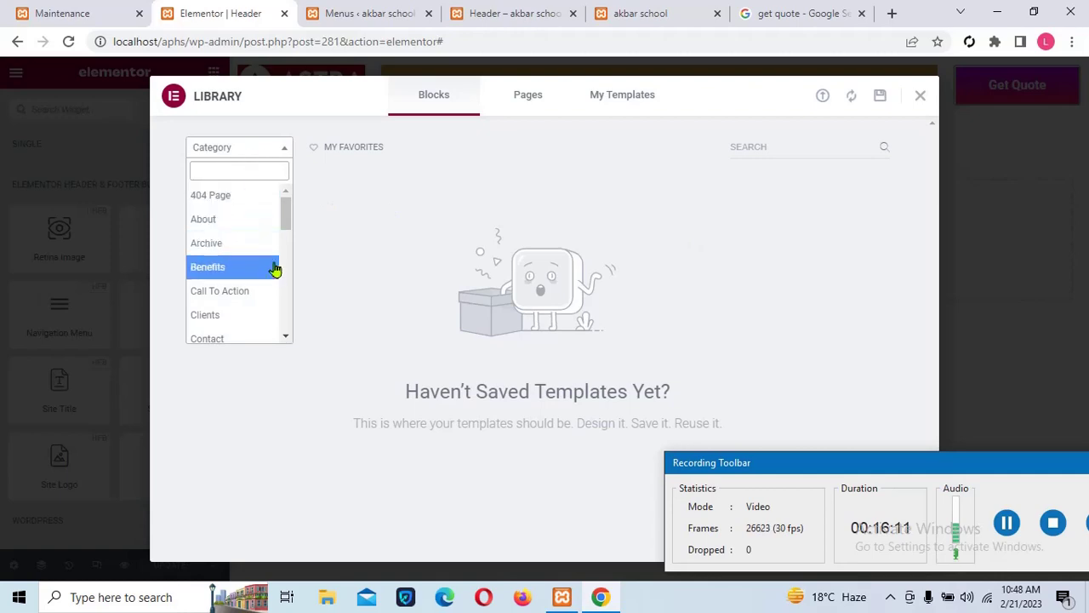
pyautogui.click(299, 226)
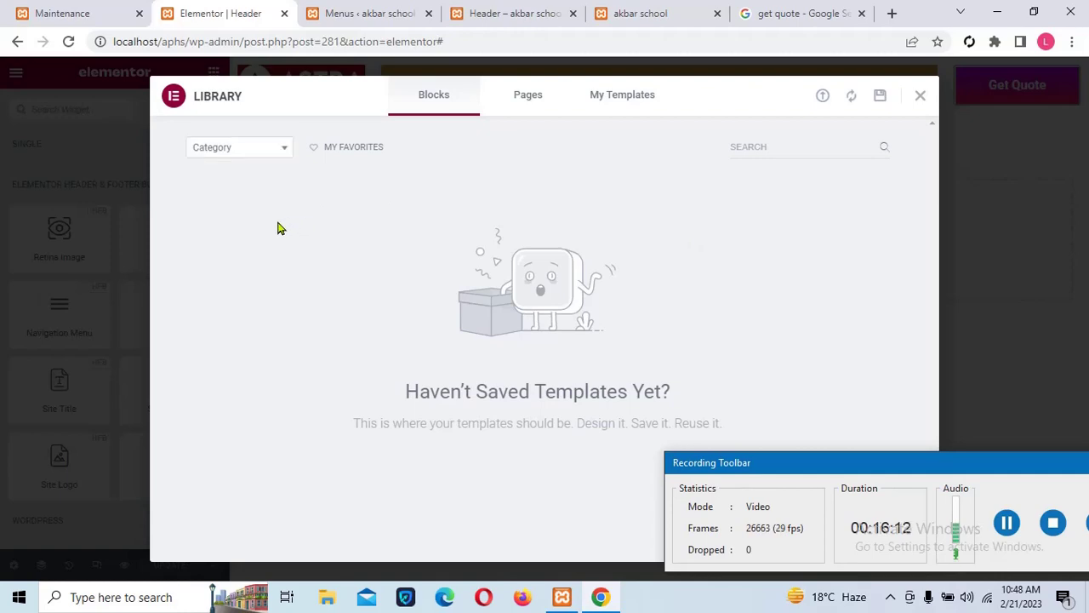
pyautogui.click(921, 94)
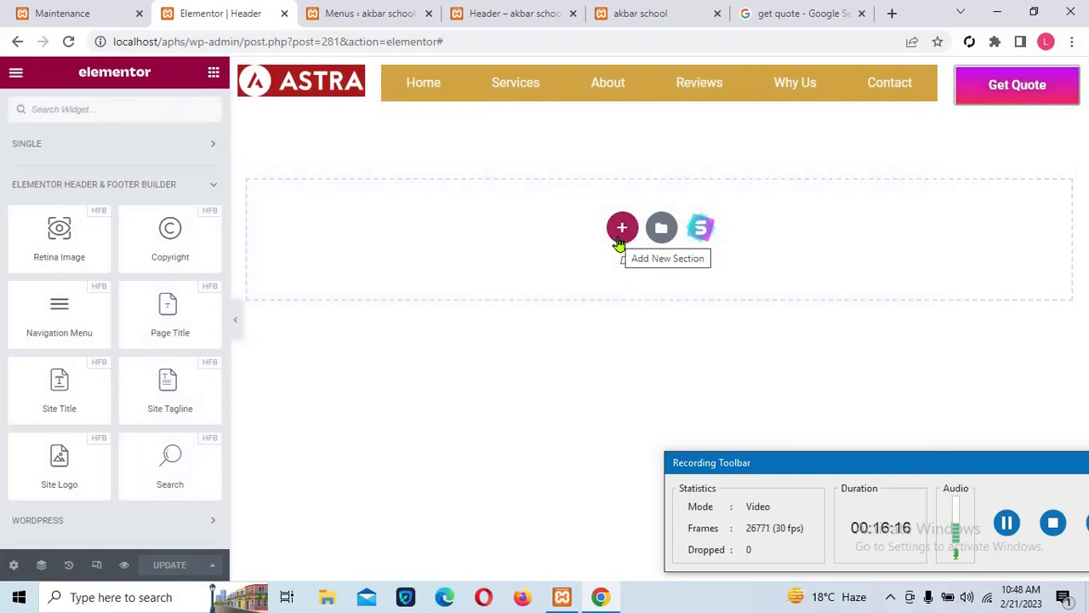
pyautogui.click(620, 242)
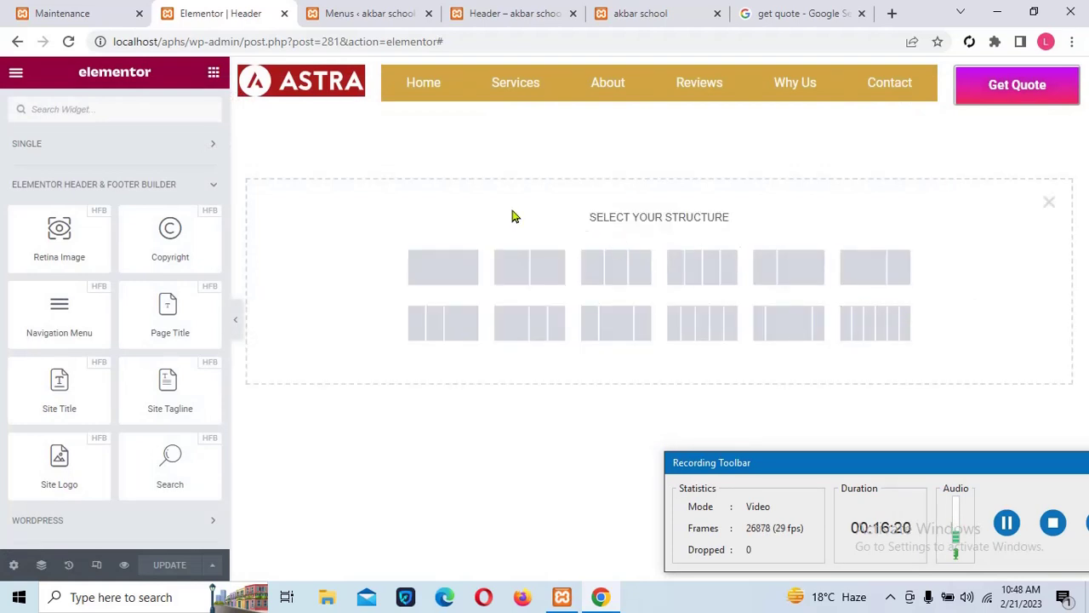
pyautogui.click(1047, 204)
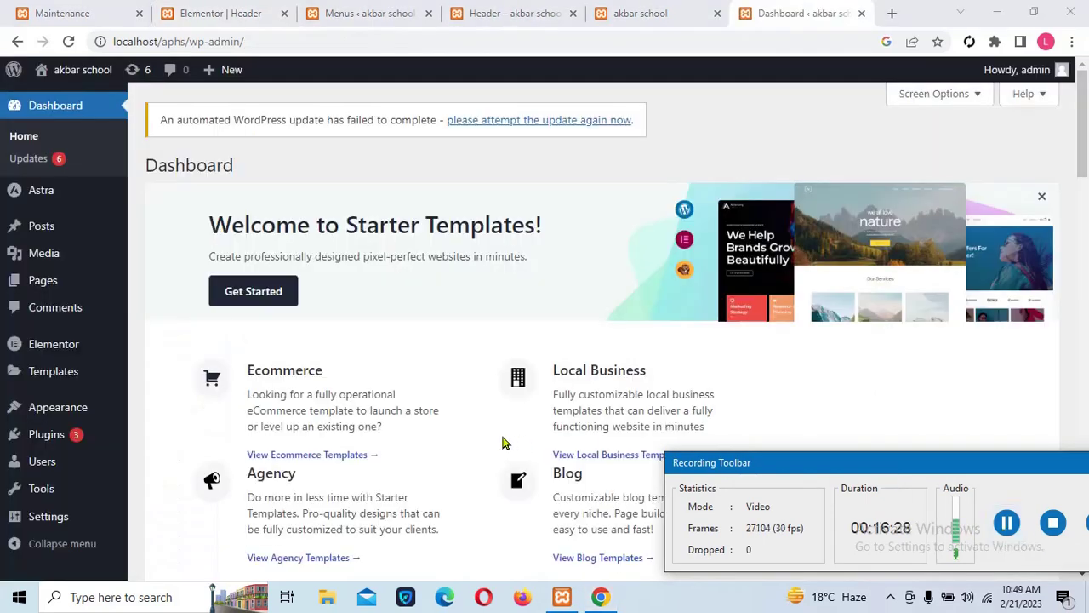
# Add a new template in Elementor Header & Footer Builder and title it "Footer".
pyautogui.moveTo(39, 412)
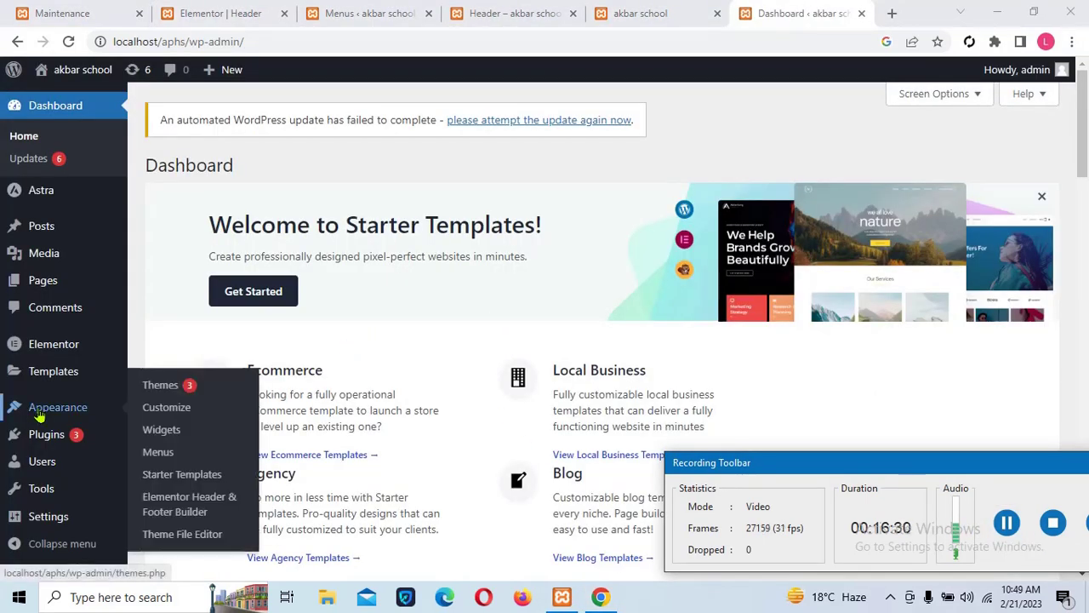
pyautogui.click(176, 509)
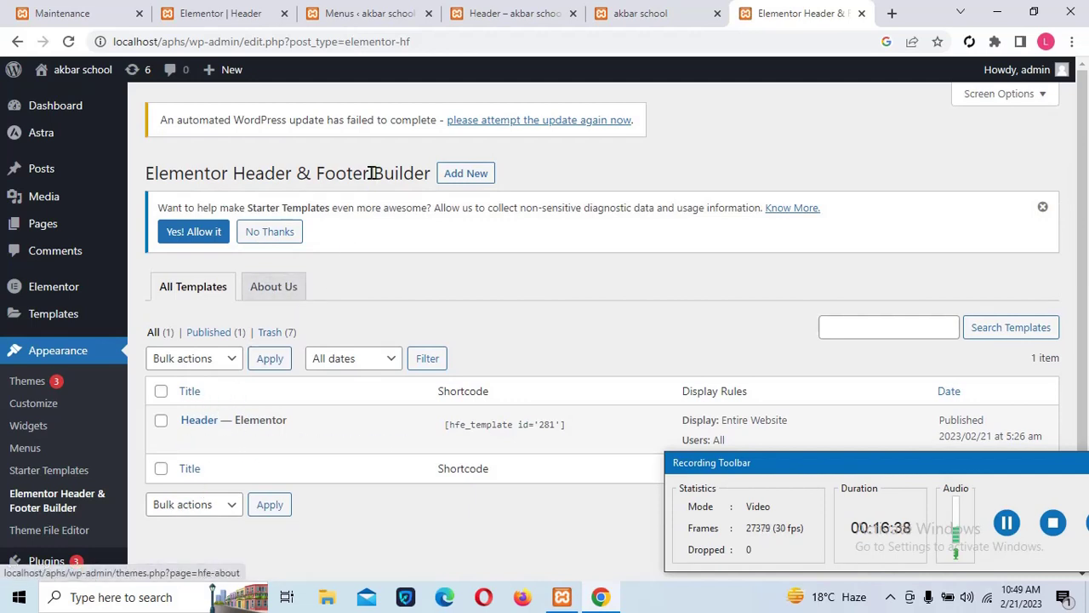
pyautogui.click(460, 181)
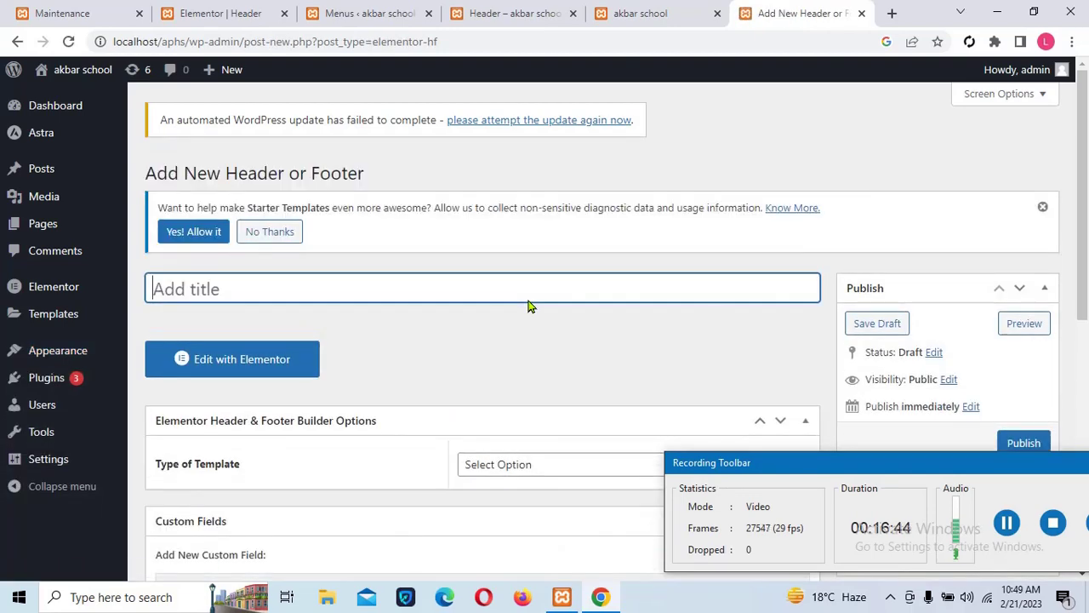
pyautogui.write('Footer')
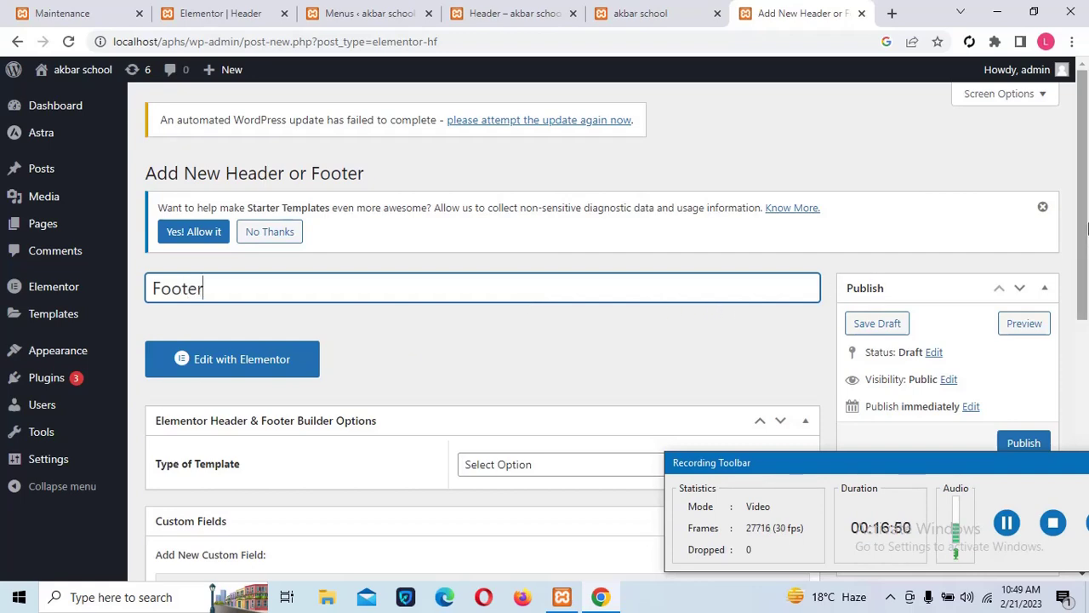
# Set the template type to Footer and display it on the Entire Website.
pyautogui.moveTo(1082, 236); pyautogui.dragTo(1086, 320)
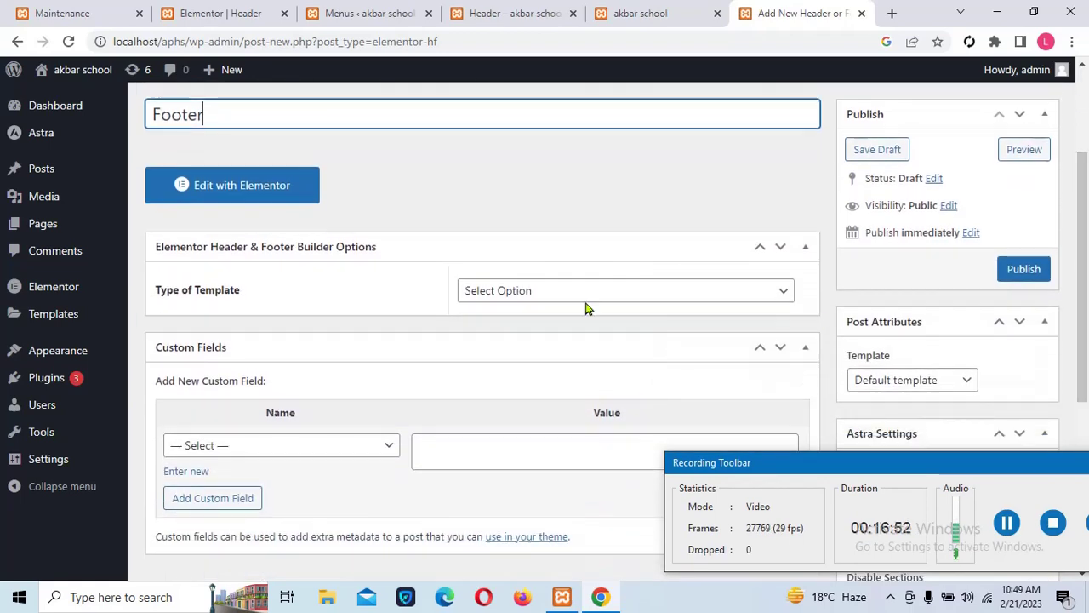
pyautogui.click(538, 297)
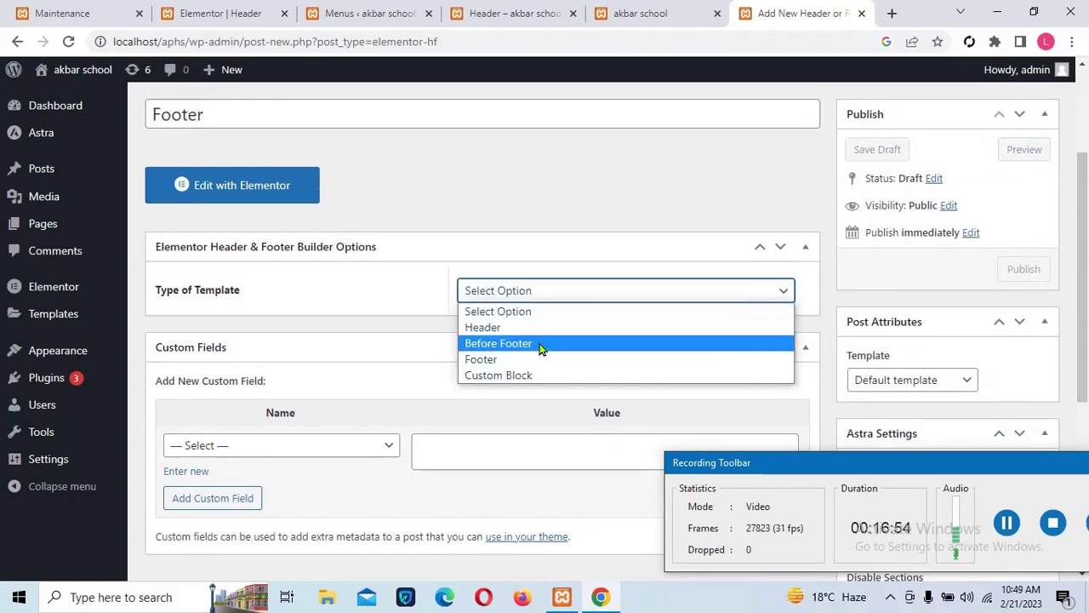
pyautogui.click(509, 366)
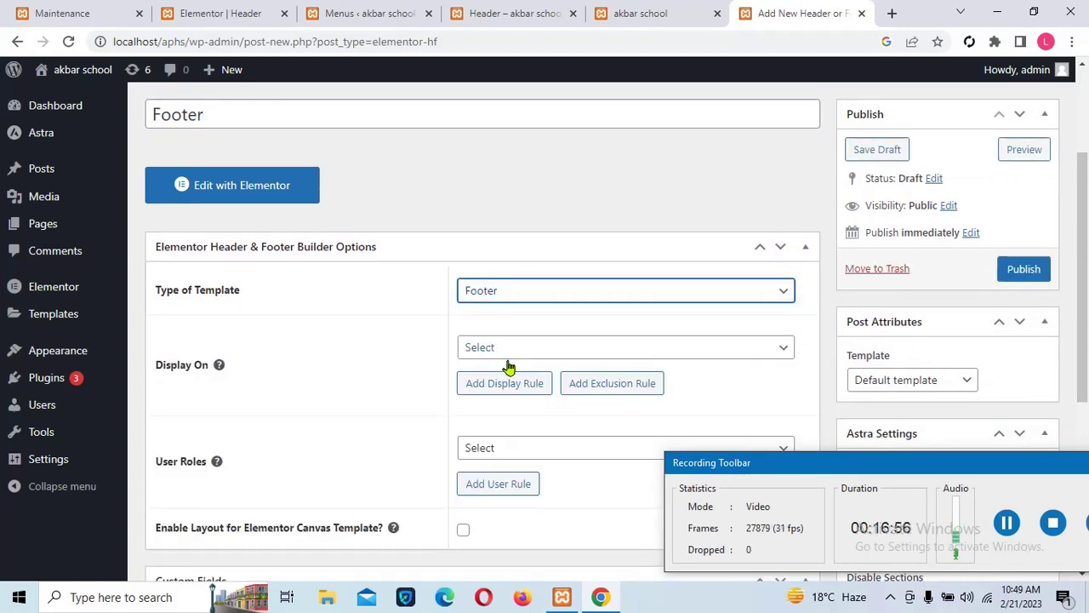
pyautogui.click(518, 349)
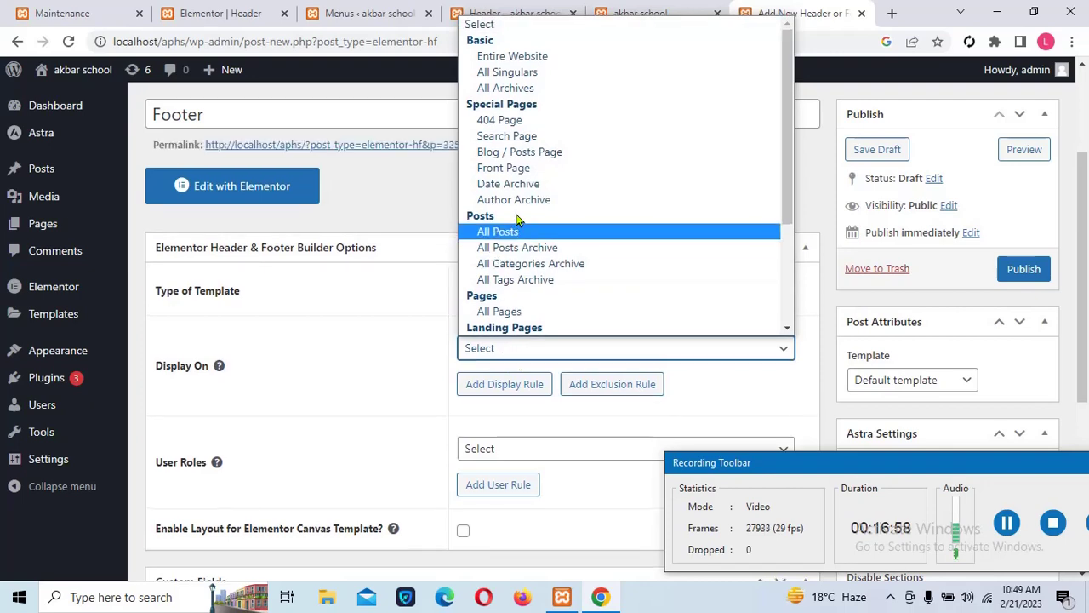
pyautogui.click(526, 58)
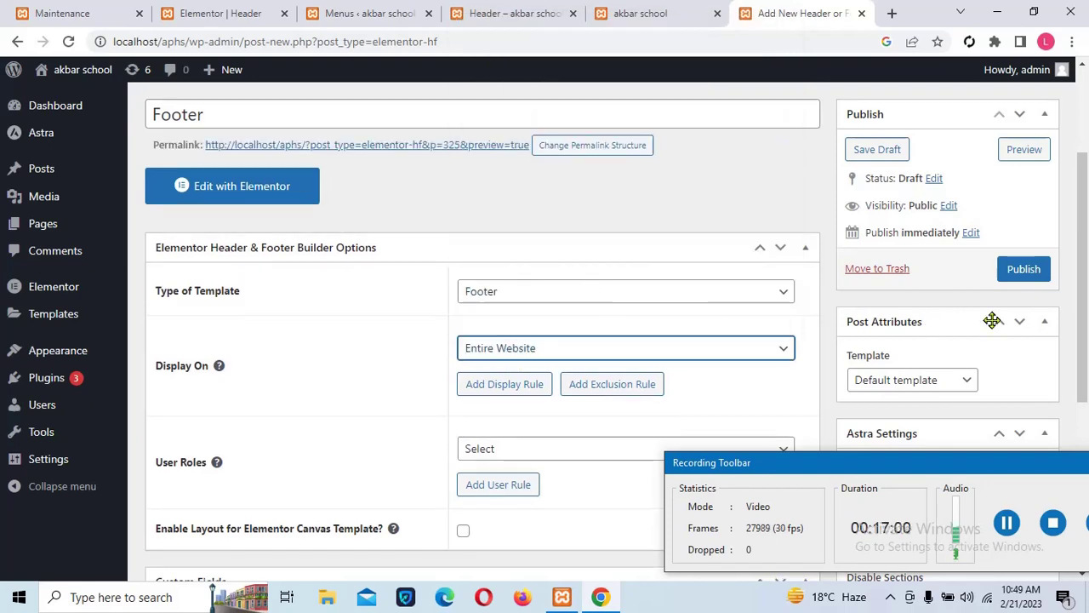
# Set the footer template's user roles to All and publish the template.
pyautogui.moveTo(1085, 326); pyautogui.dragTo(1085, 418)
pyautogui.click(531, 256)
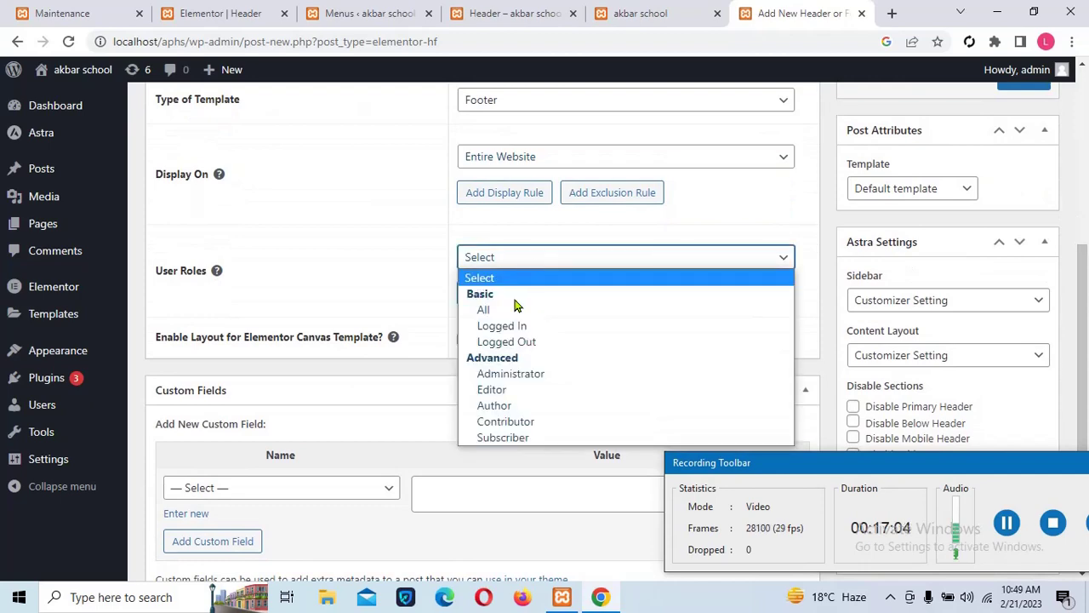
pyautogui.click(491, 311)
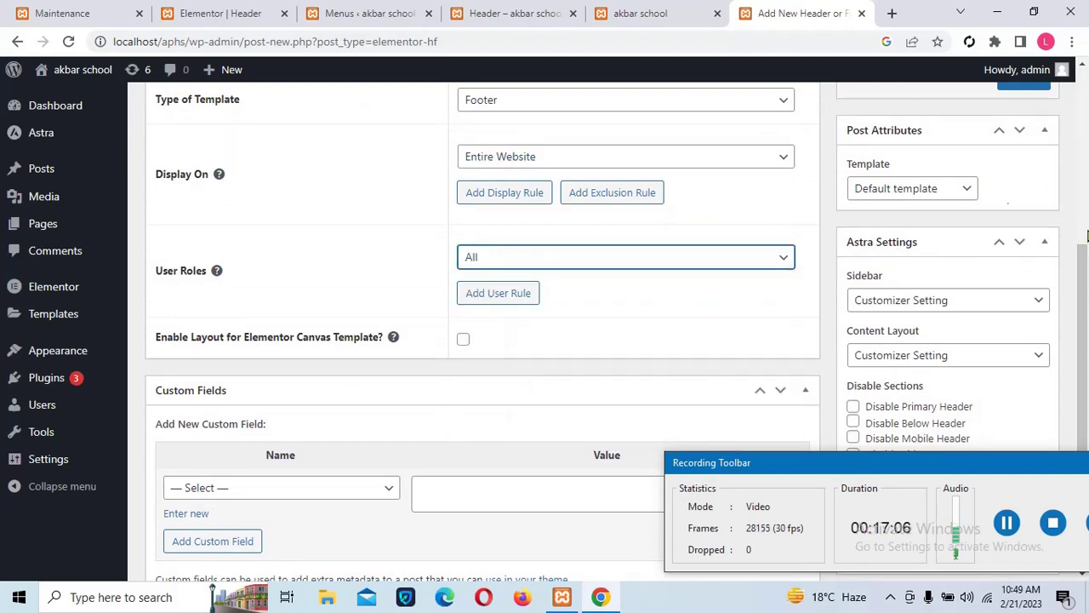
pyautogui.moveTo(1086, 236); pyautogui.dragTo(1086, 176)
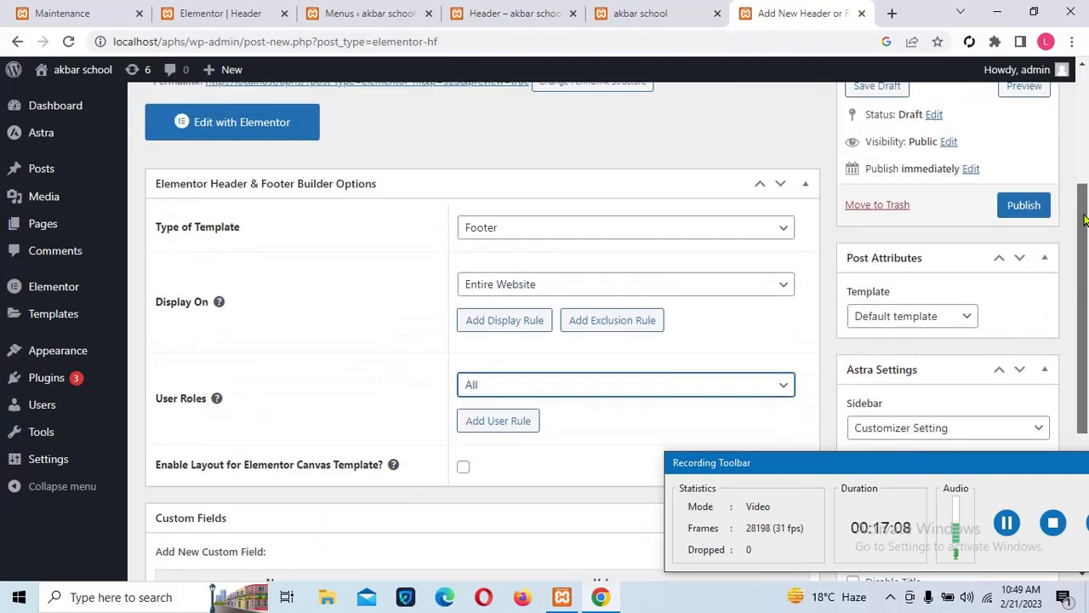
pyautogui.click(1017, 205)
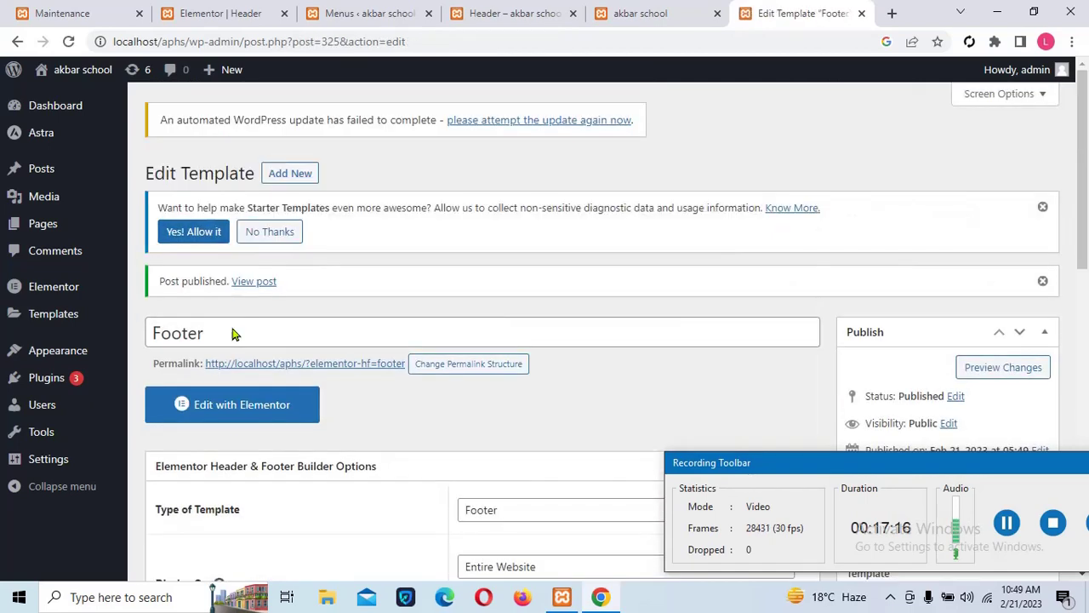
# Open the footer template for editing with Elementor and insert a section with three equal columns.
pyautogui.click(244, 426)
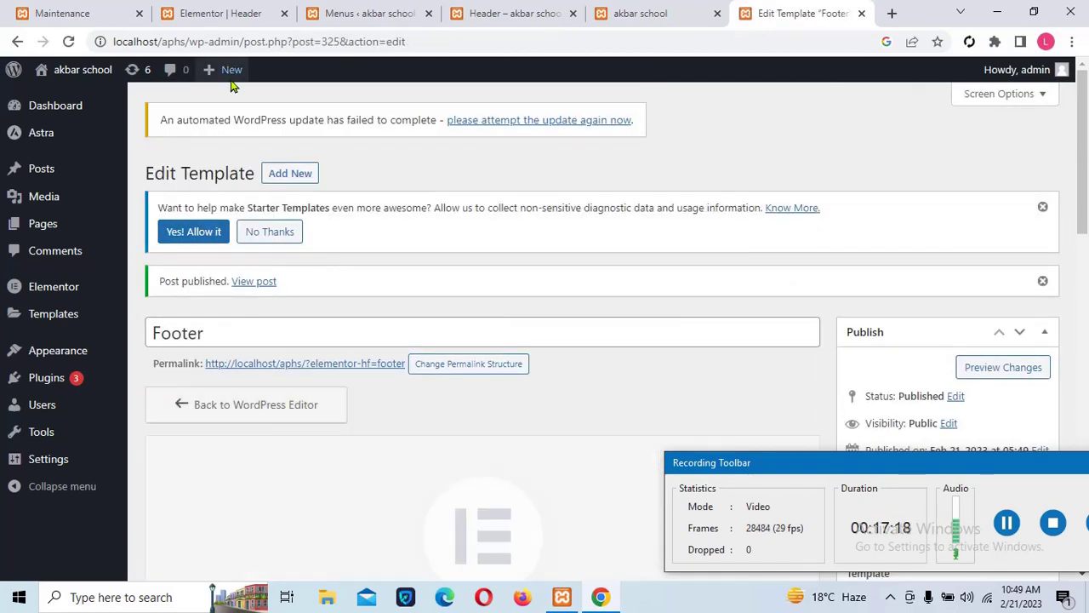
pyautogui.moveTo(231, 79)
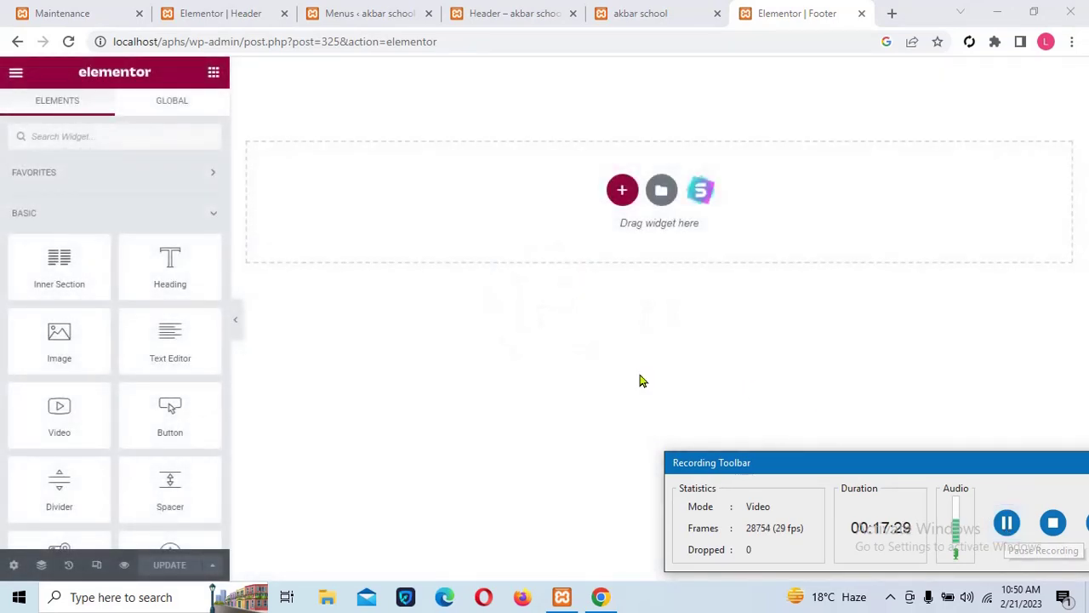
pyautogui.click(621, 192)
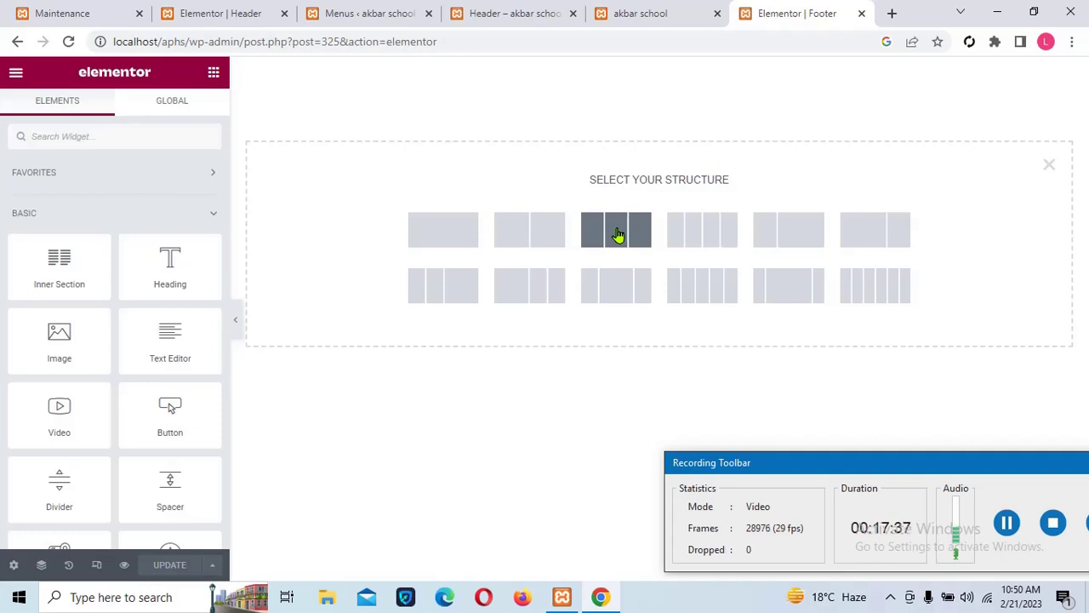
pyautogui.click(618, 235)
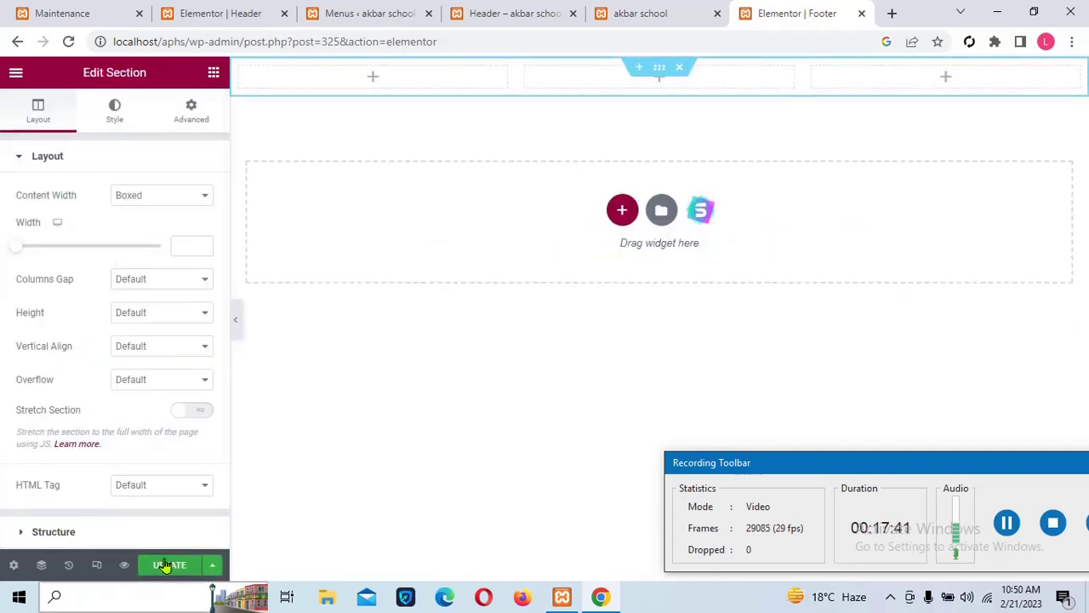
# Change the section's column structure to 25, 25, 50 and save the footer template.
pyautogui.click(22, 536)
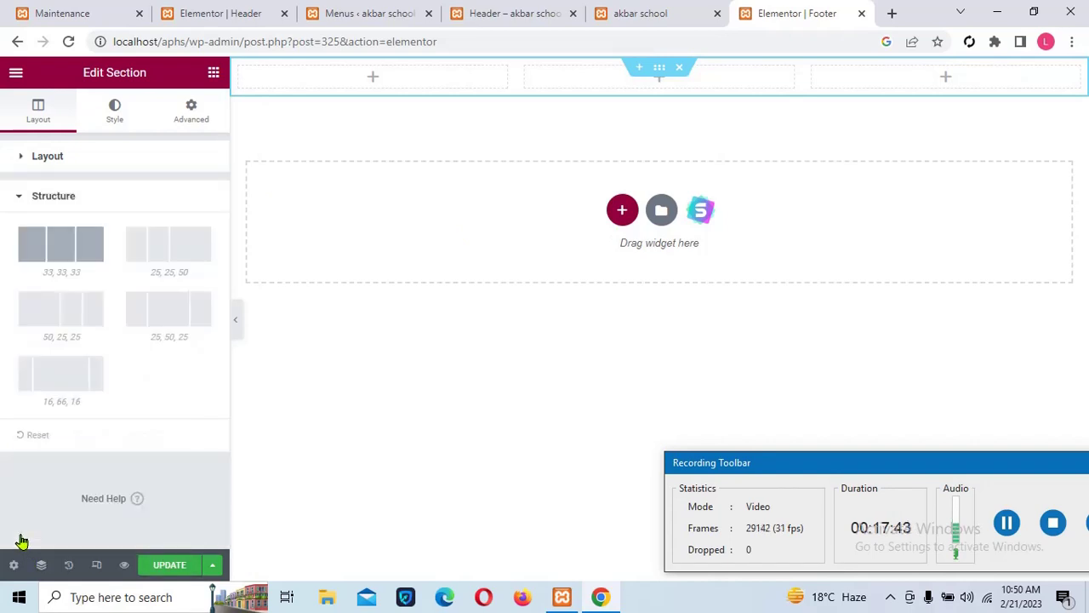
pyautogui.click(186, 259)
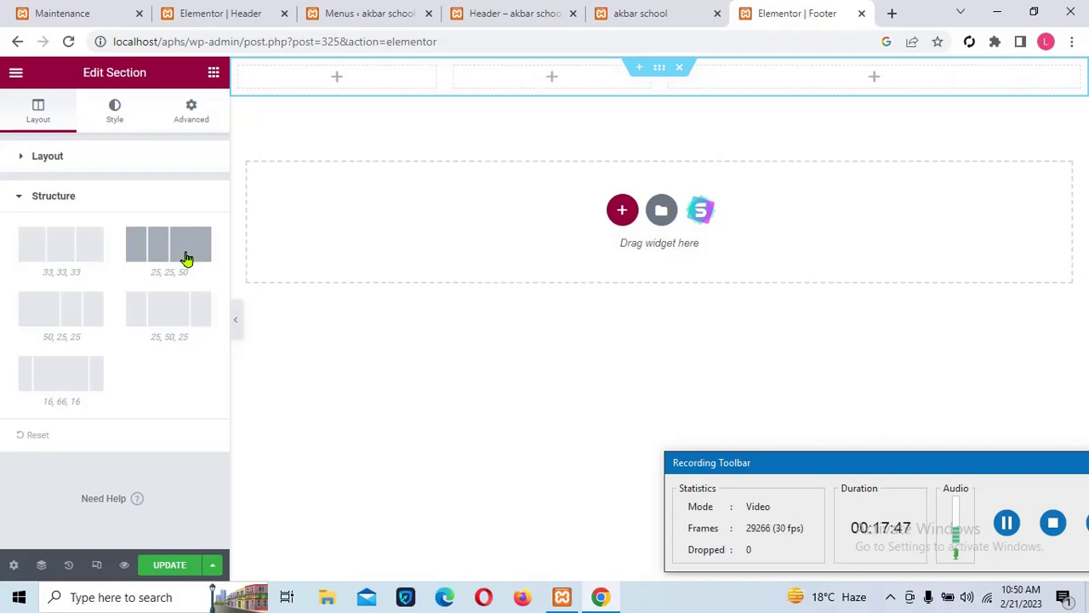
pyautogui.click(174, 567)
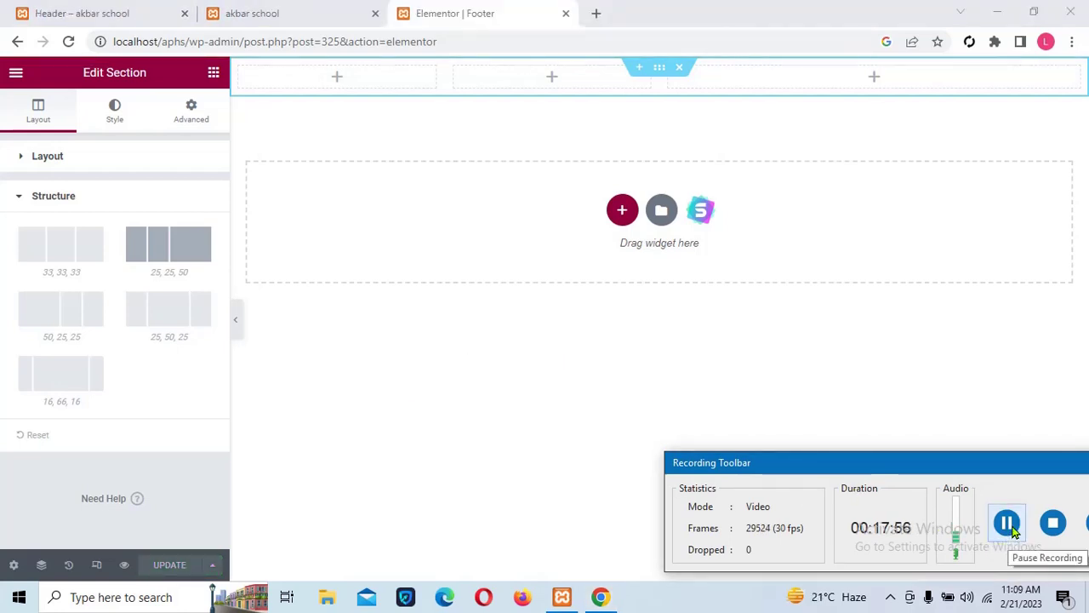
# Add a Heading widget to the section's first column, title it "About Us" and append a line break to the title.
pyautogui.click(337, 83)
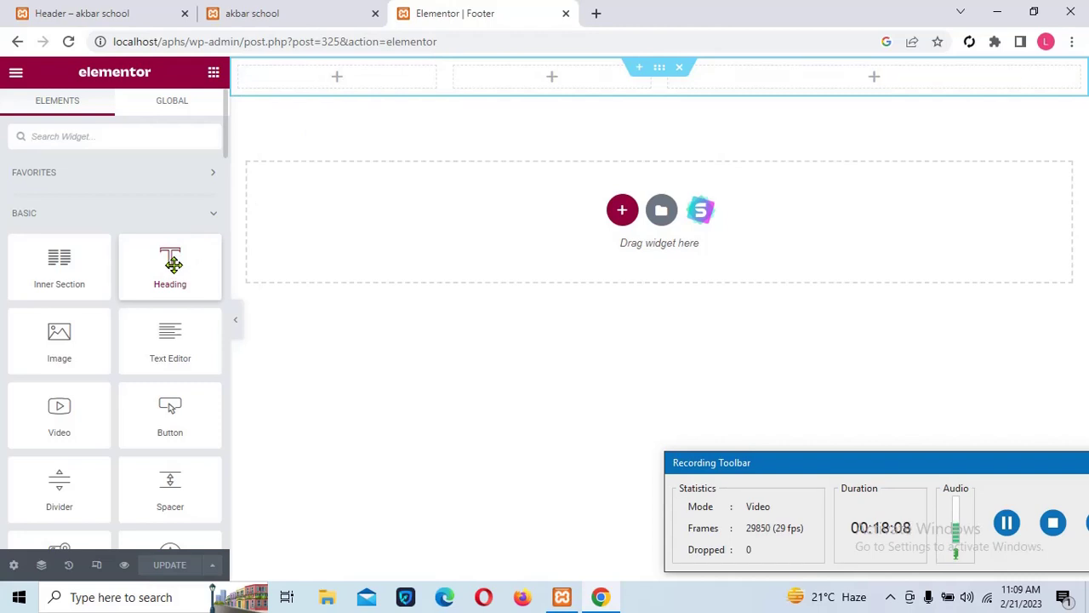
pyautogui.moveTo(170, 268); pyautogui.dragTo(328, 92)
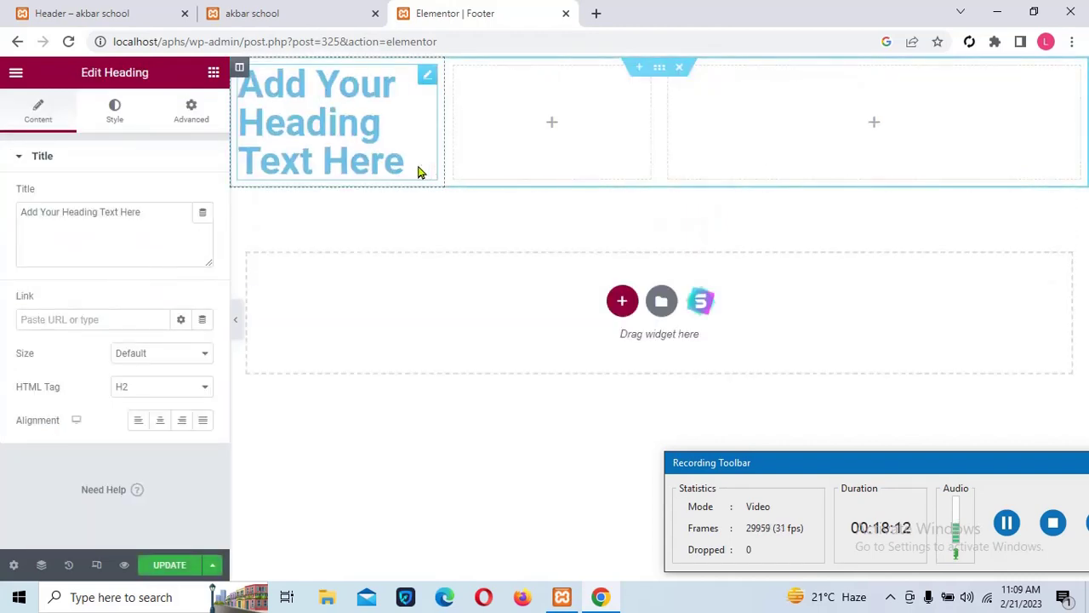
pyautogui.click(167, 225)
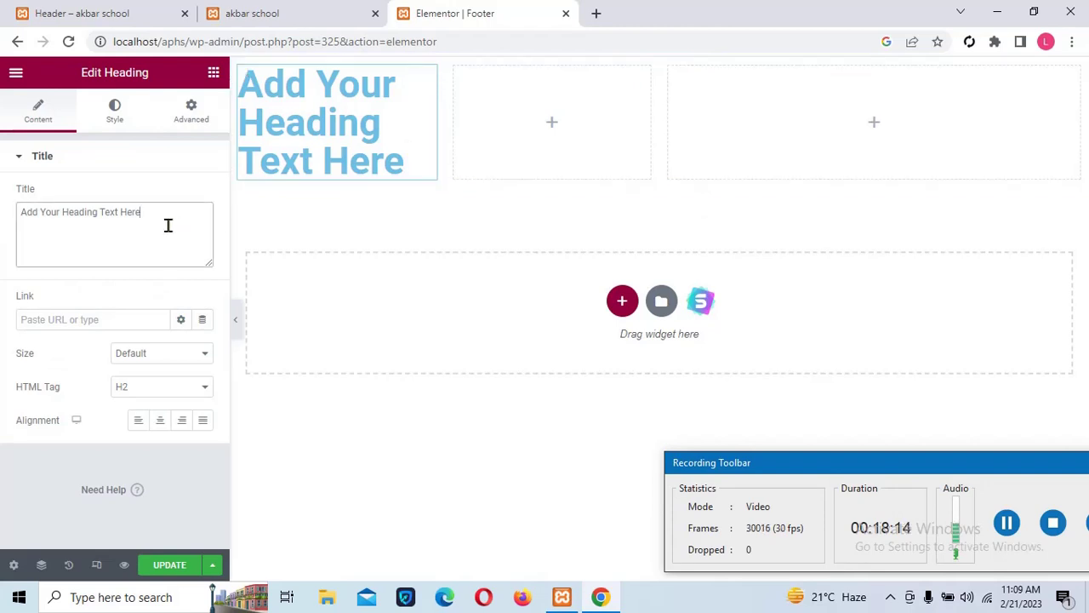
pyautogui.press('BackSpace')
pyautogui.press('BackSpace')
pyautogui.press('BackSpace')
pyautogui.press('BackSpace')
pyautogui.press('BackSpace')
pyautogui.press('BackSpace')
pyautogui.press('BackSpace')
pyautogui.press('BackSpace')
pyautogui.press('BackSpace')
pyautogui.press('BackSpace')
pyautogui.press('BackSpace')
pyautogui.press('BackSpace')
pyautogui.press('BackSpace')
pyautogui.press('BackSpace')
pyautogui.press('BackSpace')
pyautogui.press('BackSpace')
pyautogui.press('BackSpace')
pyautogui.press('BackSpace')
pyautogui.press('BackSpace')
pyautogui.press('BackSpace')
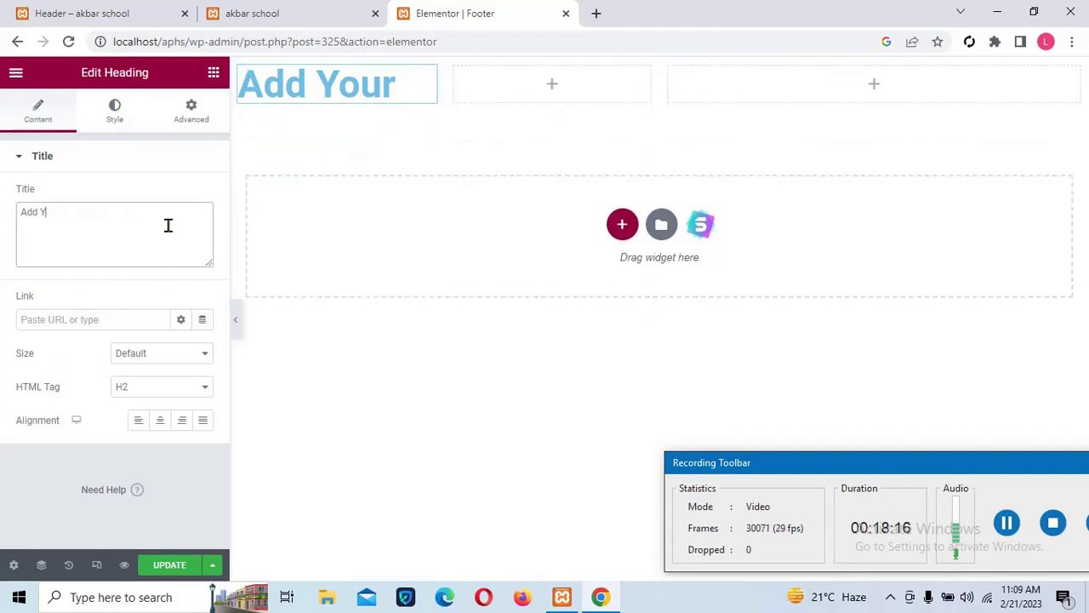
pyautogui.write('Ab')
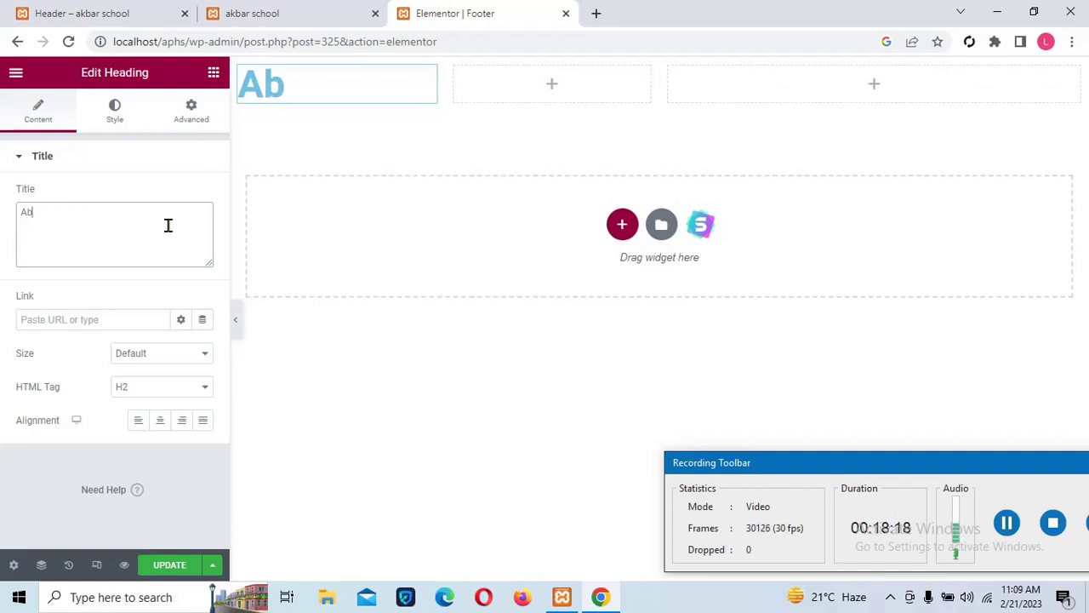
pyautogui.write('oyt')
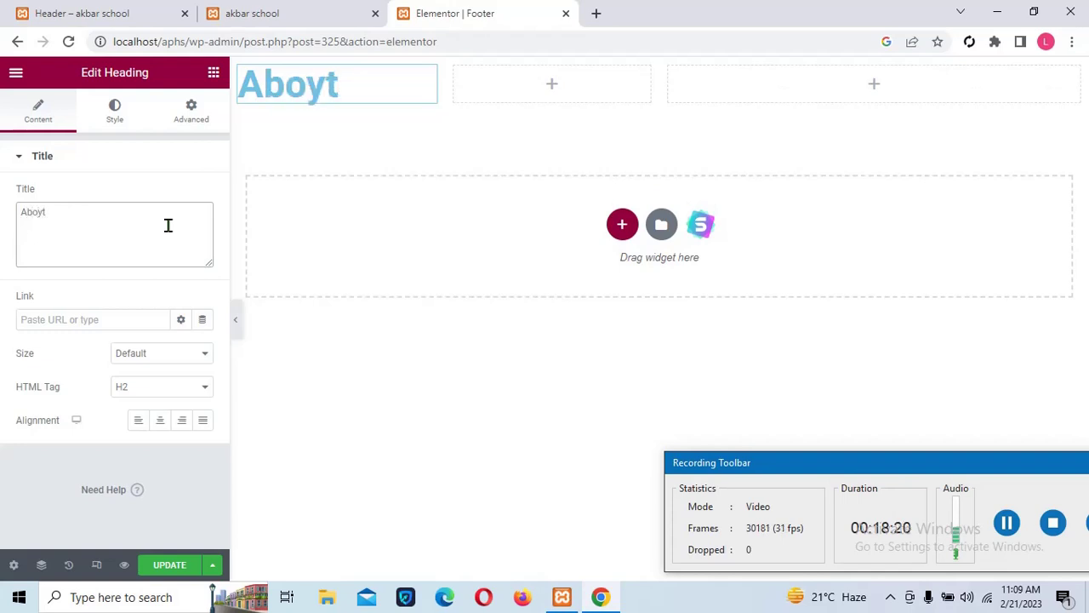
pyautogui.press('BackSpace')
pyautogui.press('BackSpace')
pyautogui.write('u')
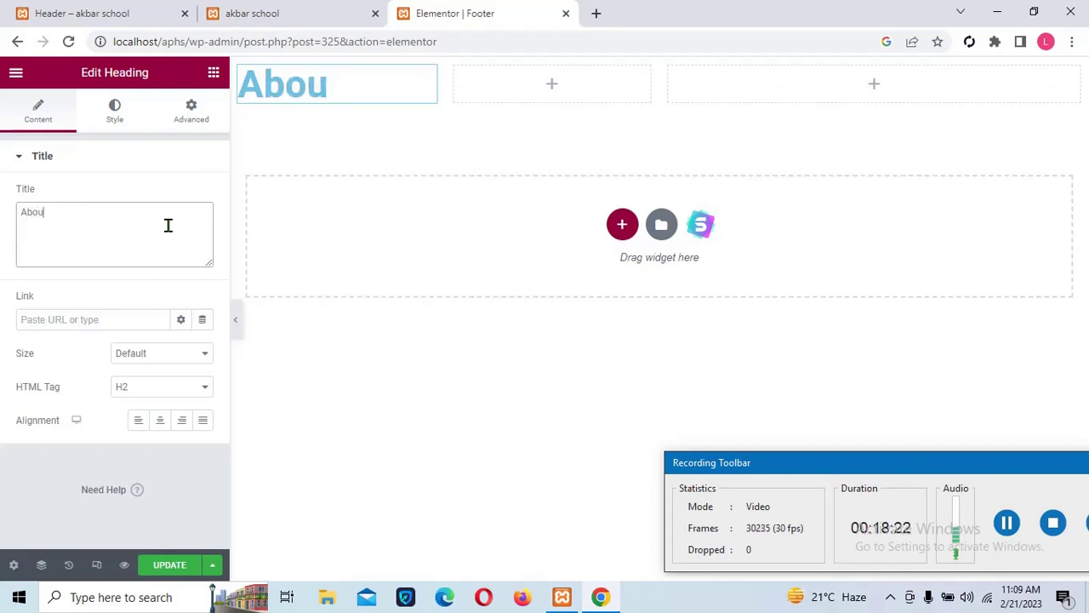
pyautogui.write('t Us')
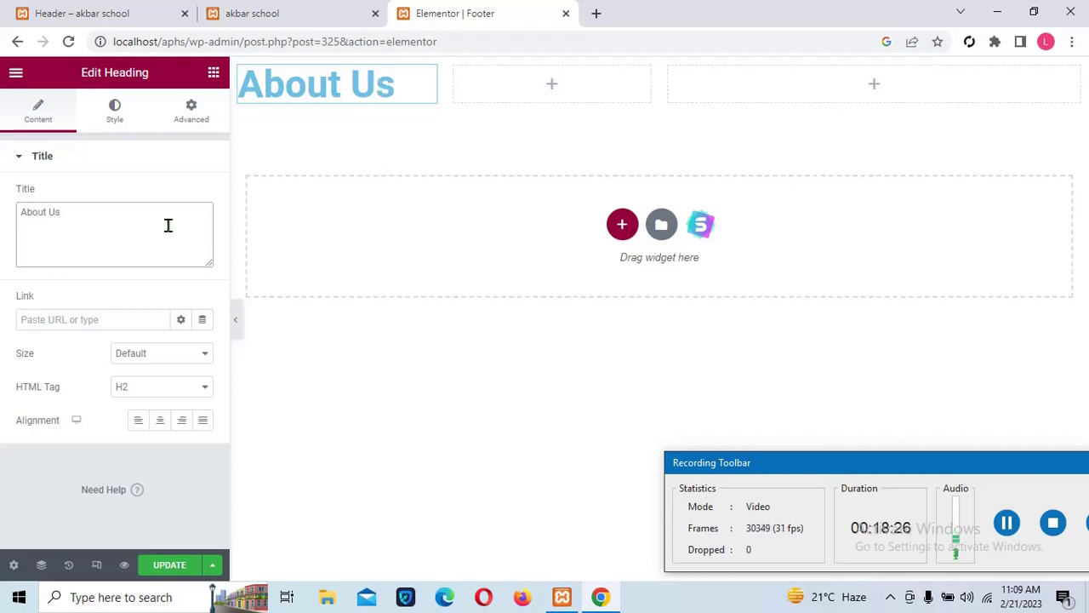
pyautogui.click(393, 79)
pyautogui.press('Return')
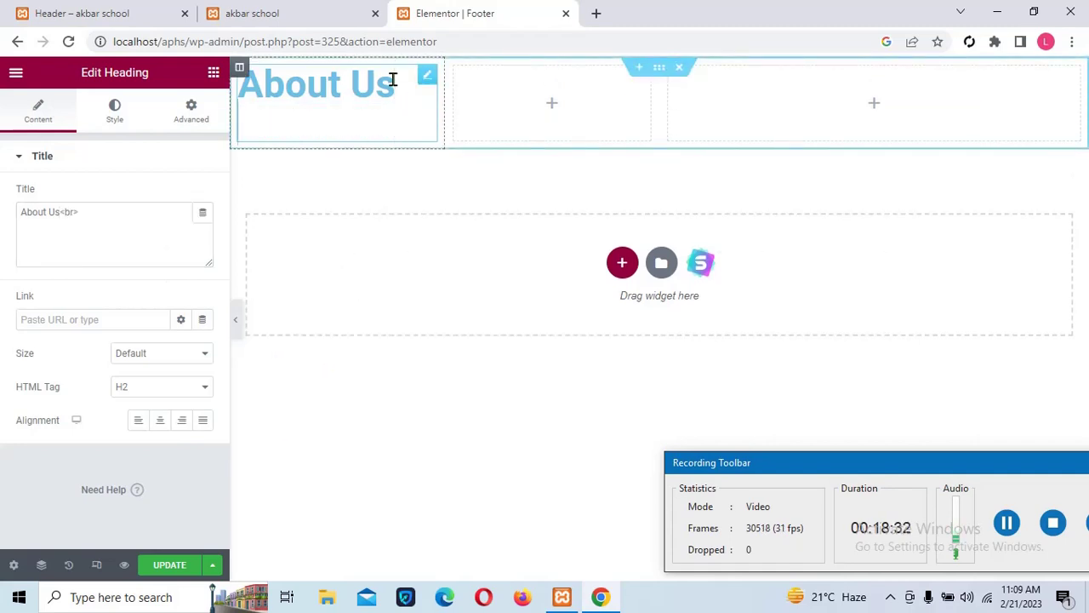
# Try to place a Text Editor widget under the About Us heading, and save the footer template.
pyautogui.click(215, 75)
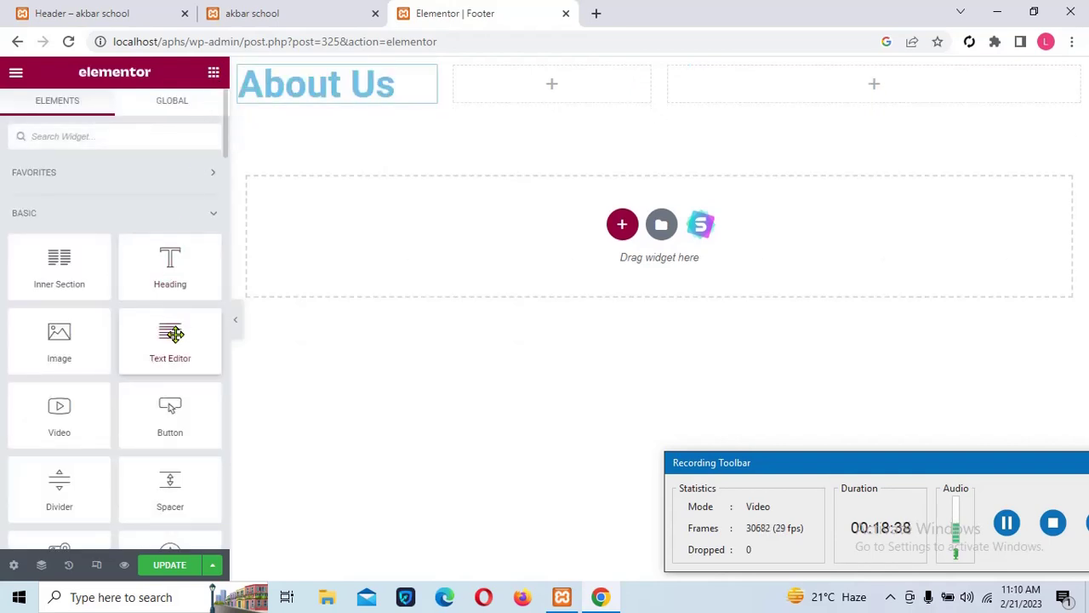
pyautogui.moveTo(175, 343); pyautogui.dragTo(397, 119)
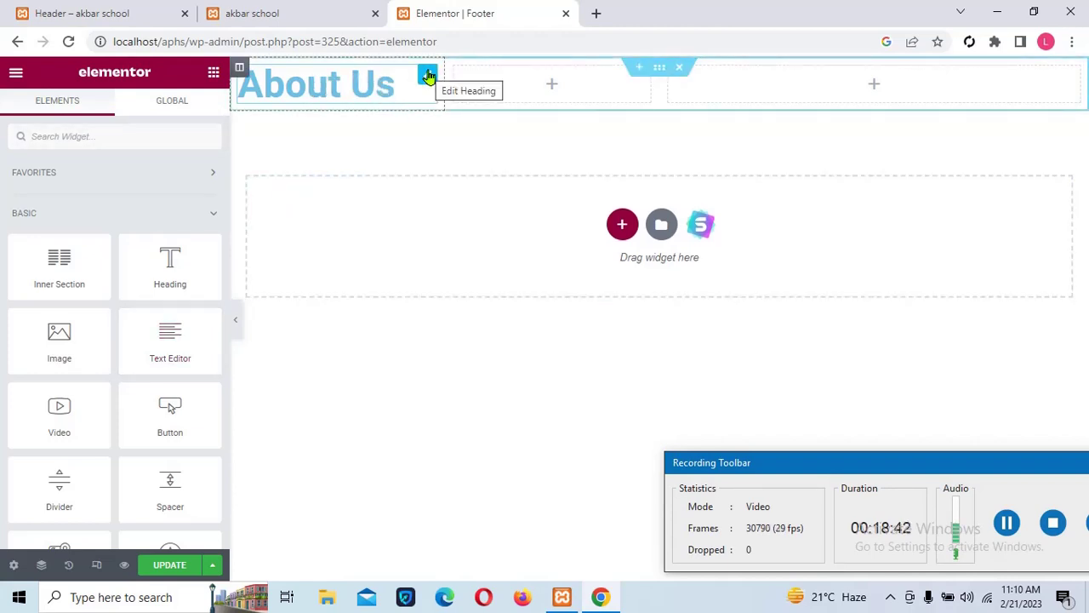
pyautogui.click(426, 79)
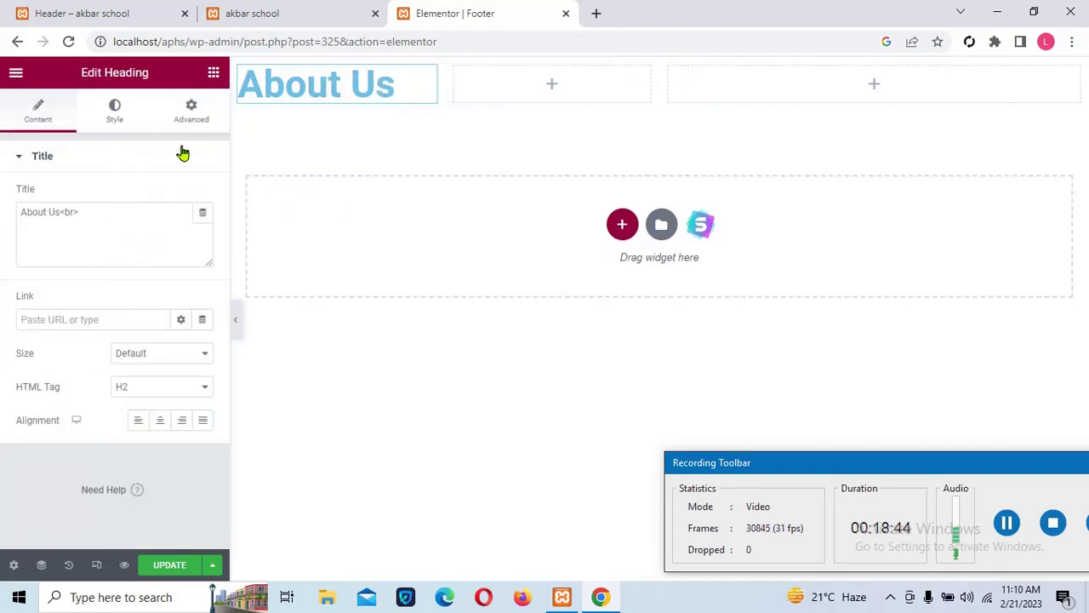
pyautogui.click(169, 566)
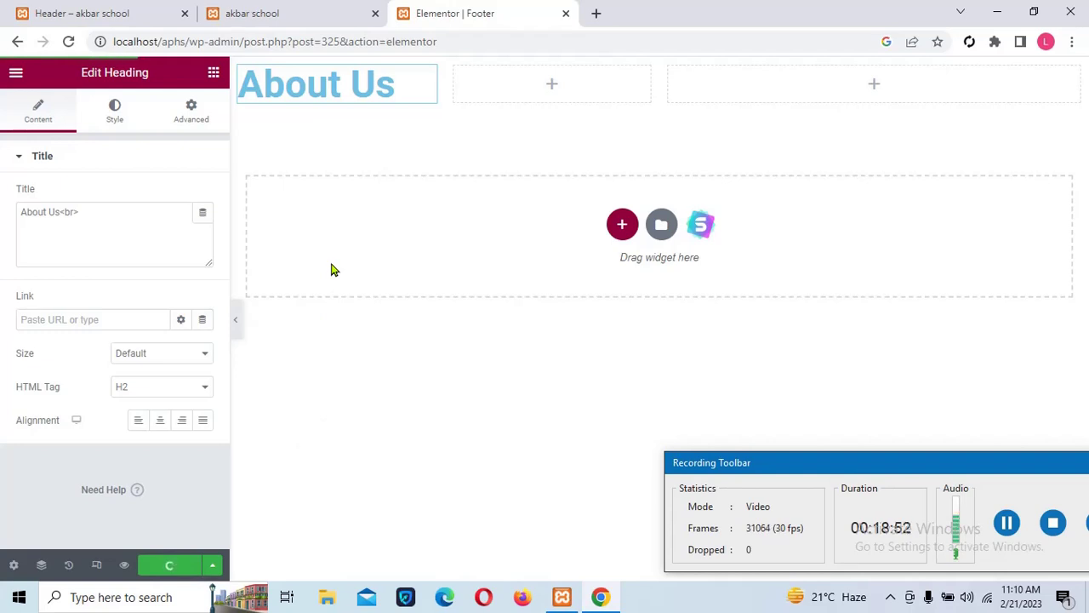
# Add a Text Editor widget below the About Us heading in the first column and open its placeholder text for editing.
pyautogui.click(214, 74)
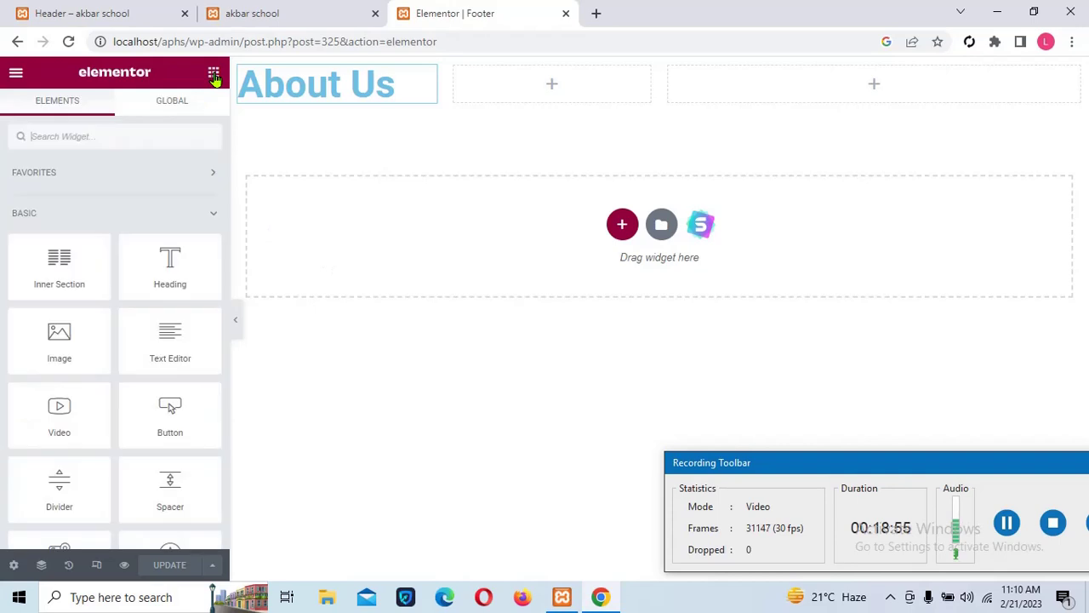
pyautogui.click(426, 78)
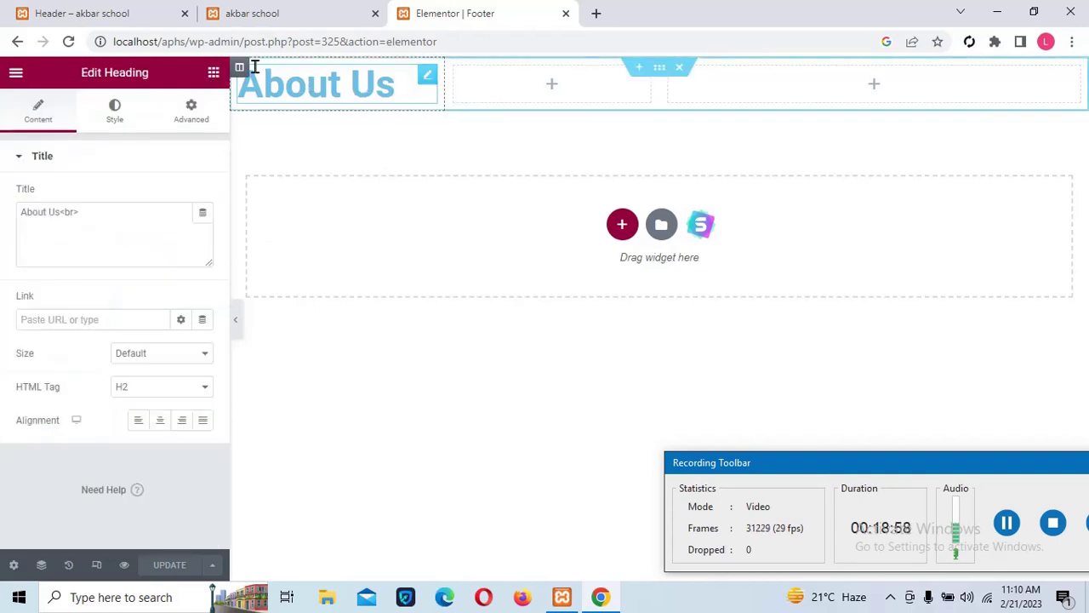
pyautogui.click(213, 74)
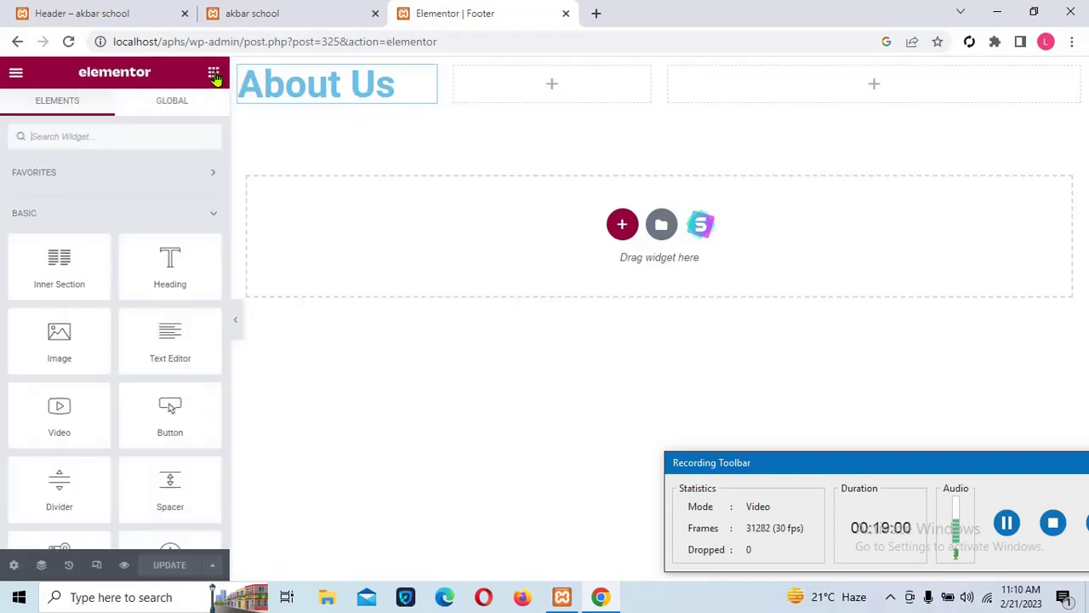
pyautogui.moveTo(165, 344); pyautogui.dragTo(409, 92)
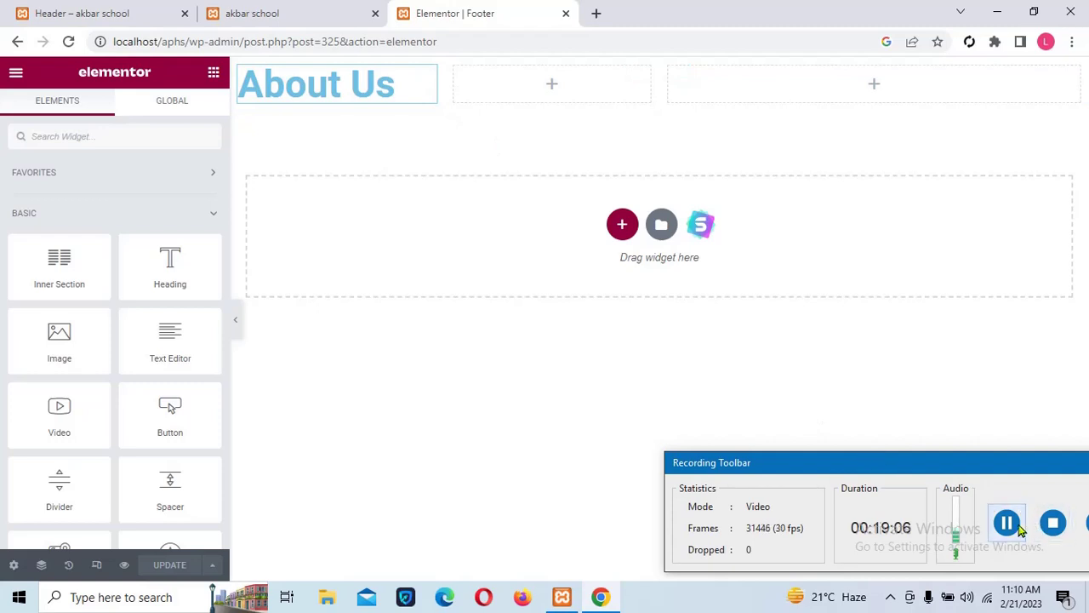
pyautogui.click(1007, 523)
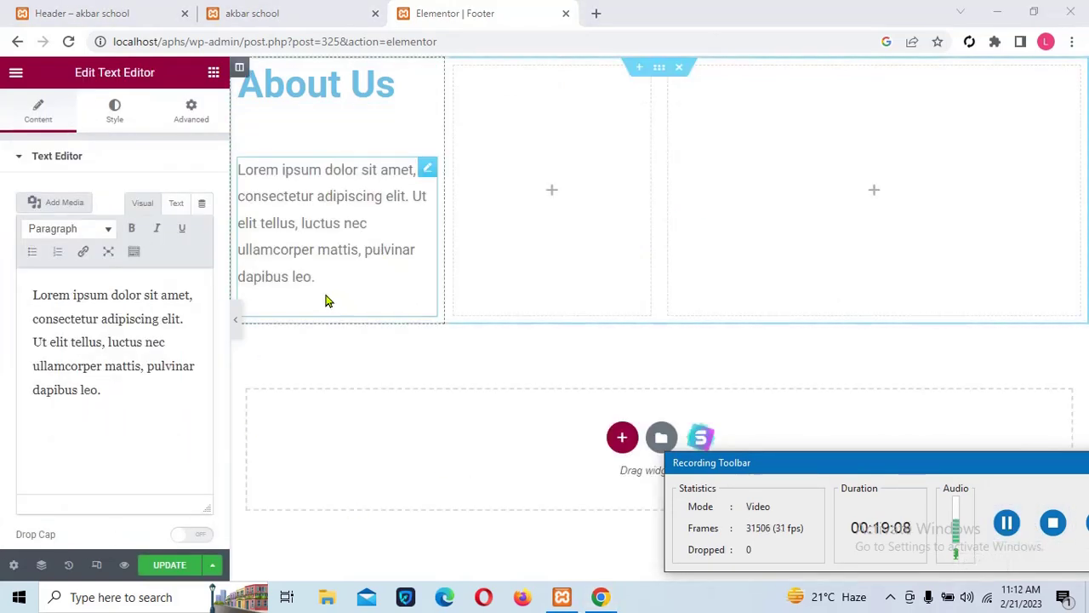
pyautogui.click(132, 384)
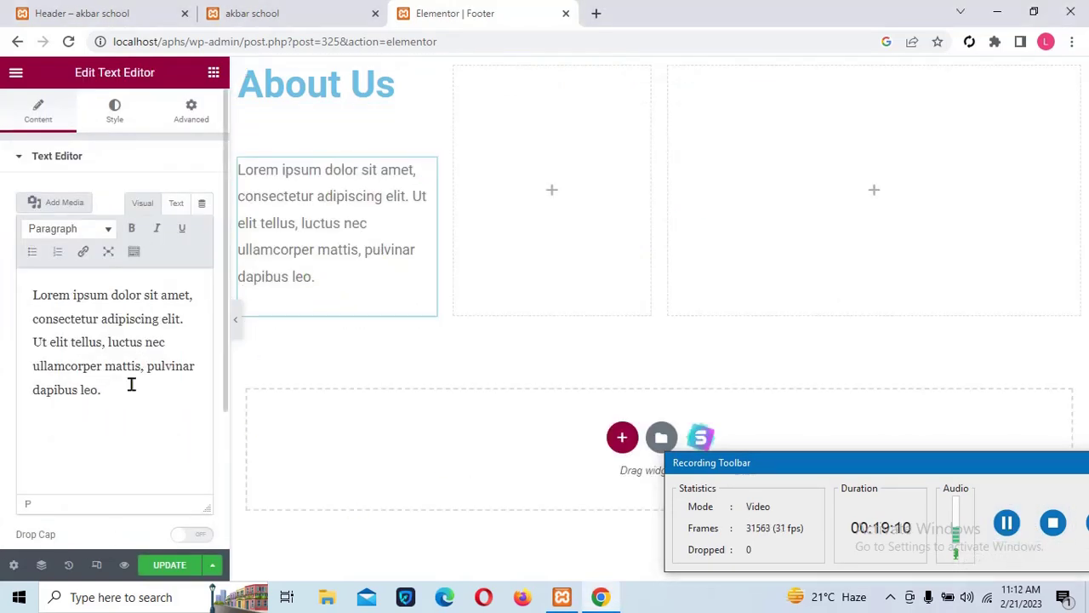
# Save the footer template, and try the drop cap on the About Us text before switching it off again.
pyautogui.click(177, 569)
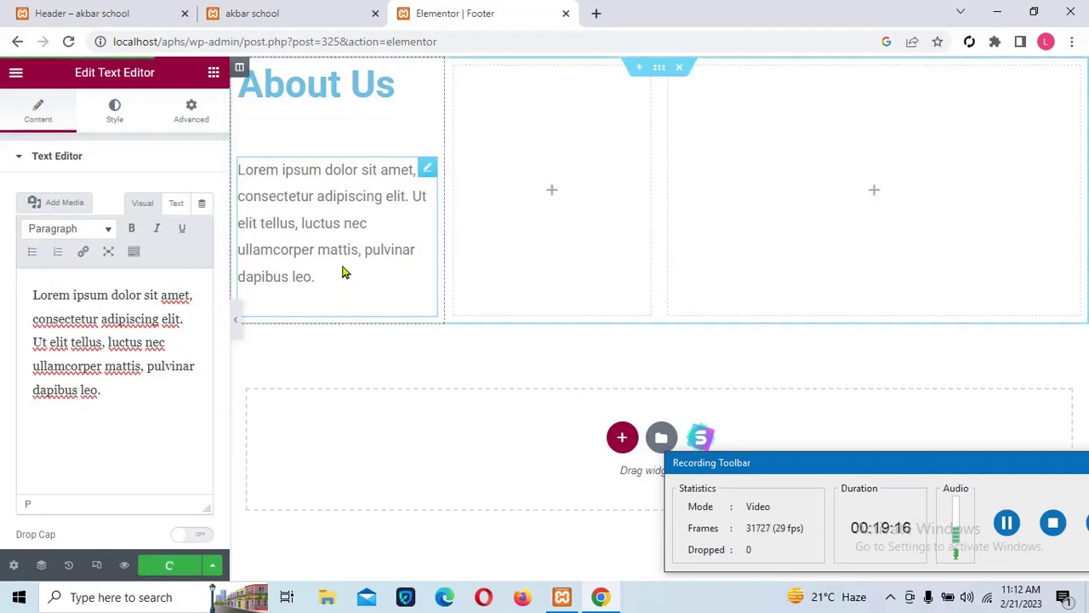
pyautogui.click(200, 535)
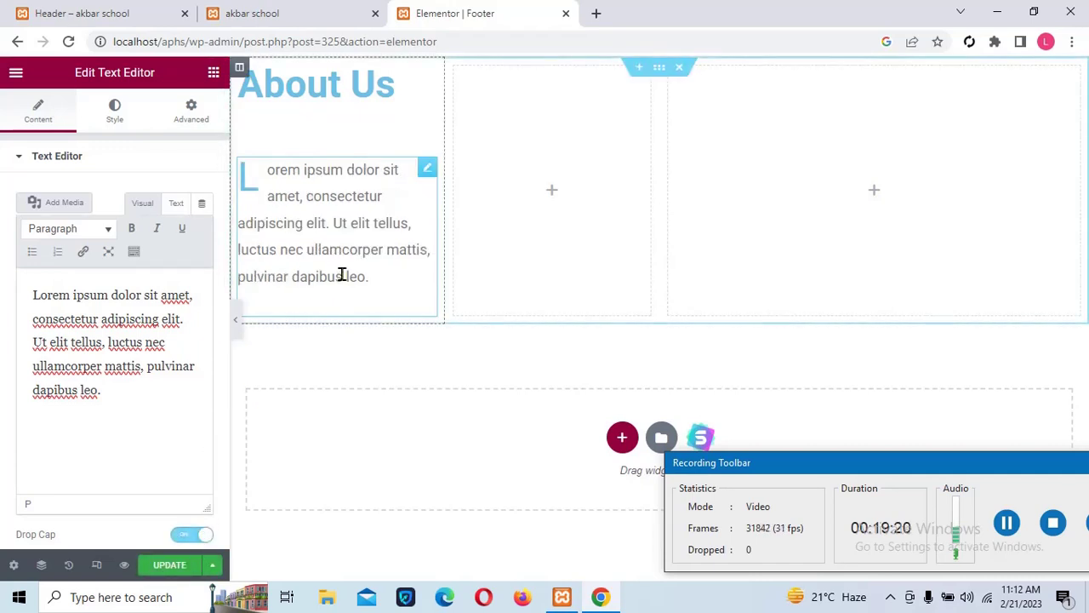
pyautogui.click(194, 537)
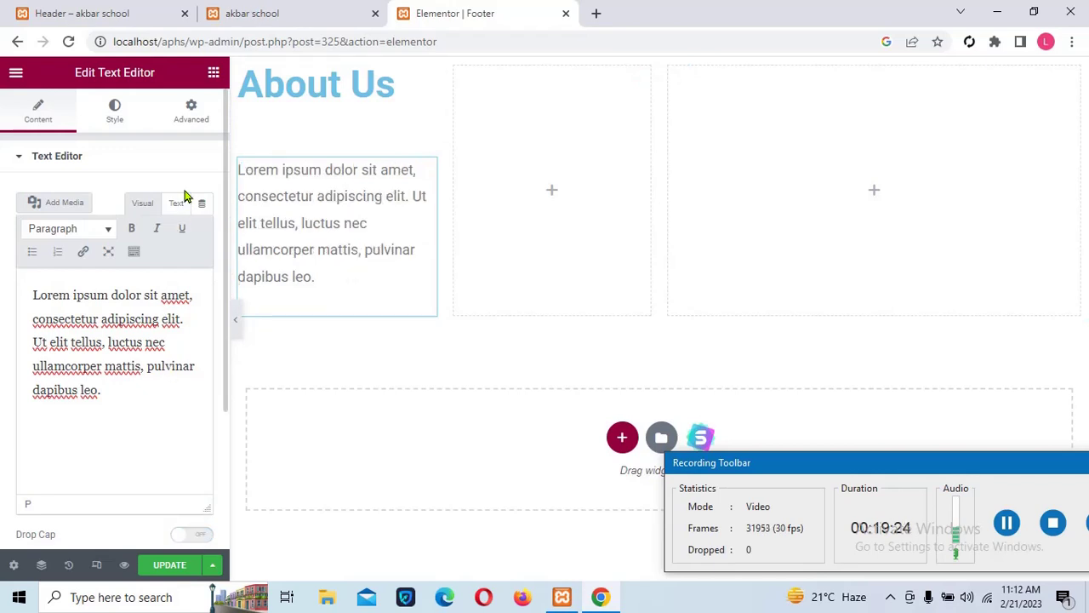
# Add a Social Icons widget below the About Us text in the first column and save the footer template.
pyautogui.click(214, 75)
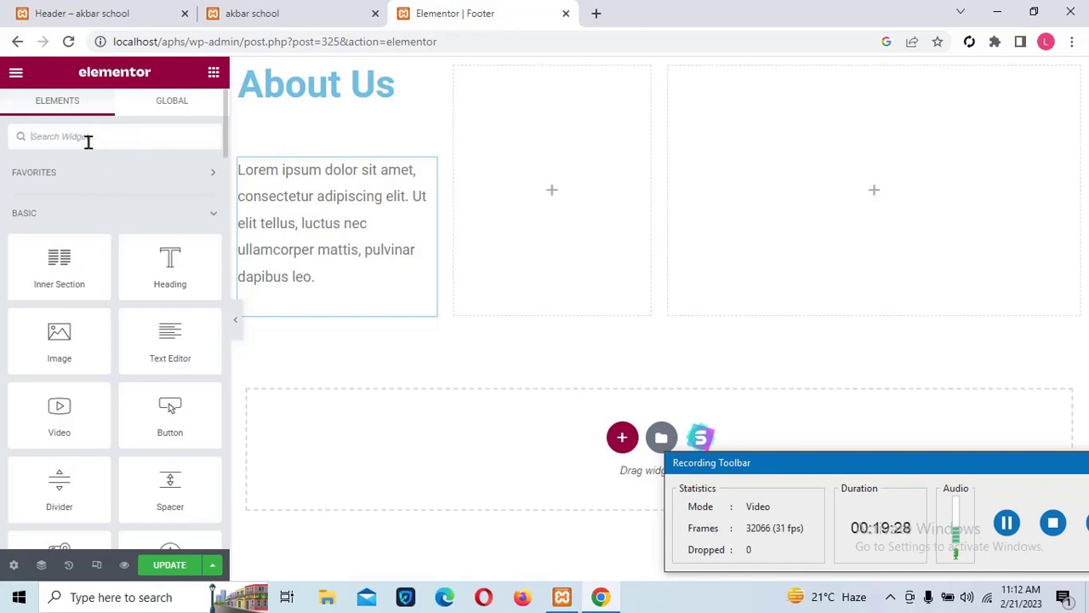
pyautogui.write('sd')
pyautogui.write('cial')
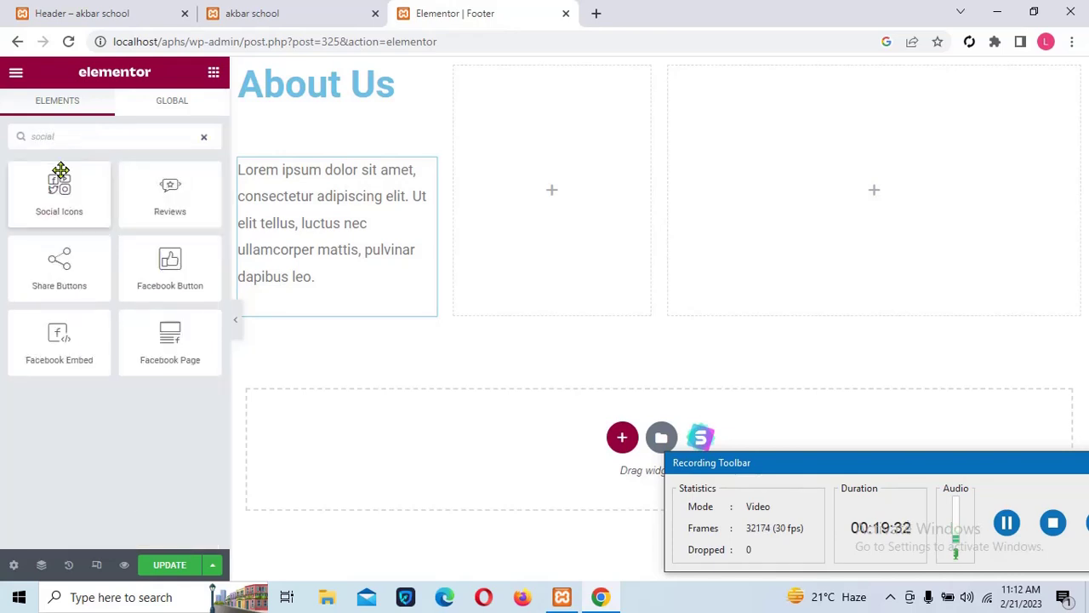
pyautogui.moveTo(58, 187); pyautogui.dragTo(311, 287)
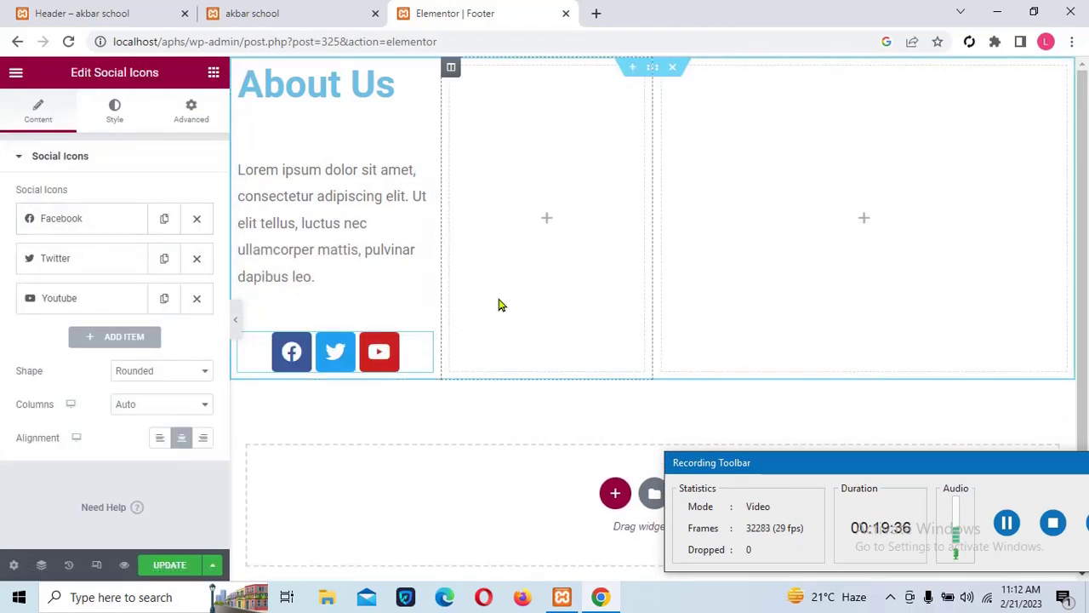
pyautogui.click(177, 566)
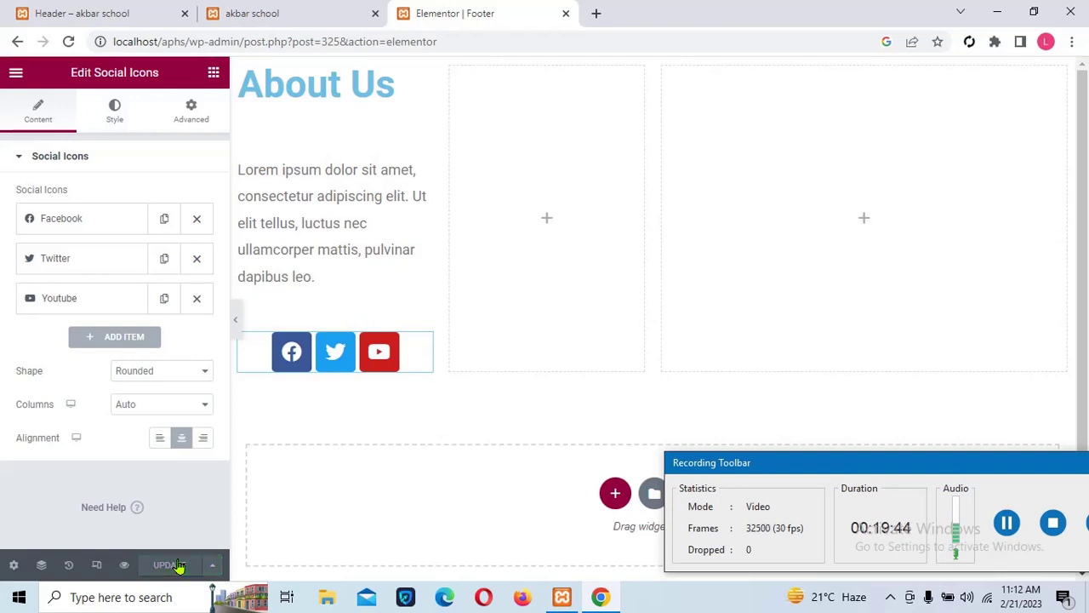
pyautogui.click(1005, 523)
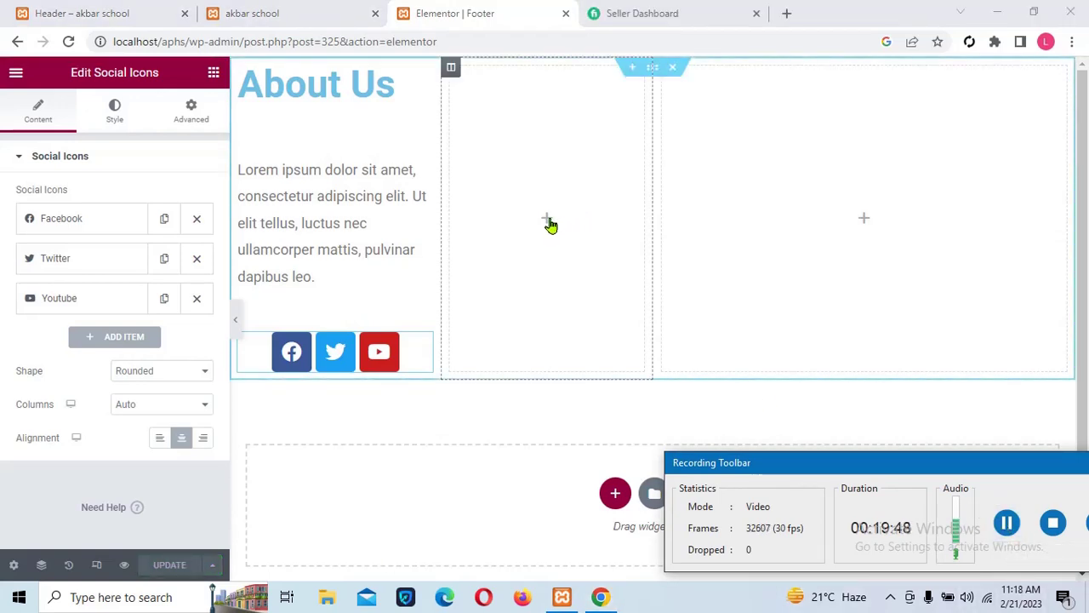
# Add a Heading widget to the second column, title it "Quick Links" and set its HTML tag to H3.
pyautogui.click(549, 221)
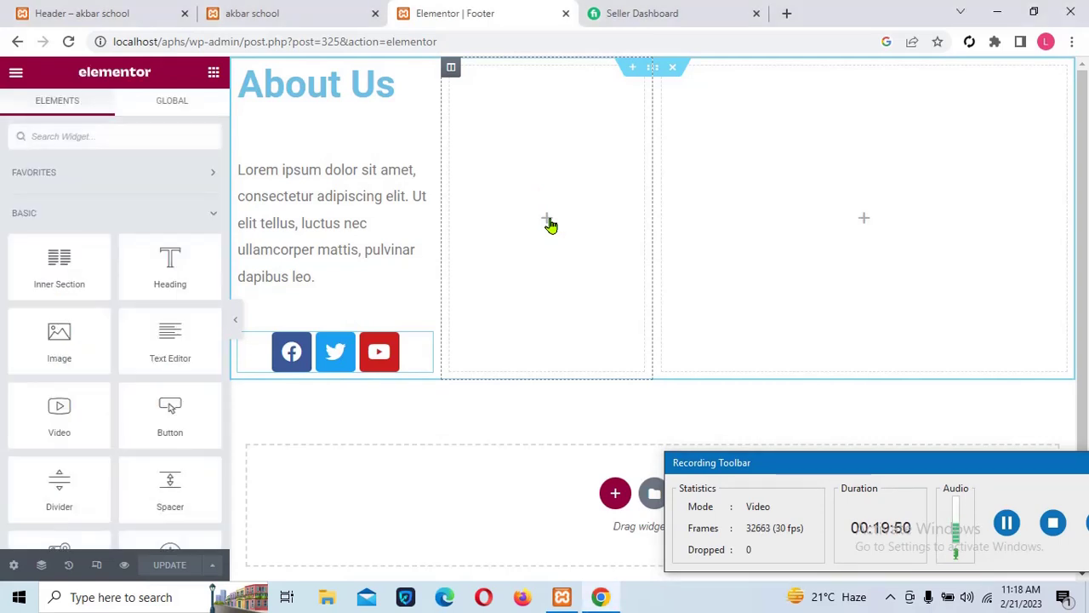
pyautogui.moveTo(165, 282); pyautogui.dragTo(566, 158)
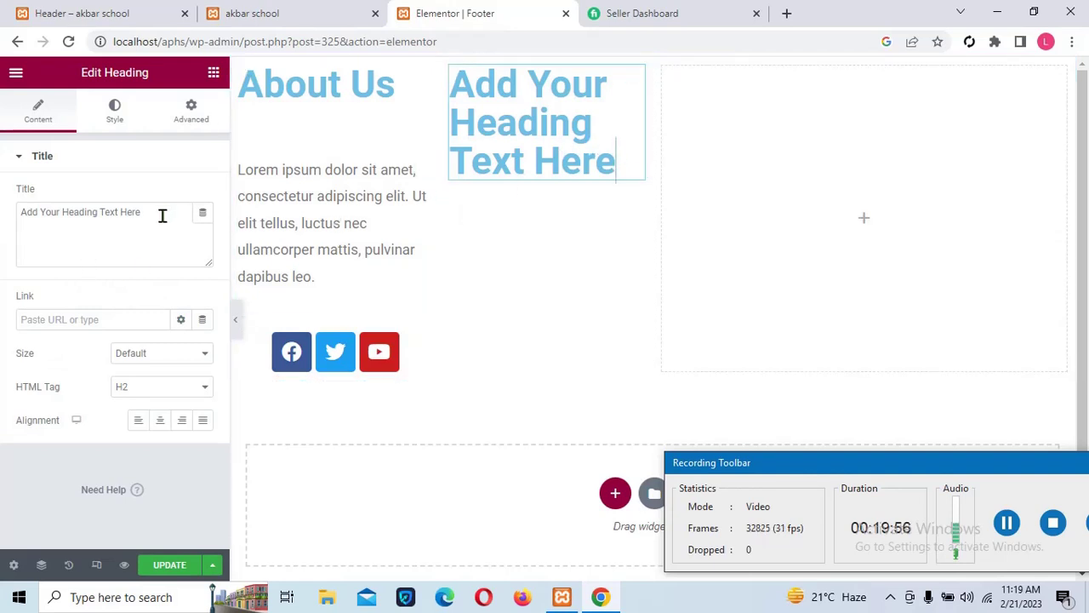
pyautogui.press('BackSpace')
pyautogui.press('BackSpace')
pyautogui.press('BackSpace')
pyautogui.press('BackSpace')
pyautogui.press('BackSpace')
pyautogui.press('BackSpace')
pyautogui.press('BackSpace')
pyautogui.press('BackSpace')
pyautogui.press('BackSpace')
pyautogui.press('BackSpace')
pyautogui.press('BackSpace')
pyautogui.press('BackSpace')
pyautogui.press('BackSpace')
pyautogui.press('BackSpace')
pyautogui.press('BackSpace')
pyautogui.press('BackSpace')
pyautogui.press('BackSpace')
pyautogui.press('BackSpace')
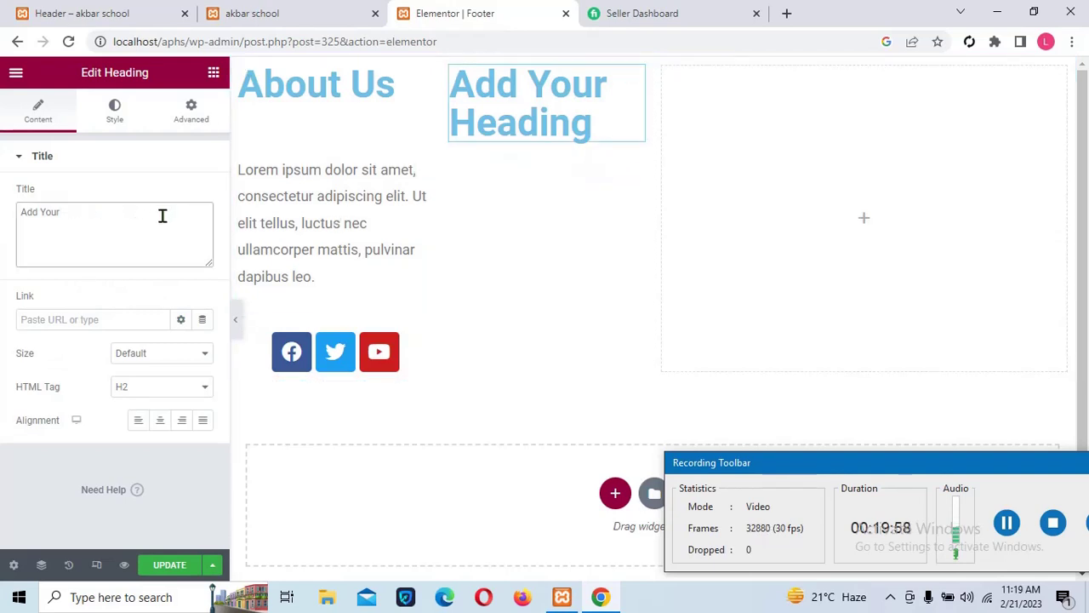
pyautogui.press('BackSpace')
pyautogui.press('BackSpace')
pyautogui.press('BackSpace')
pyautogui.press('BackSpace')
pyautogui.press('BackSpace')
pyautogui.press('BackSpace')
pyautogui.press('BackSpace')
pyautogui.press('BackSpace')
pyautogui.write('Qu')
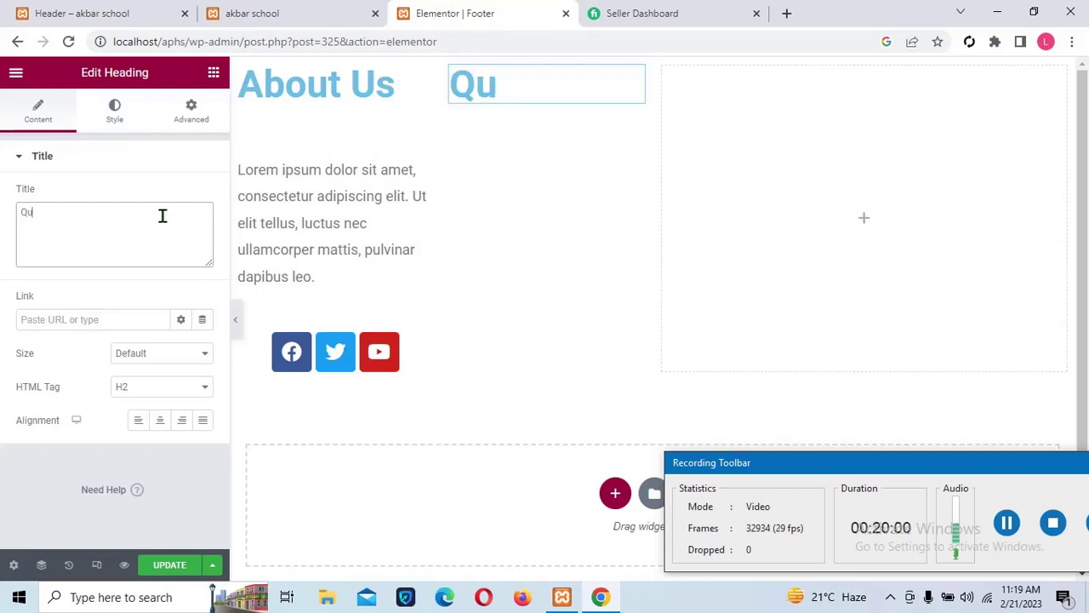
pyautogui.write('ick')
pyautogui.rightClick(162, 216)
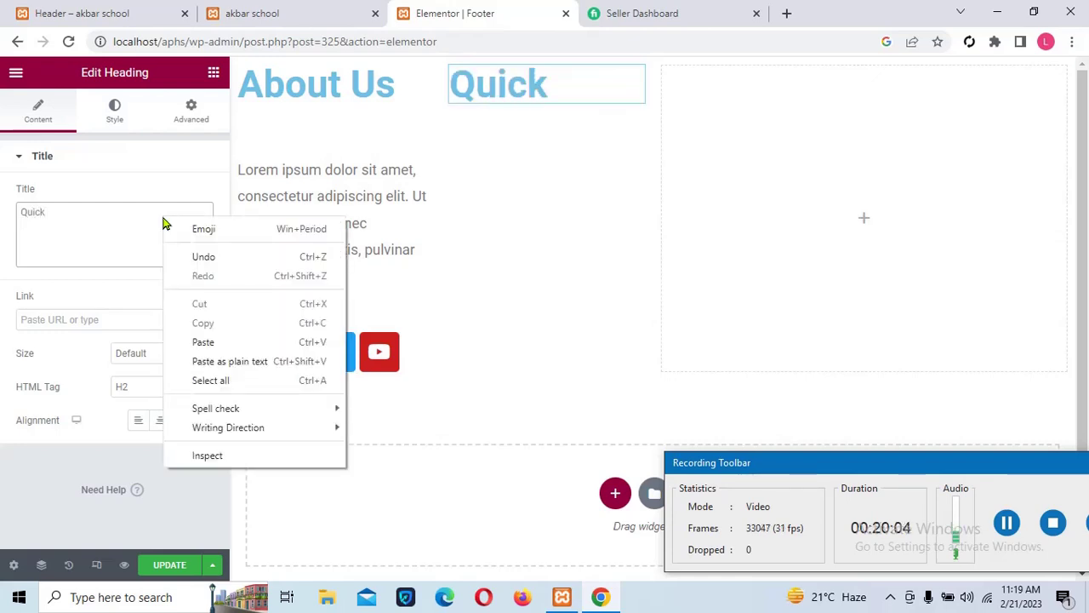
pyautogui.press('Escape')
pyautogui.write('ks')
pyautogui.hotkey('ctrl', 'shift', 'i')
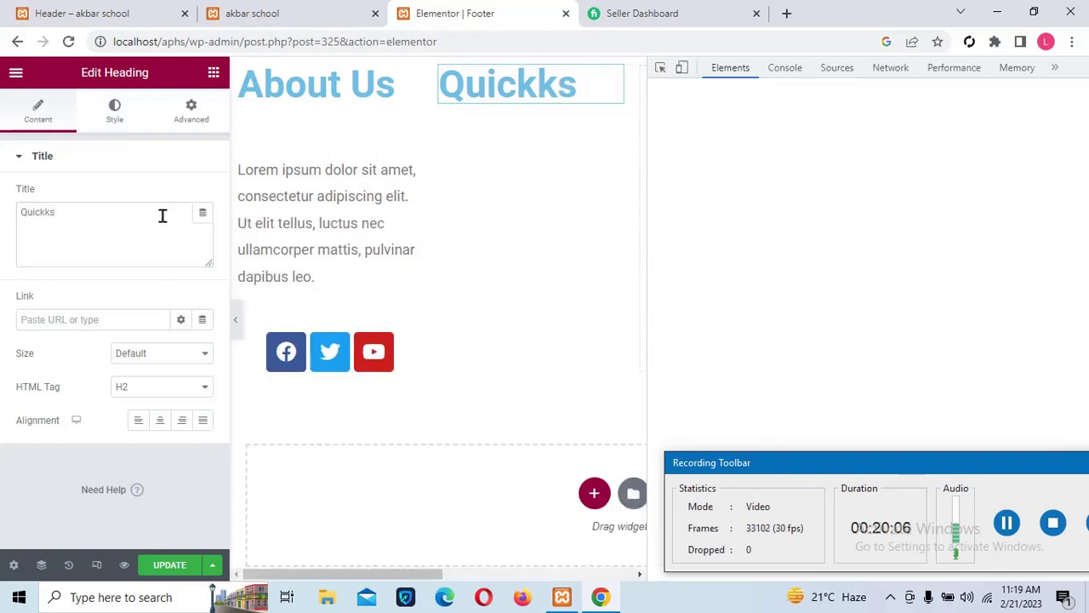
pyautogui.click(585, 91)
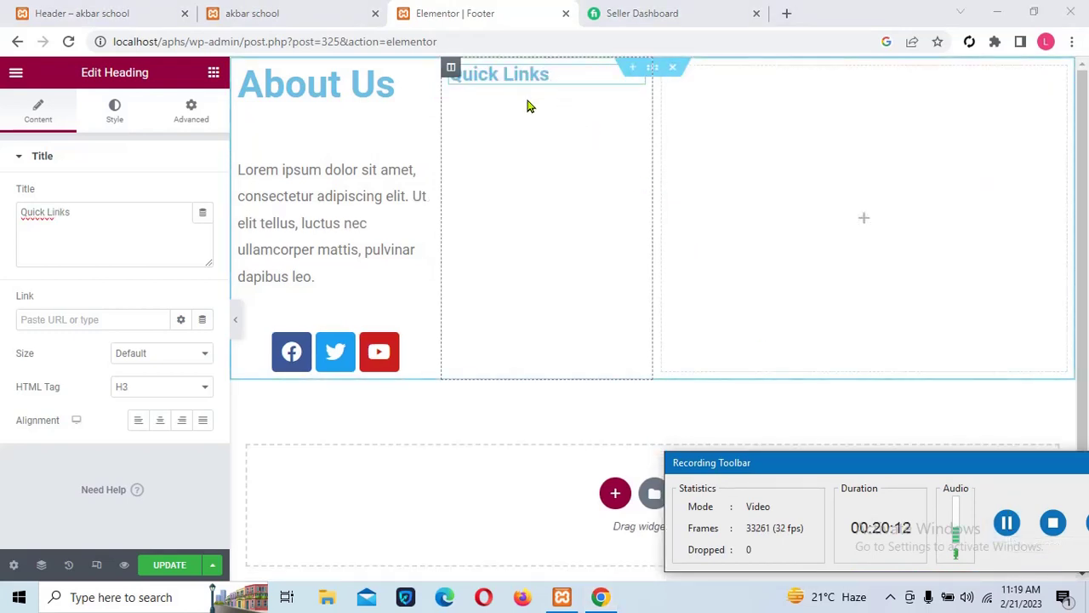
# Find the Navigation Menu widget and place it below the Quick Links heading in the second column.
pyautogui.click(214, 75)
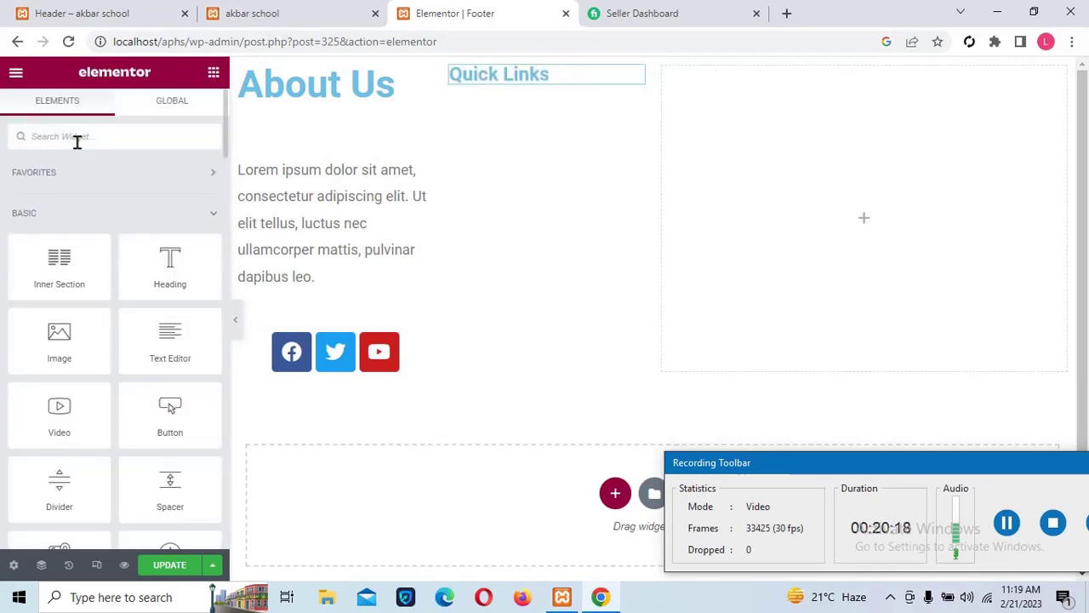
pyautogui.write('menu')
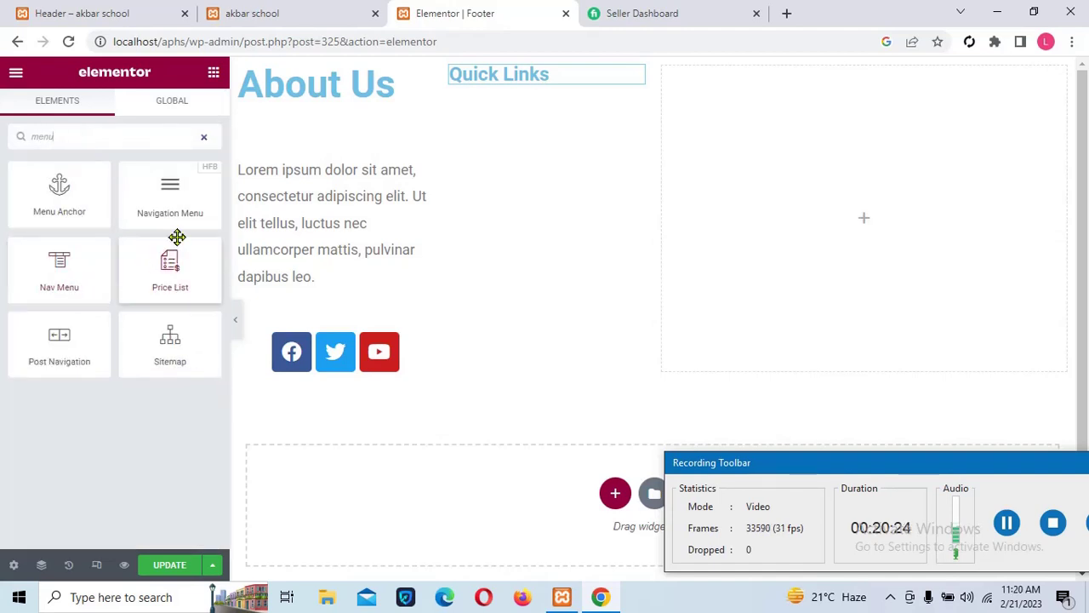
pyautogui.moveTo(167, 194); pyautogui.dragTo(570, 170)
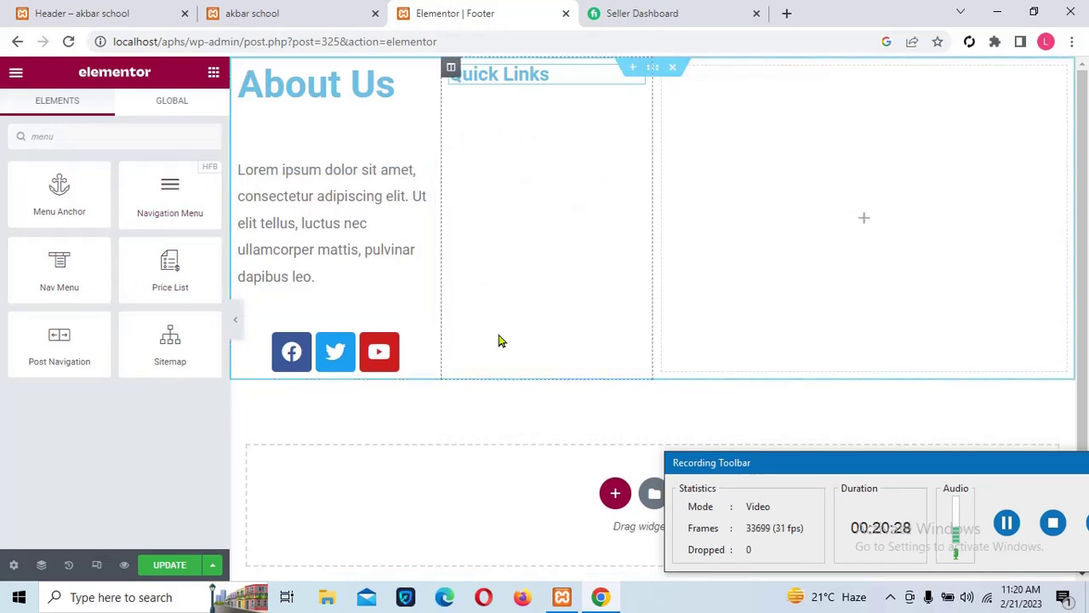
pyautogui.moveTo(161, 209); pyautogui.dragTo(550, 136)
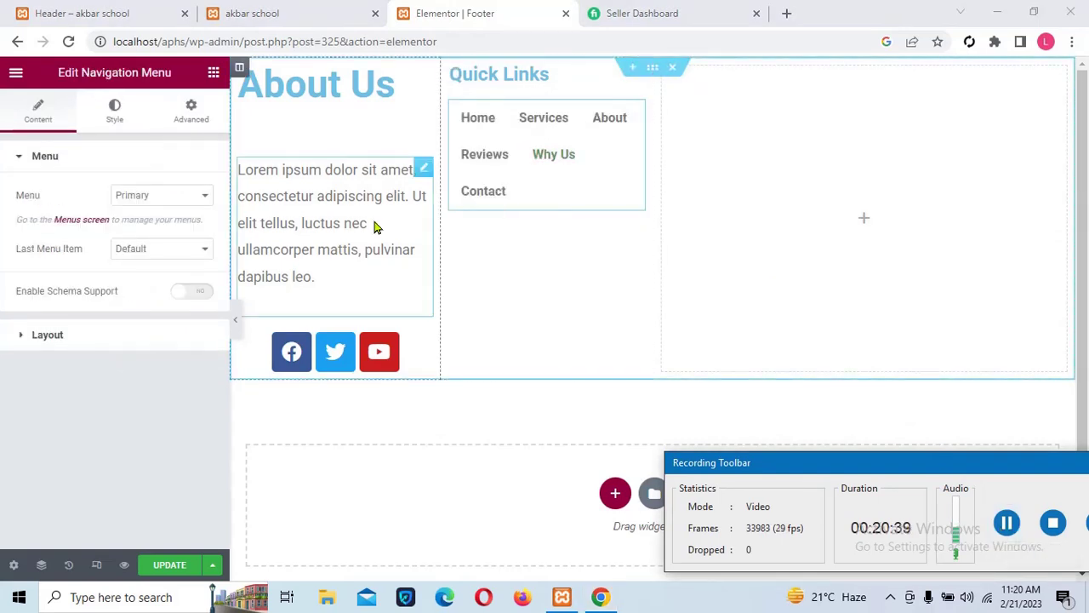
pyautogui.click(169, 258)
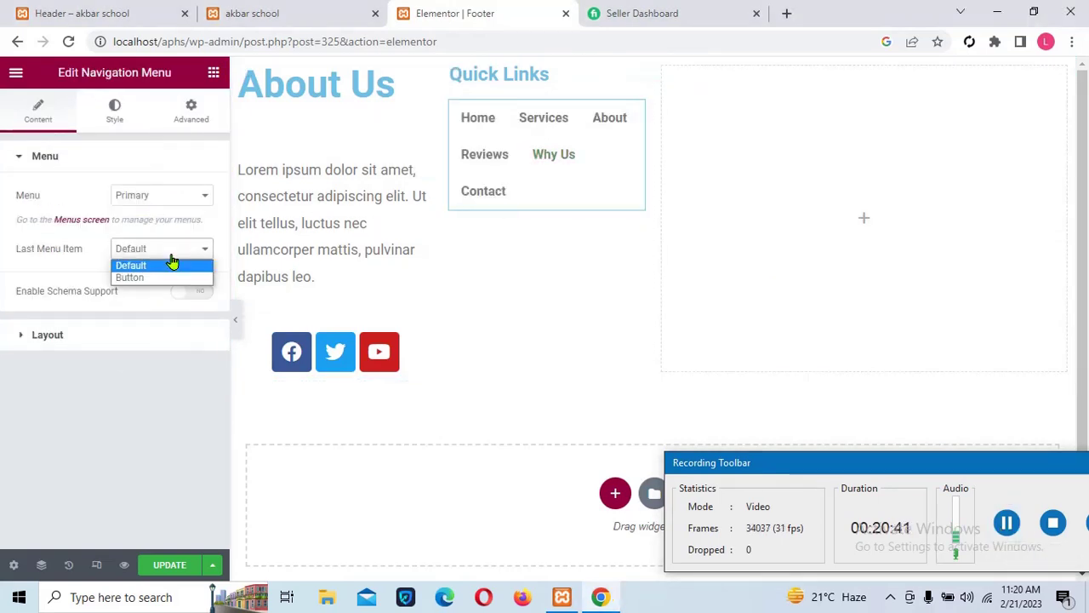
pyautogui.click(133, 279)
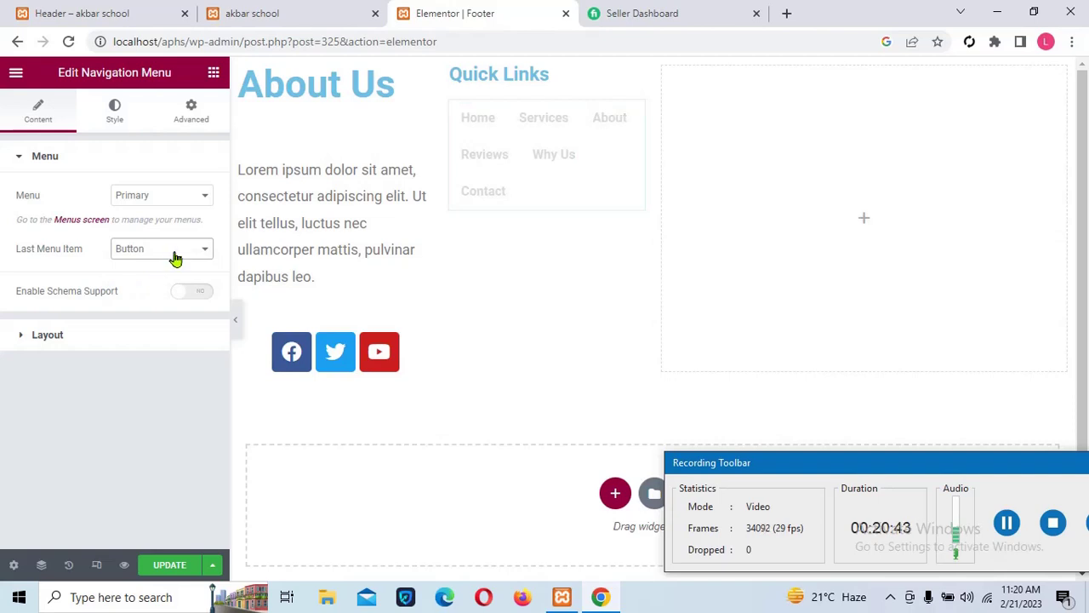
pyautogui.click(172, 255)
pyautogui.click(170, 266)
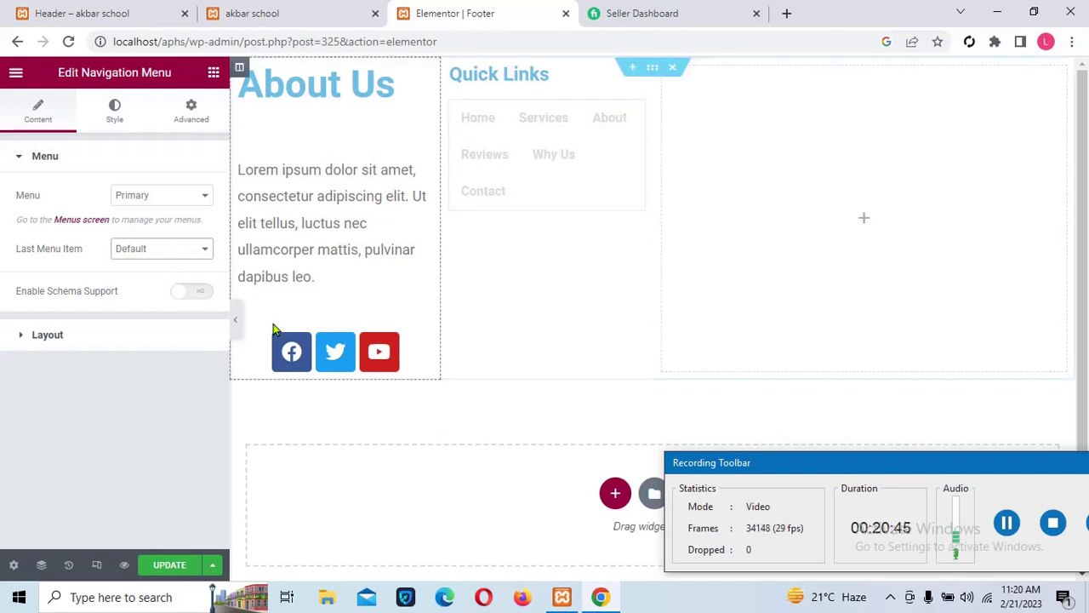
# Set the Quick Links navigation menu's layout to Vertical and its alignment to justified.
pyautogui.click(21, 341)
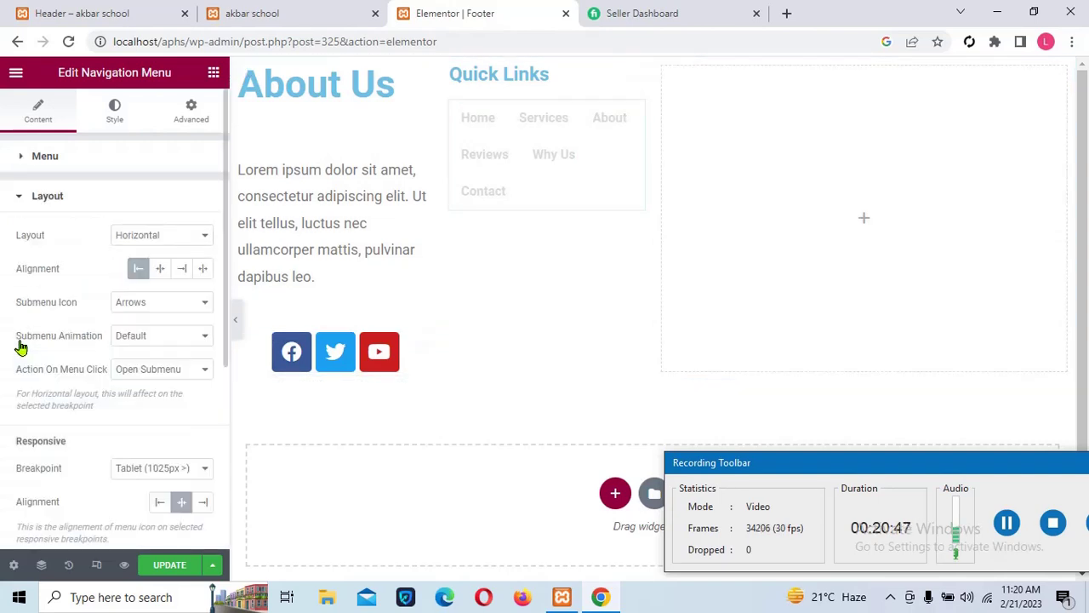
pyautogui.click(162, 270)
pyautogui.click(158, 238)
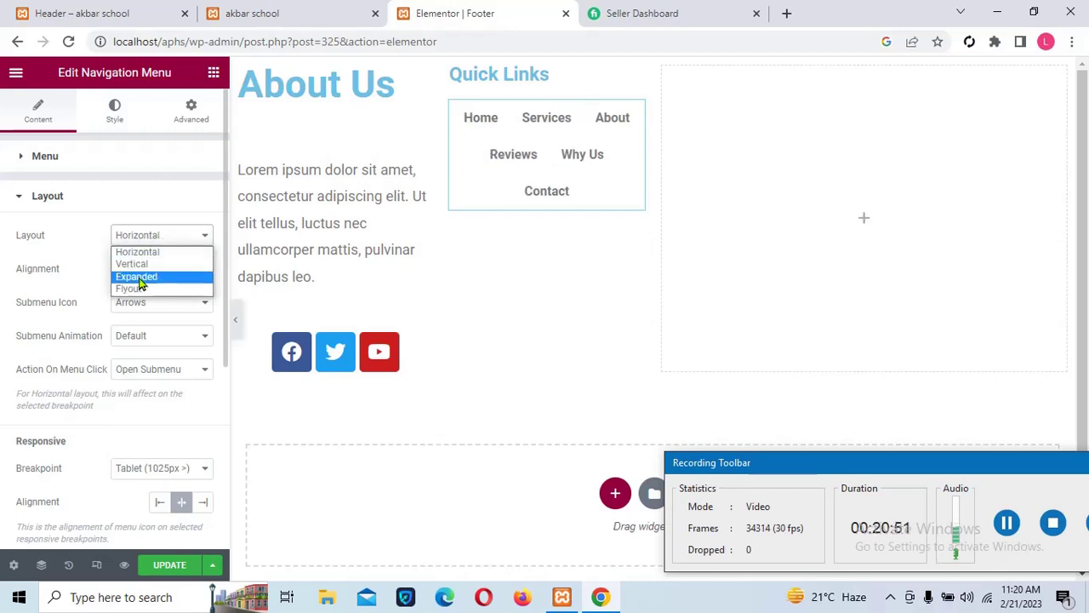
pyautogui.click(136, 263)
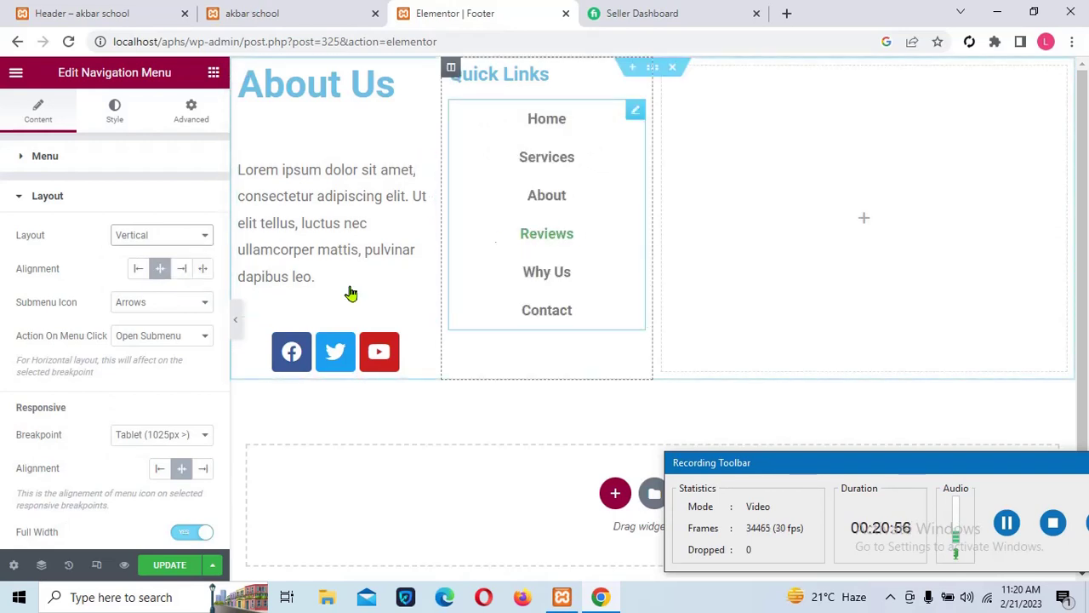
pyautogui.click(202, 271)
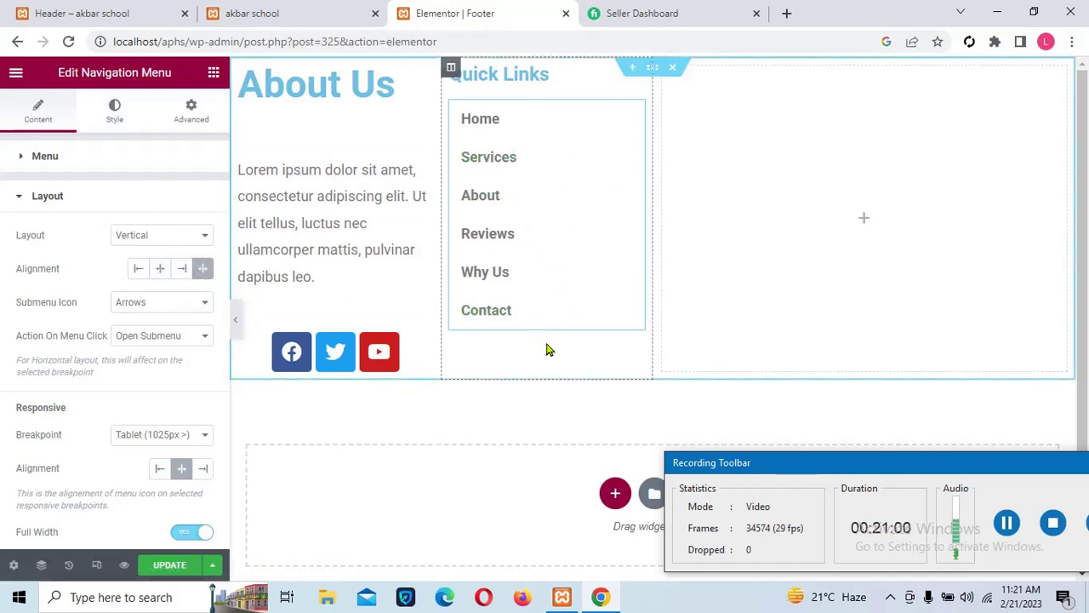
# Add a Google Maps widget to the empty third column and save the footer template.
pyautogui.click(864, 223)
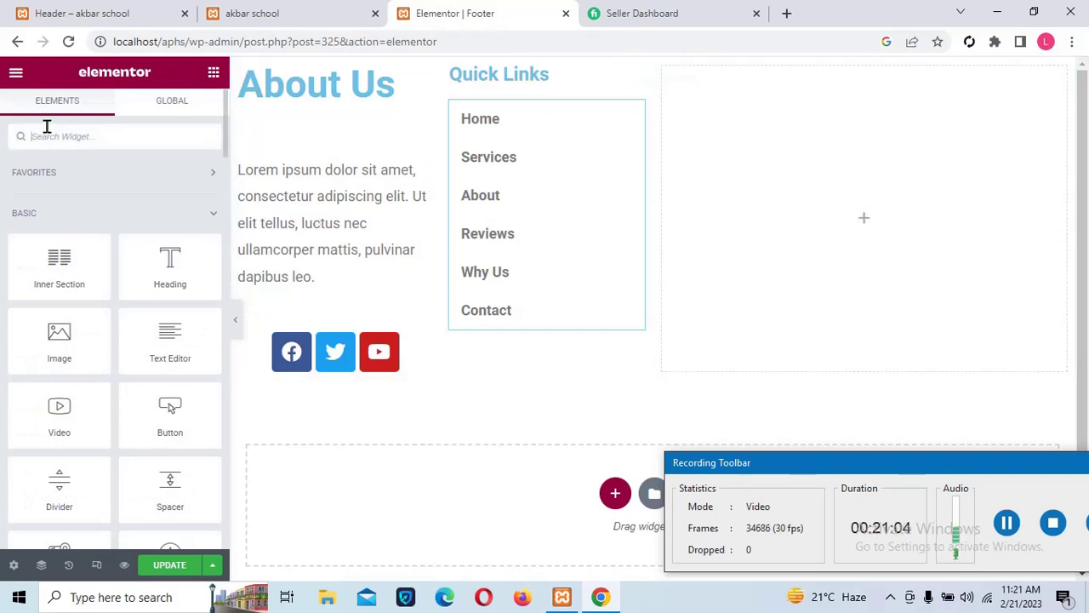
pyautogui.write('google')
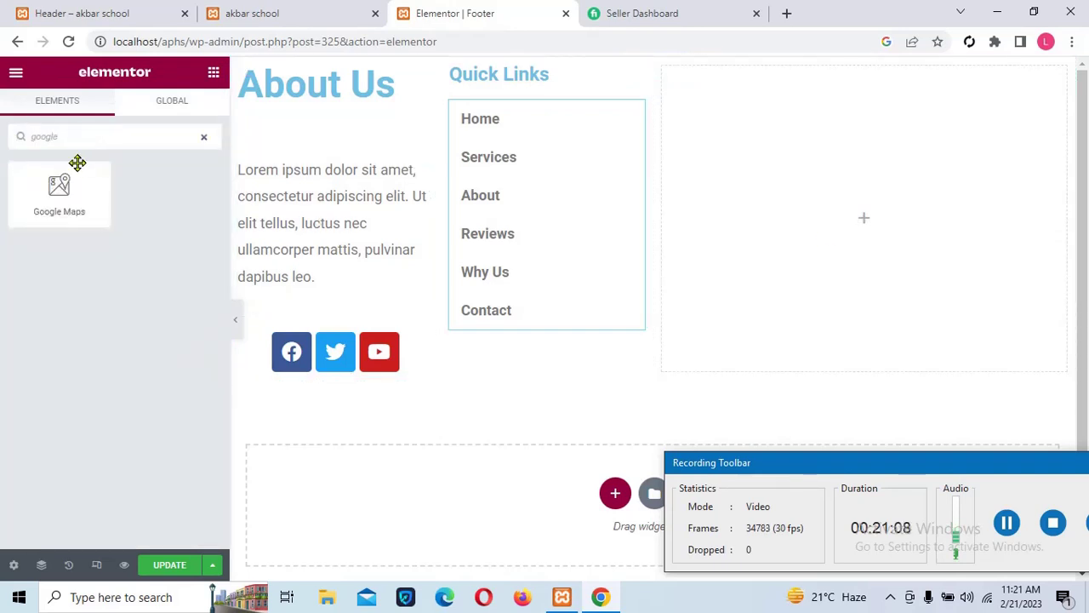
pyautogui.moveTo(77, 163); pyautogui.dragTo(857, 182)
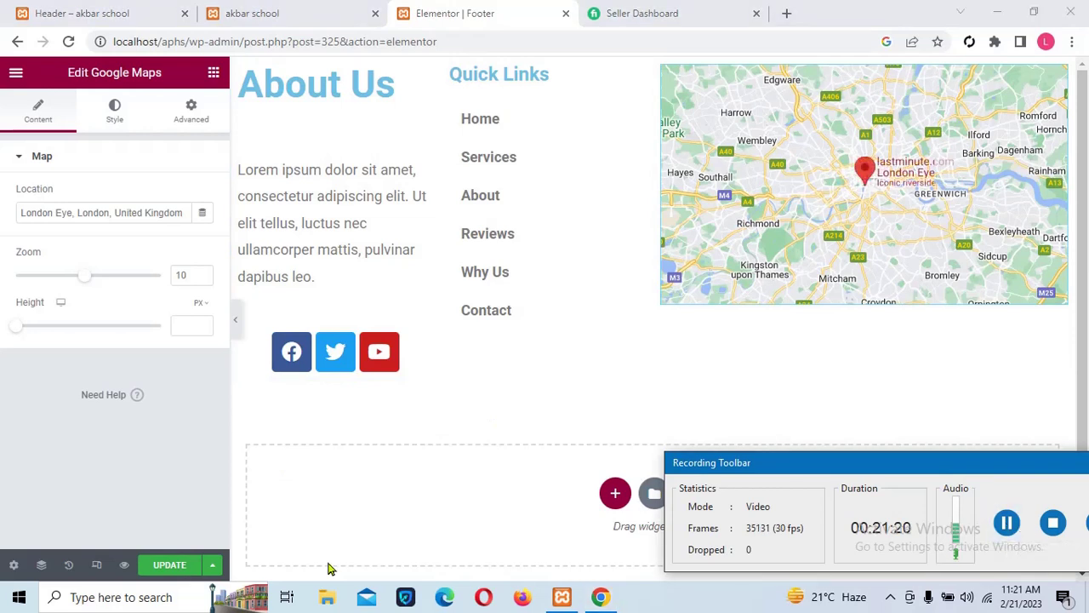
pyautogui.click(160, 570)
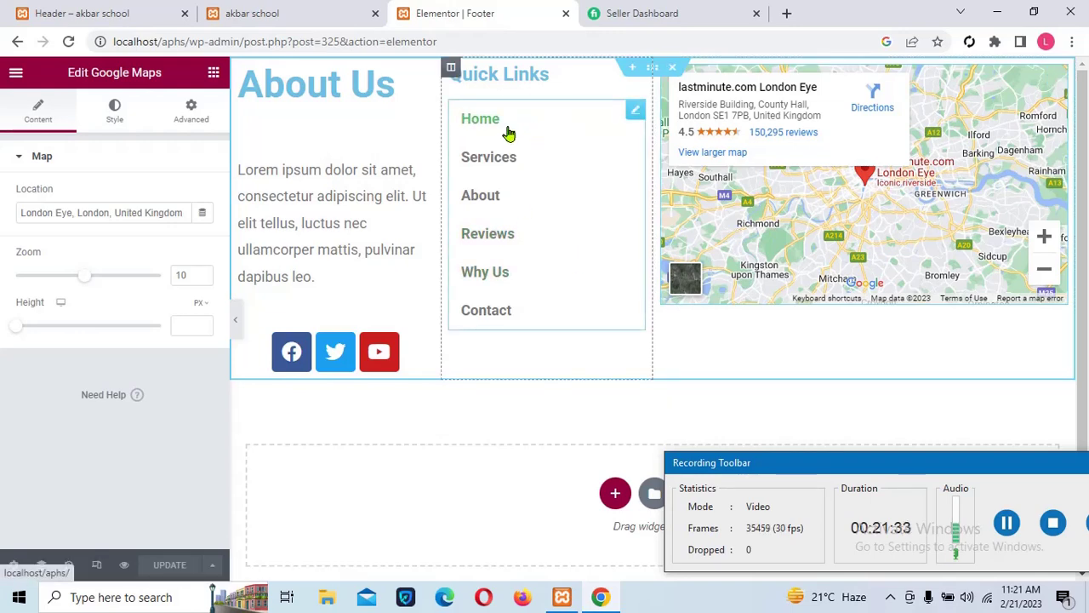
# Reload the live homepage and check the new footer at the end of the page.
pyautogui.click(316, 21)
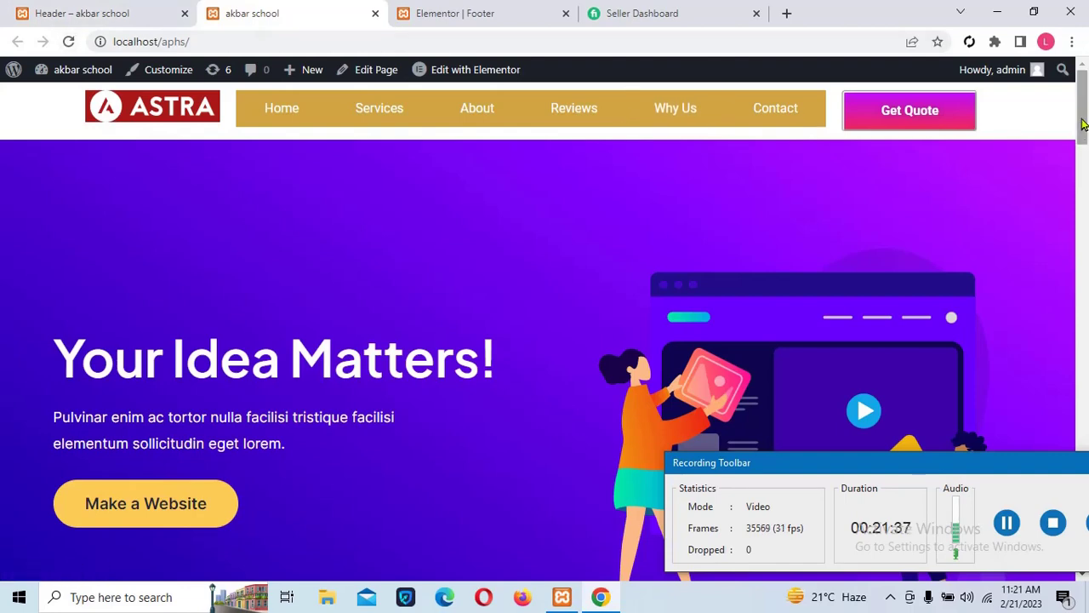
pyautogui.moveTo(1083, 125); pyautogui.dragTo(1082, 577)
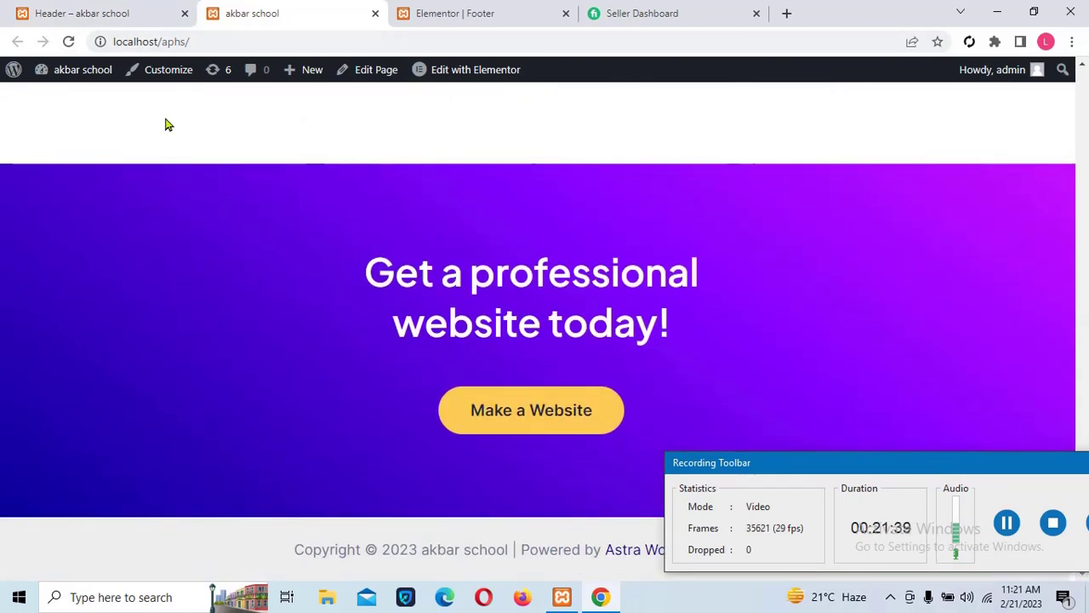
pyautogui.click(68, 41)
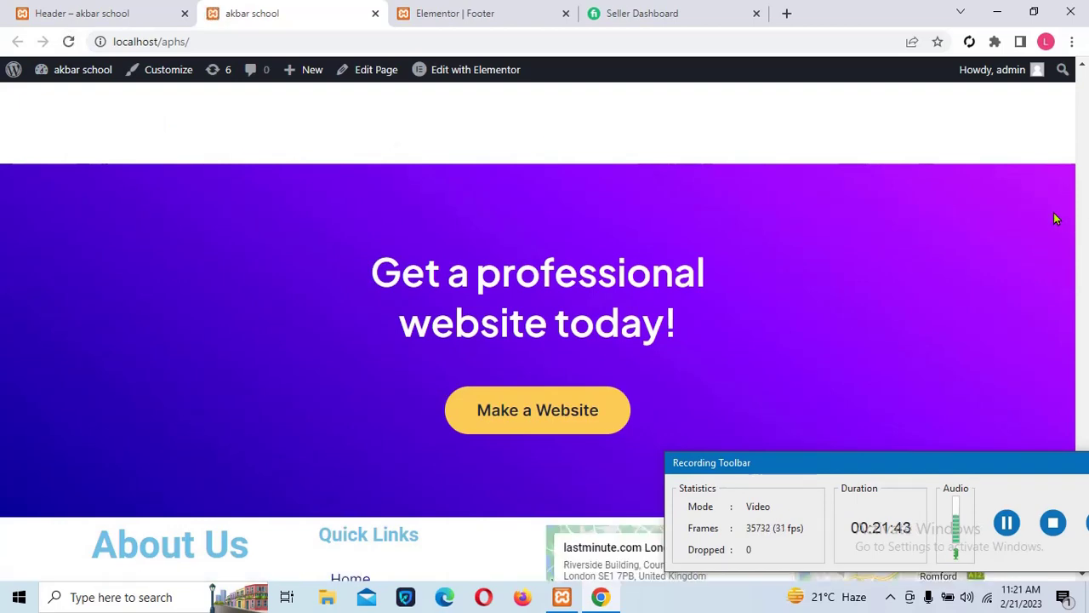
pyautogui.scroll(10, 1081, 263)
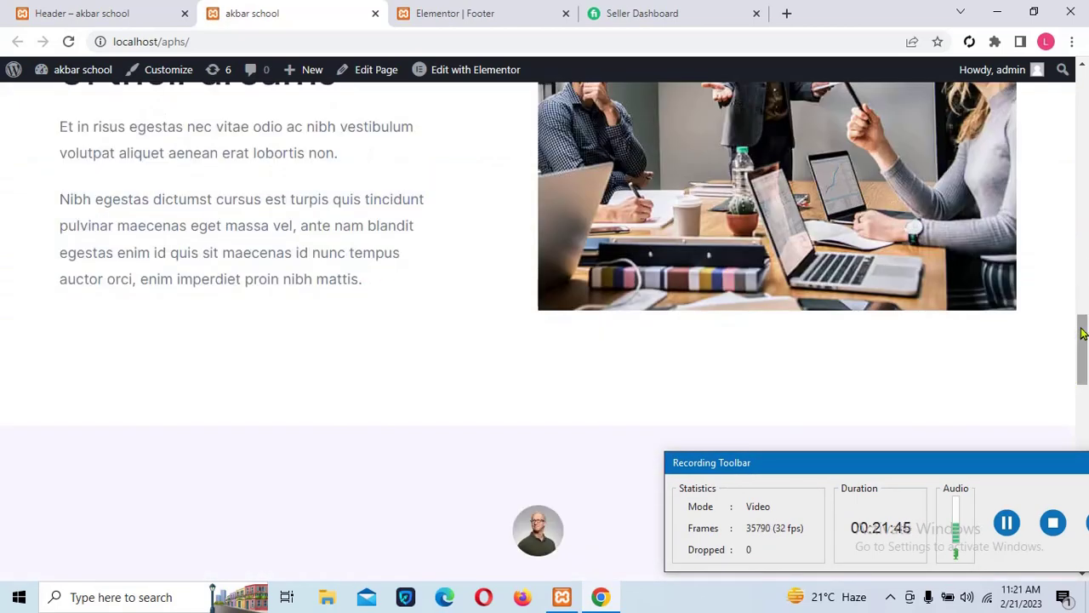
pyautogui.moveTo(1083, 357); pyautogui.dragTo(1082, 477)
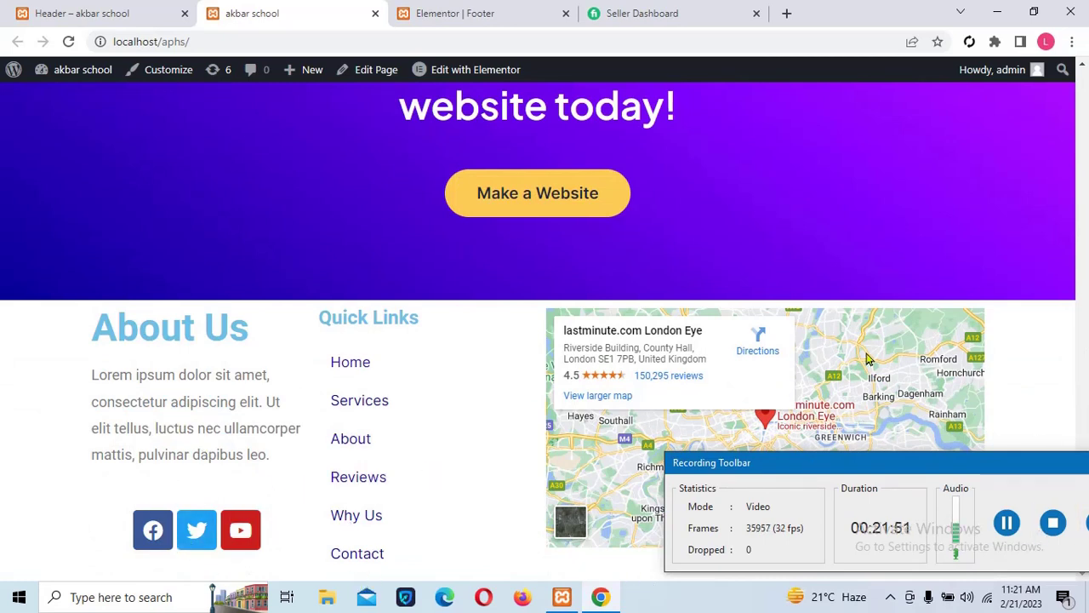
# Review the live homepage from its header down to the new footer.
pyautogui.scroll(20, 1082, 383)
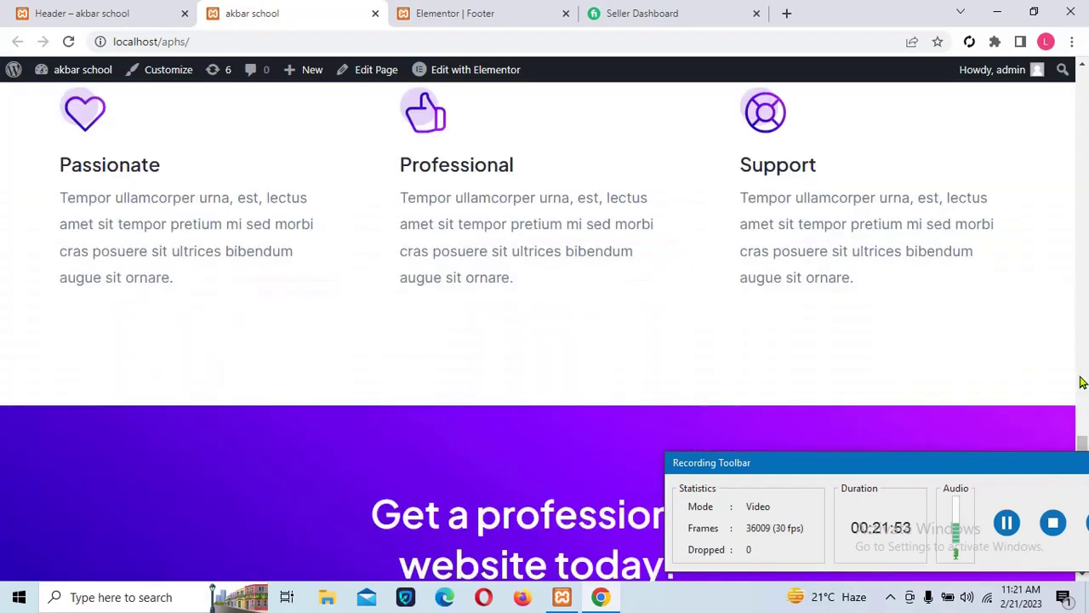
pyautogui.scroll(5, 1085, 104)
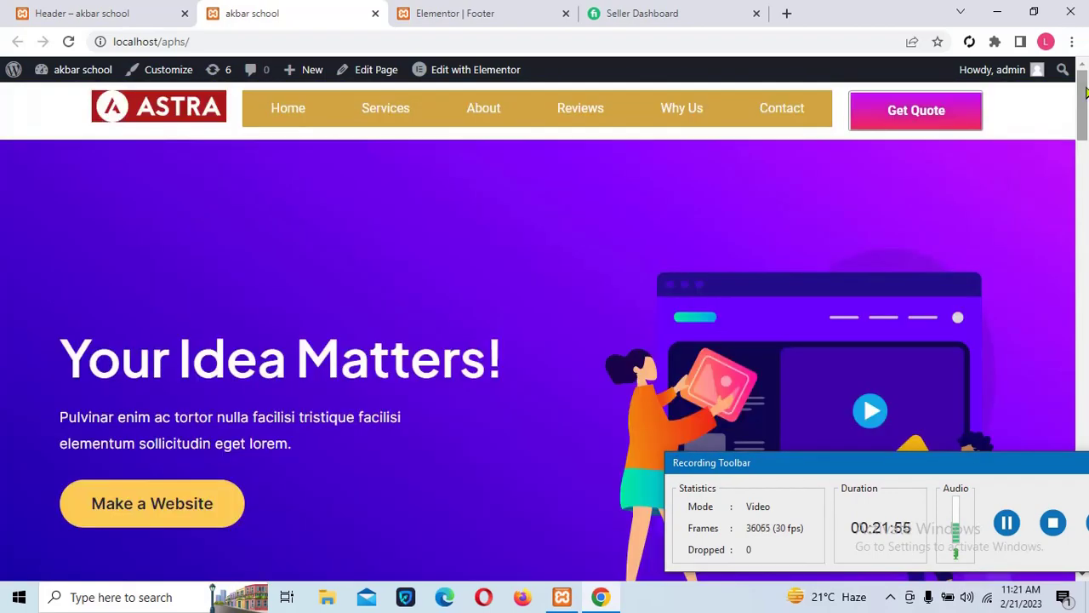
pyautogui.moveTo(1081, 136); pyautogui.dragTo(1087, 553)
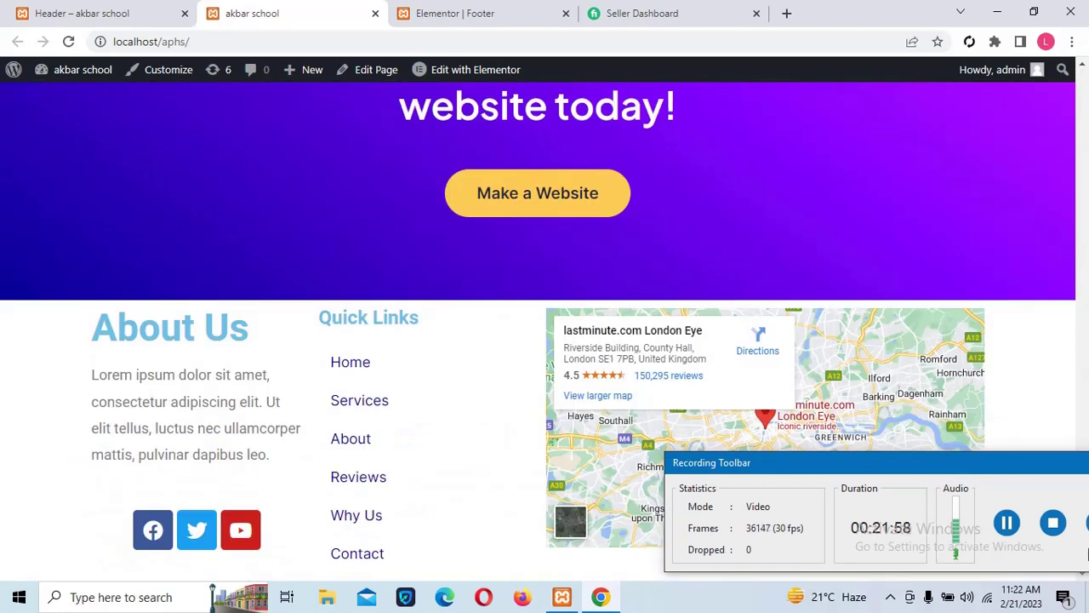
# Return to the footer template editor and add a single-column section below the three footer columns.
pyautogui.click(454, 25)
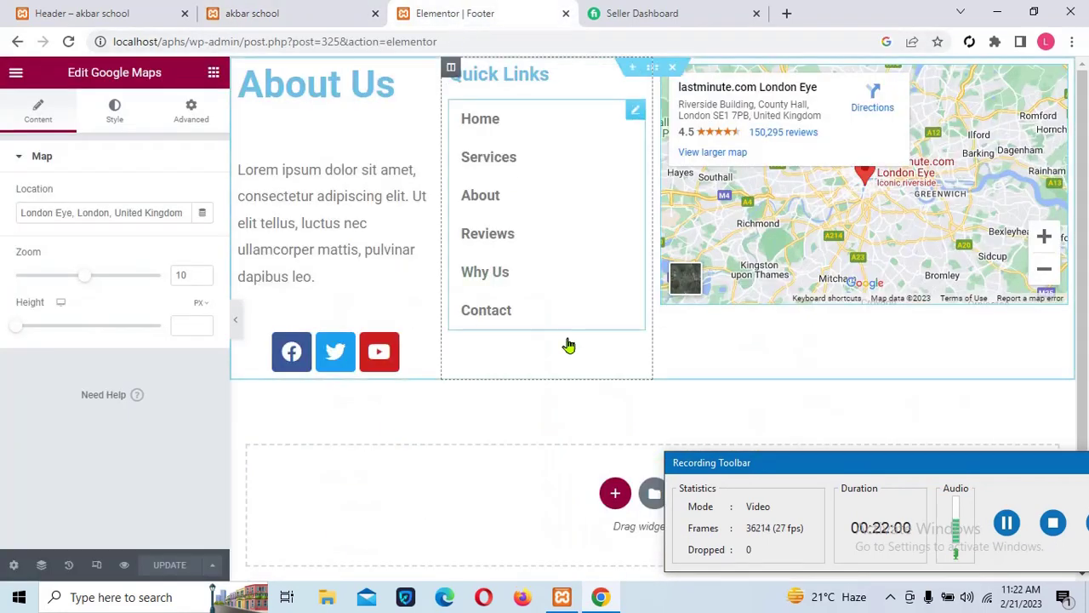
pyautogui.click(614, 495)
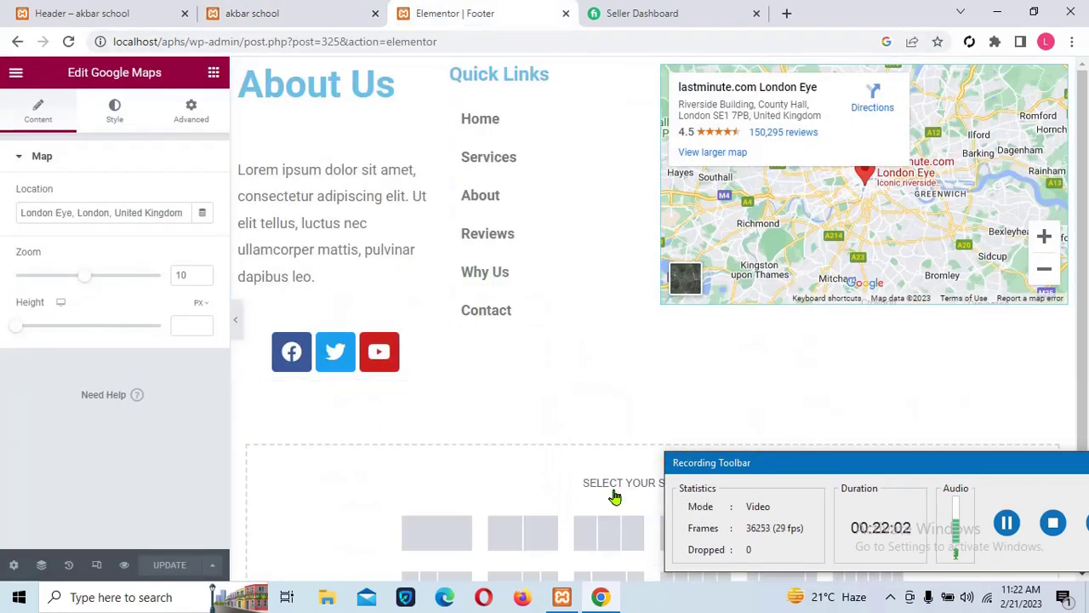
pyautogui.click(421, 538)
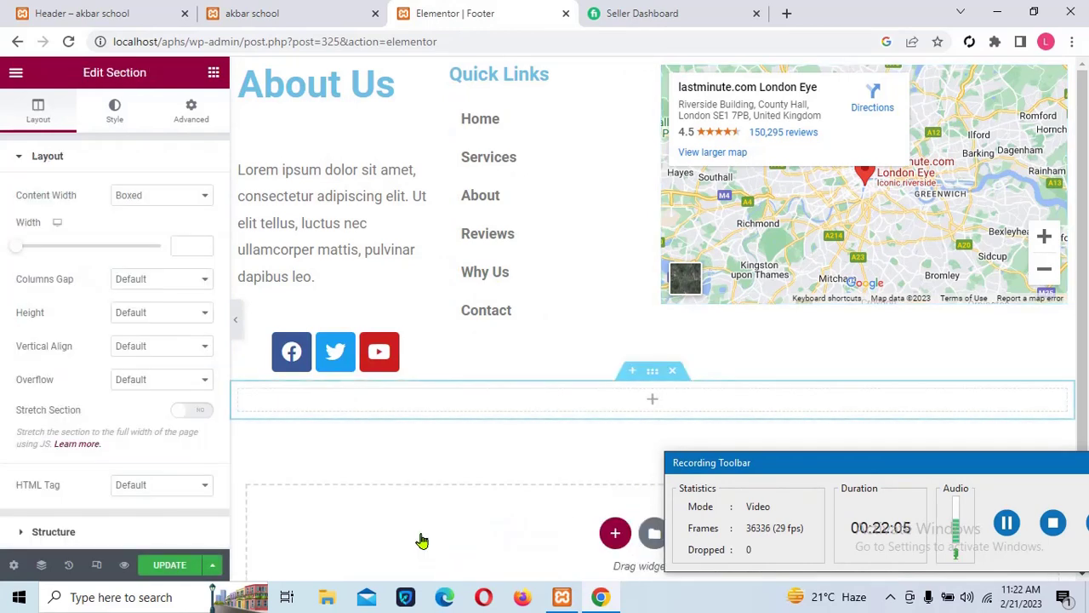
# Place a Copyright widget with center alignment in the new single-column section and update the footer template.
pyautogui.click(651, 400)
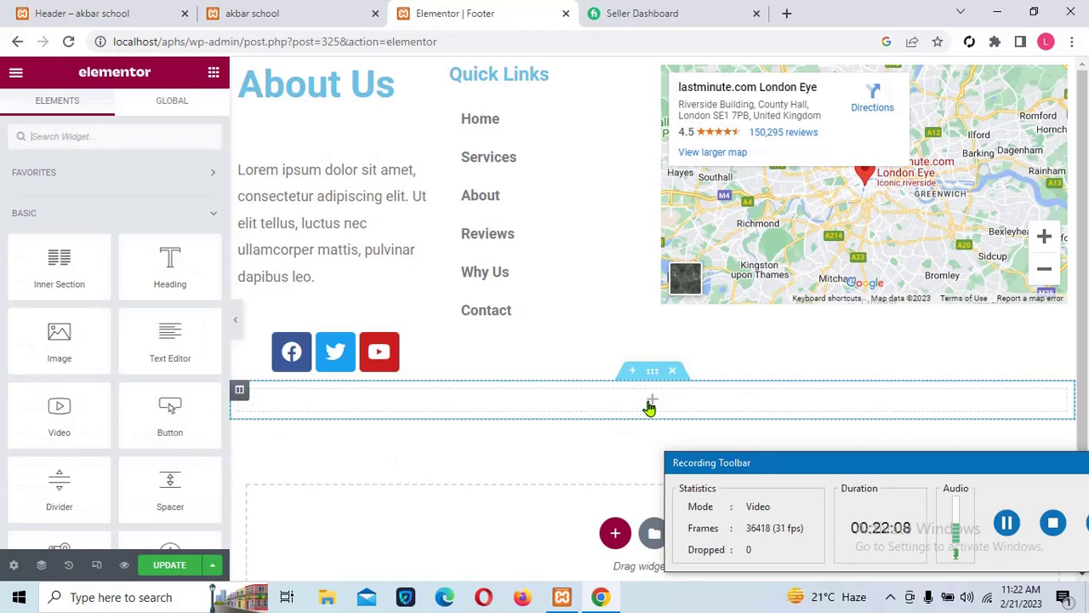
pyautogui.click(40, 138)
pyautogui.write('copy')
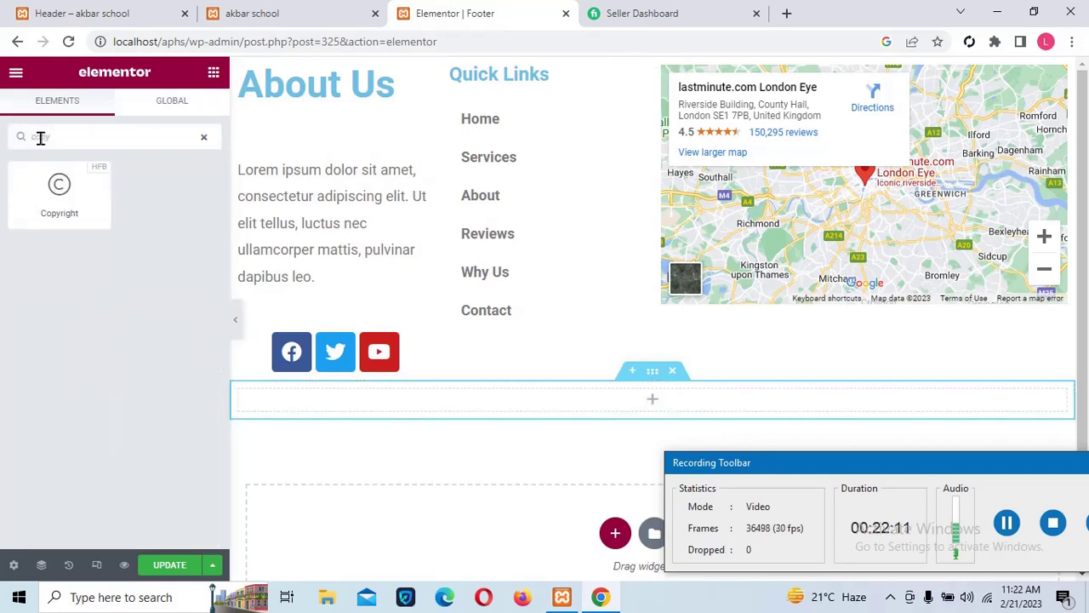
pyautogui.moveTo(55, 212); pyautogui.dragTo(601, 427)
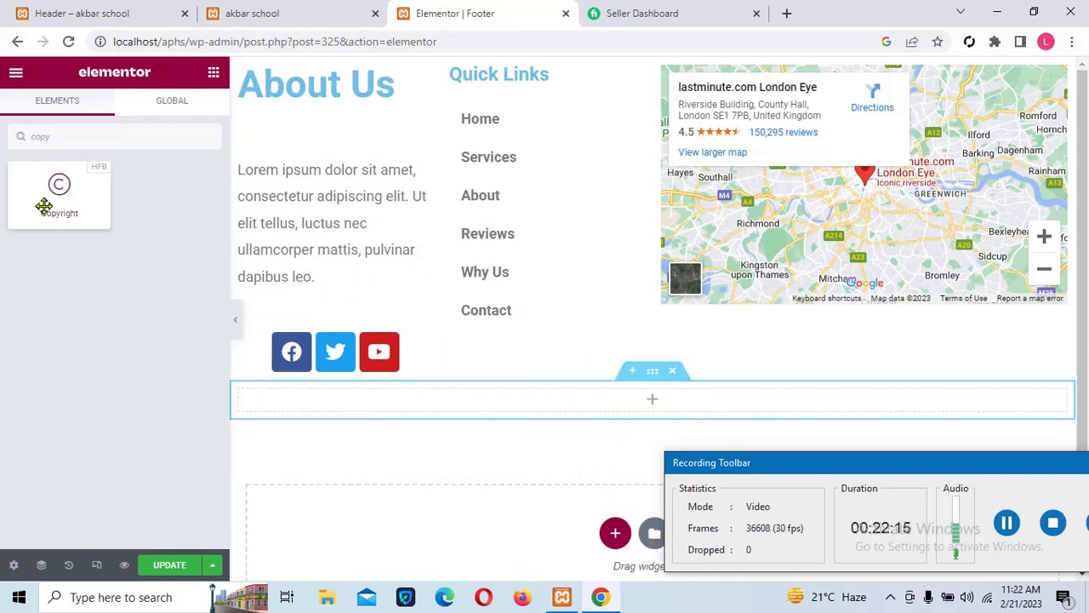
pyautogui.moveTo(42, 197); pyautogui.dragTo(899, 490)
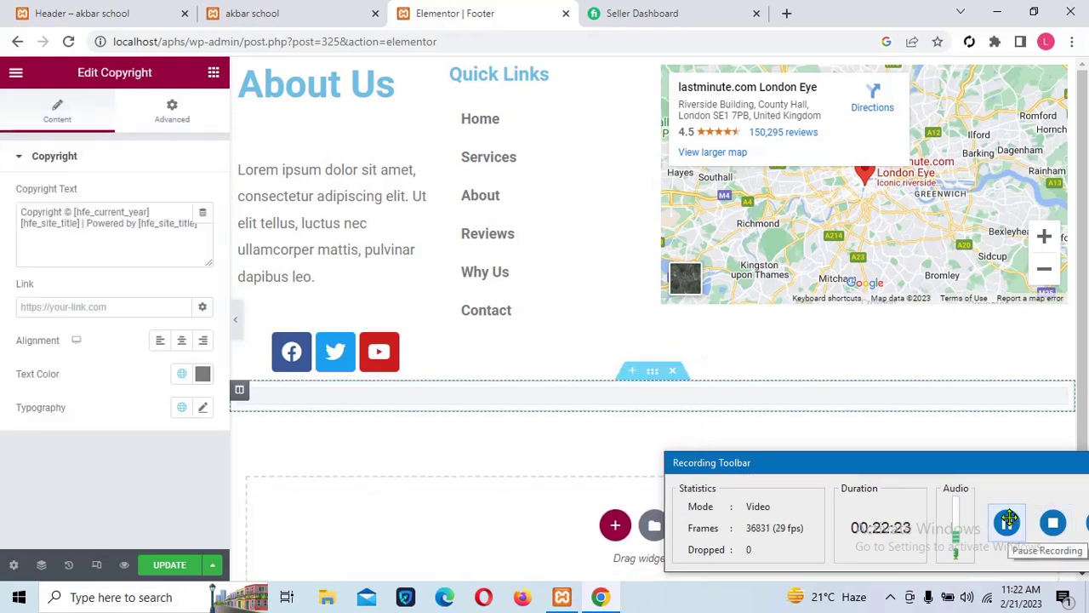
pyautogui.moveTo(907, 527); pyautogui.dragTo(951, 123)
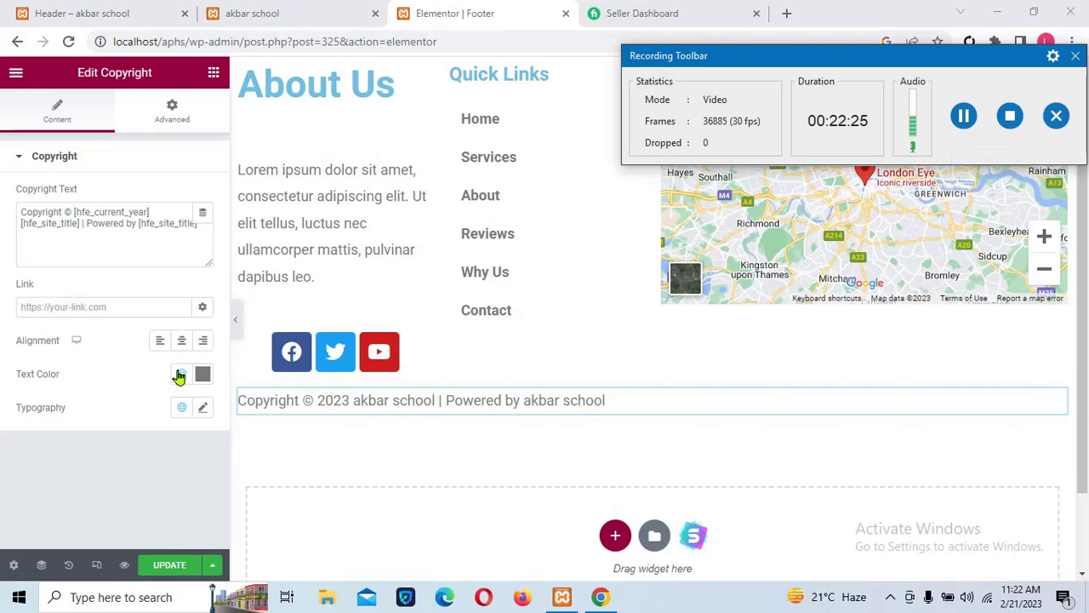
pyautogui.click(181, 339)
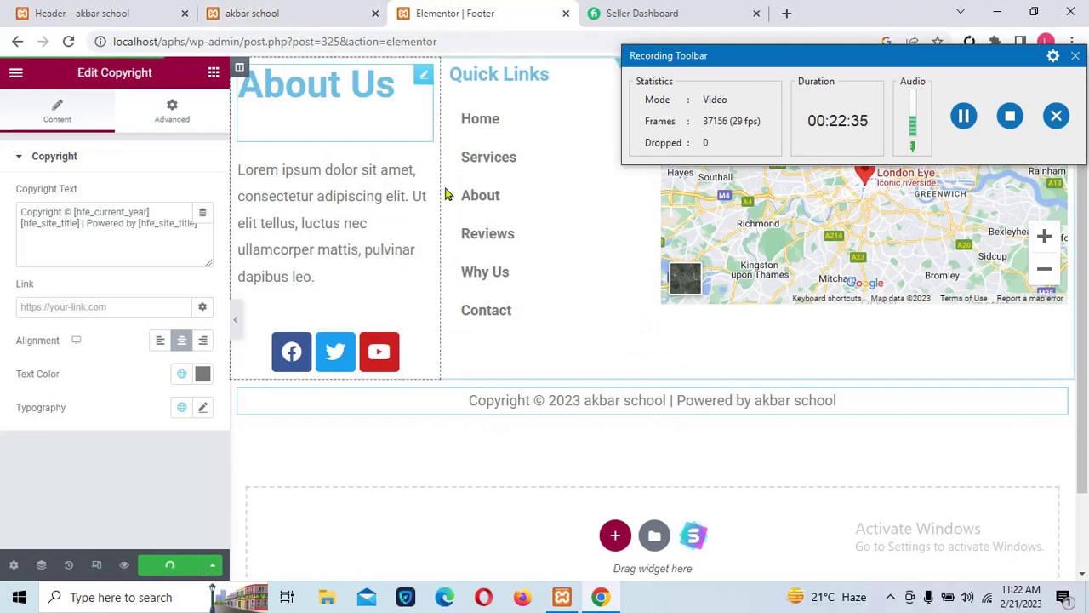
# Reload the live homepage, check the copyright line and the header, and view the header template preview.
pyautogui.click(310, 14)
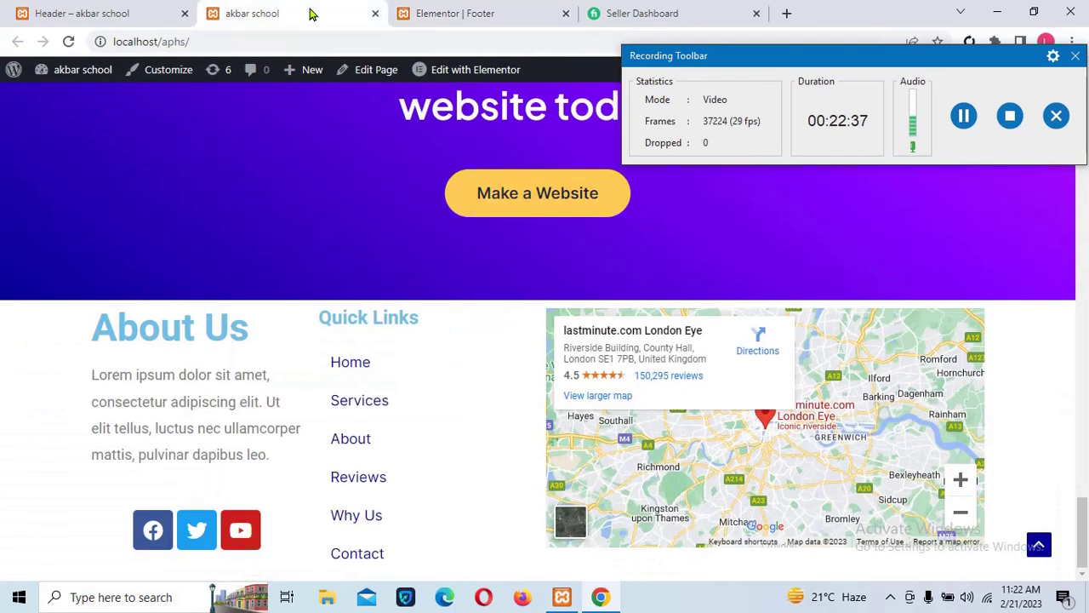
pyautogui.click(68, 41)
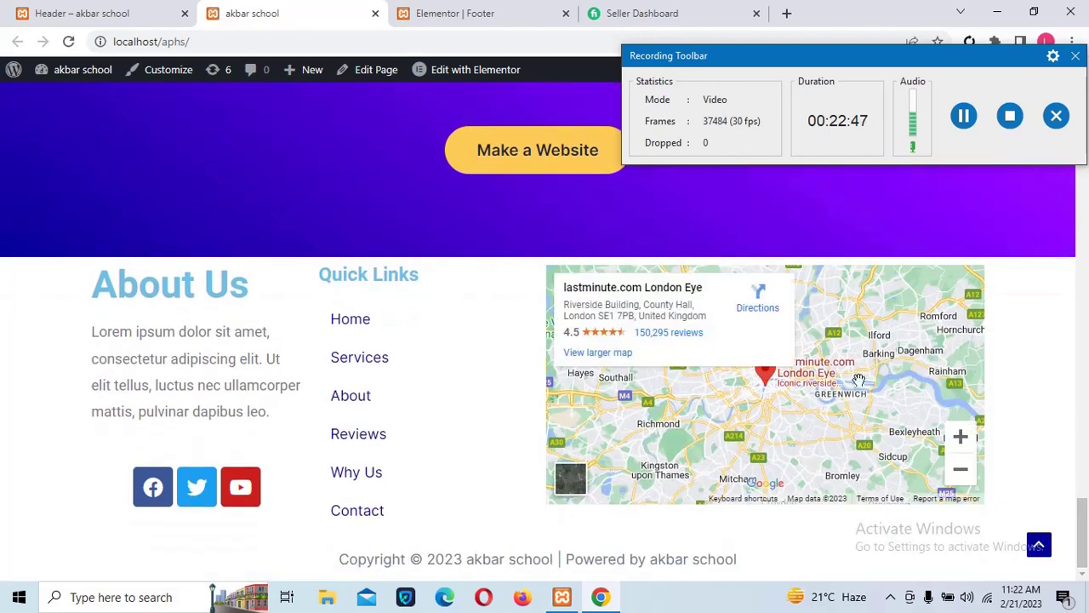
pyautogui.moveTo(1083, 536); pyautogui.dragTo(1085, 91)
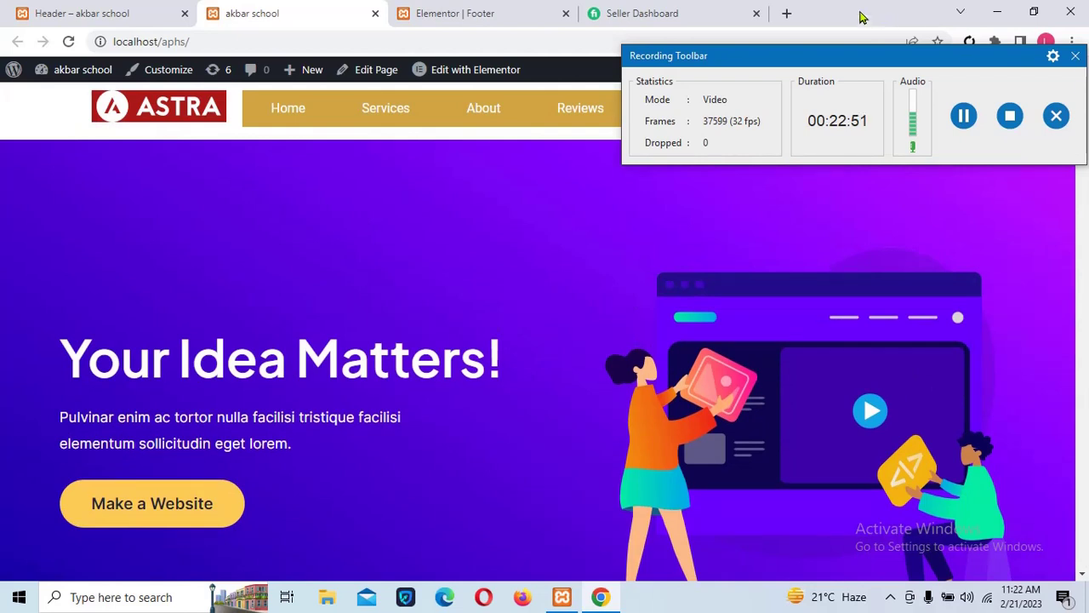
pyautogui.moveTo(890, 49); pyautogui.dragTo(941, 226)
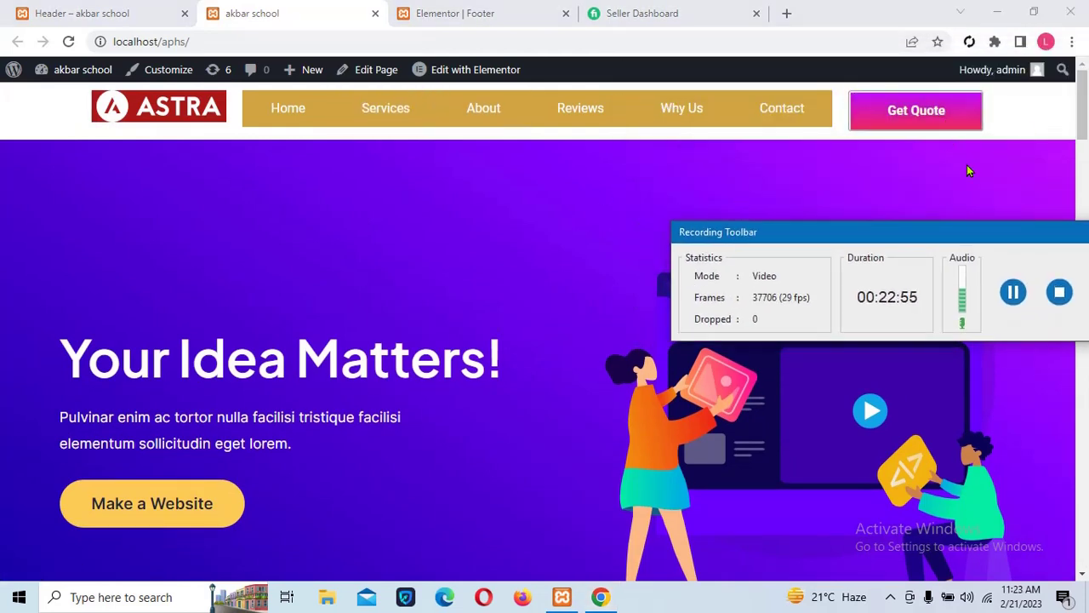
pyautogui.moveTo(1077, 121); pyautogui.dragTo(1082, 538)
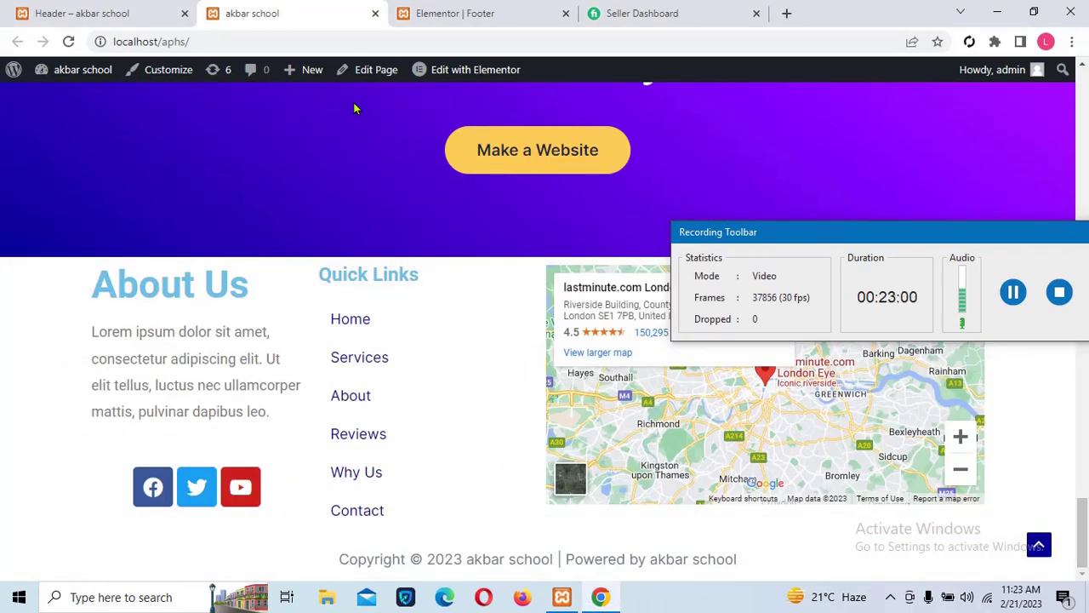
pyautogui.click(123, 13)
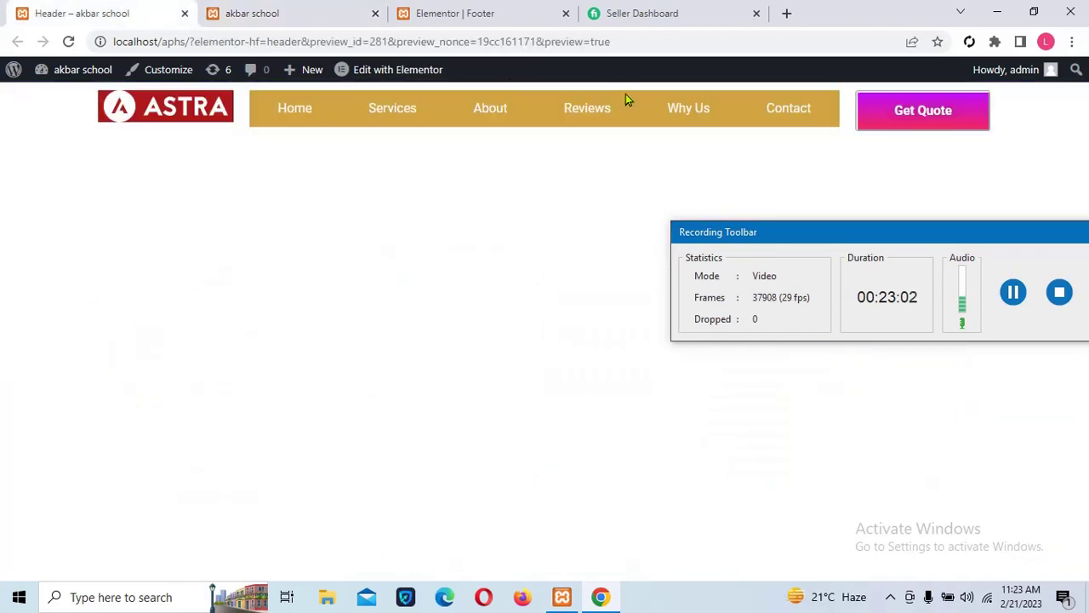
# From the footer editor, open the template library's blocks and filter them by the Header category.
pyautogui.click(513, 12)
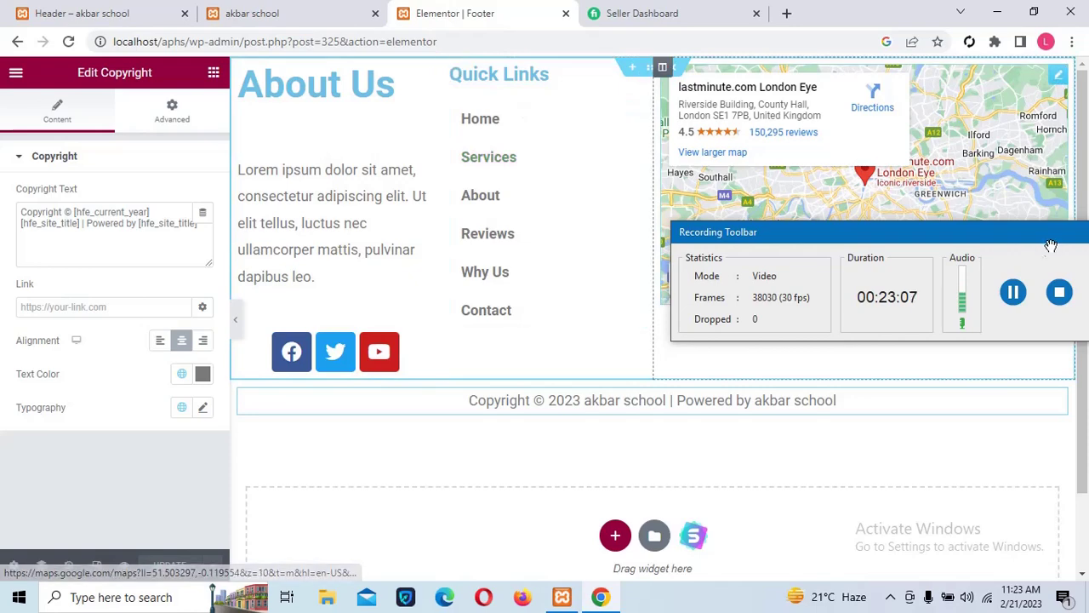
pyautogui.click(654, 534)
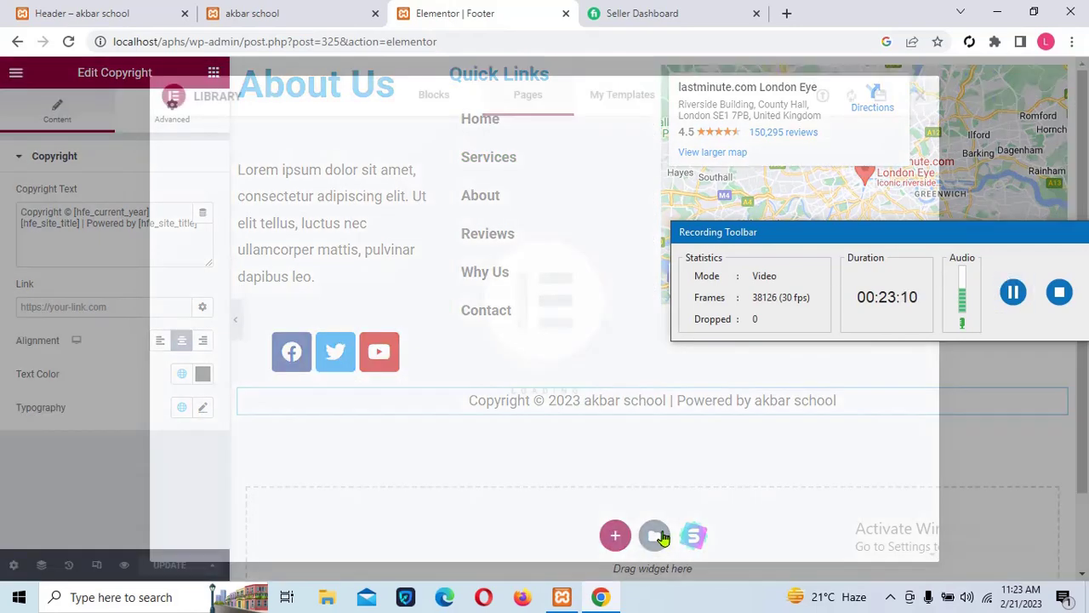
pyautogui.click(437, 107)
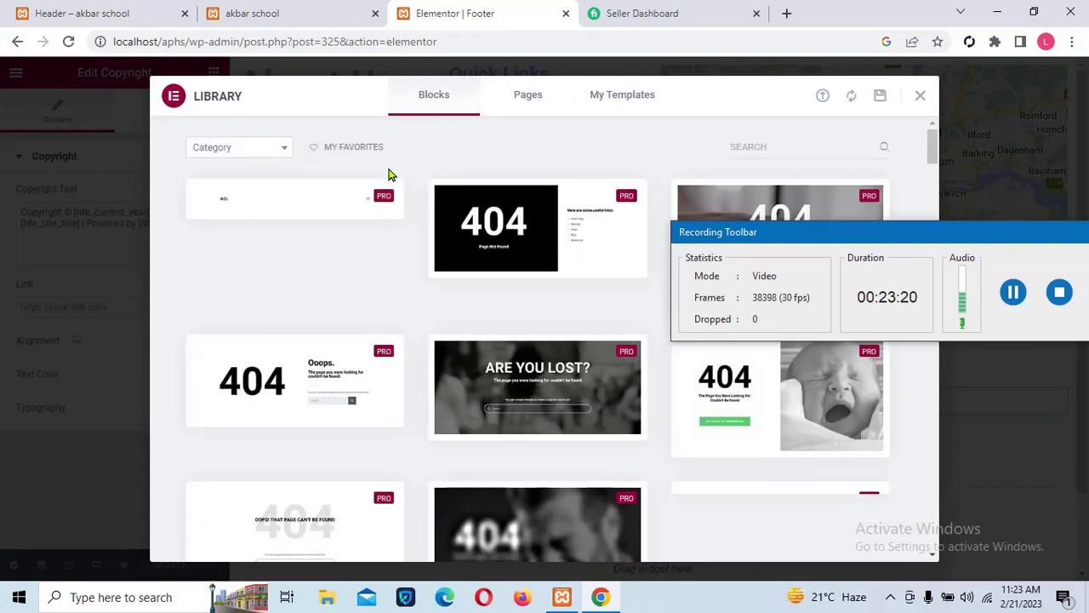
pyautogui.click(243, 154)
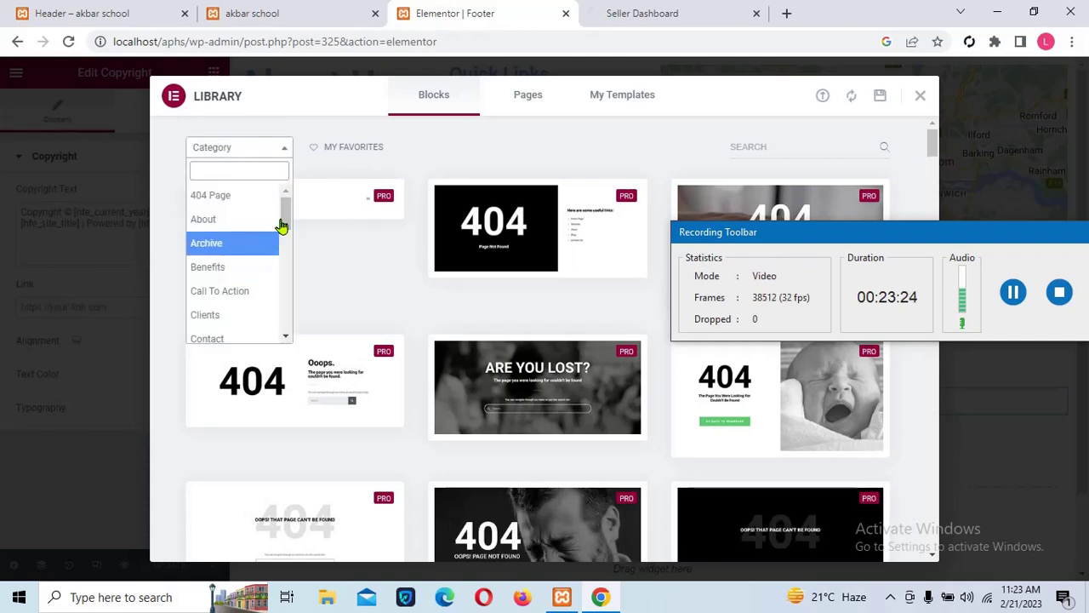
pyautogui.moveTo(285, 224); pyautogui.dragTo(285, 280)
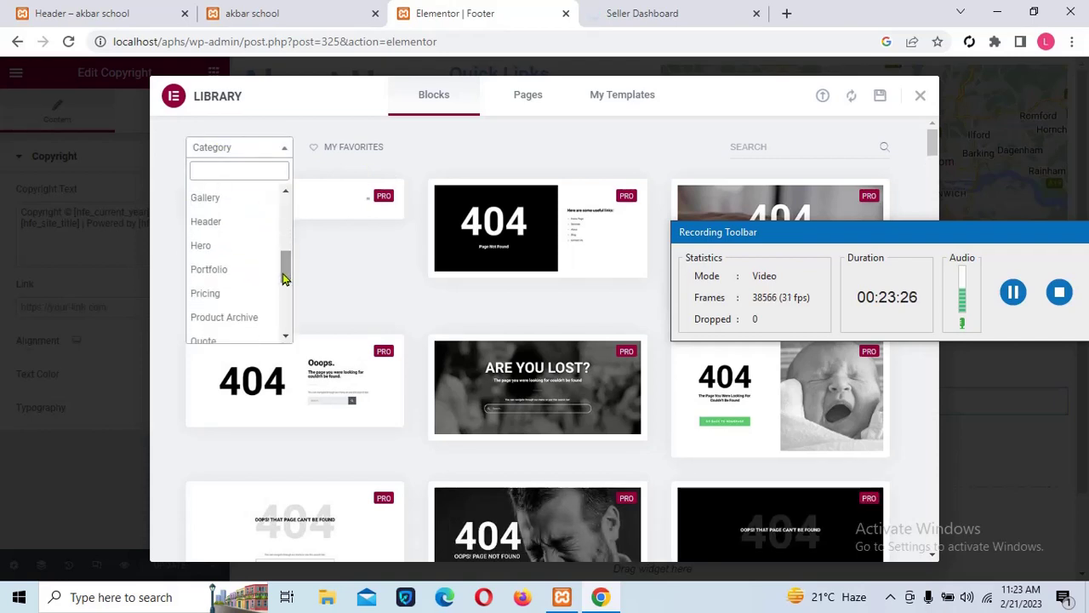
pyautogui.click(209, 222)
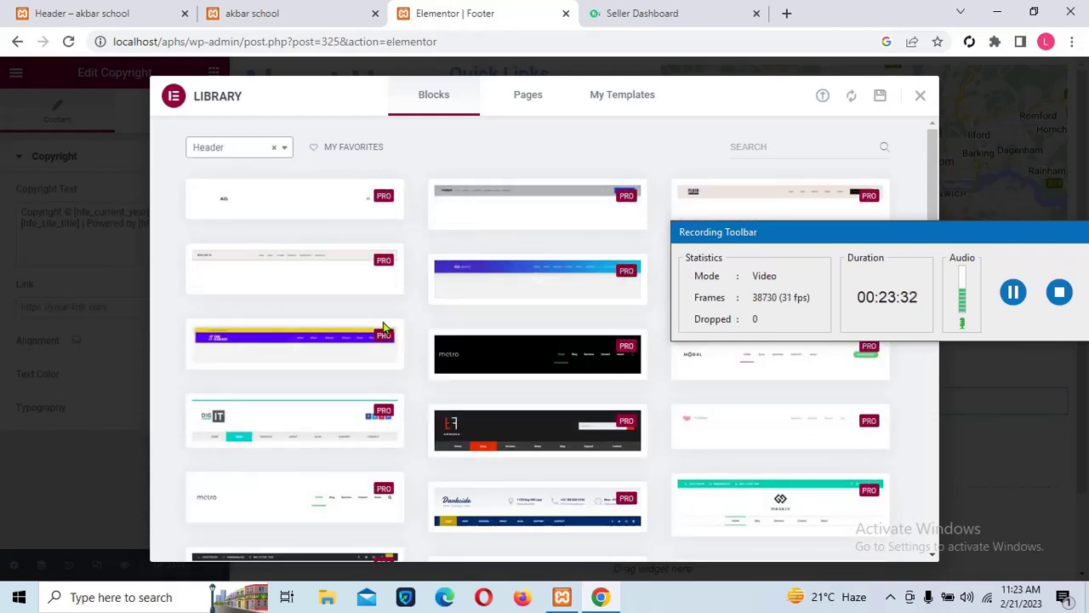
# Preview the header block with the blue-purple gradient bar and return to the library.
pyautogui.moveTo(262, 205)
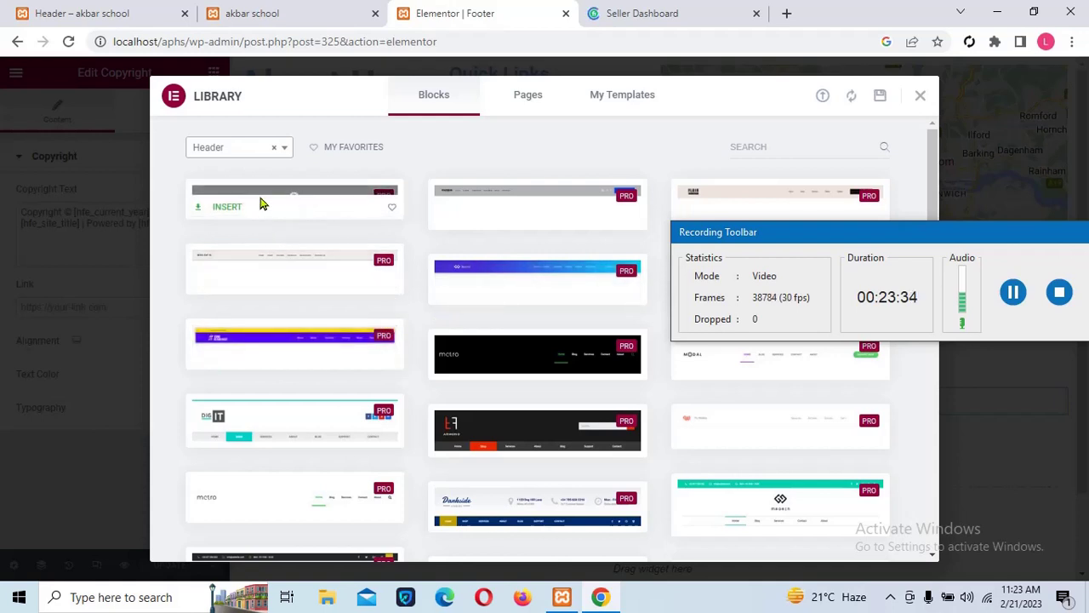
pyautogui.moveTo(494, 292)
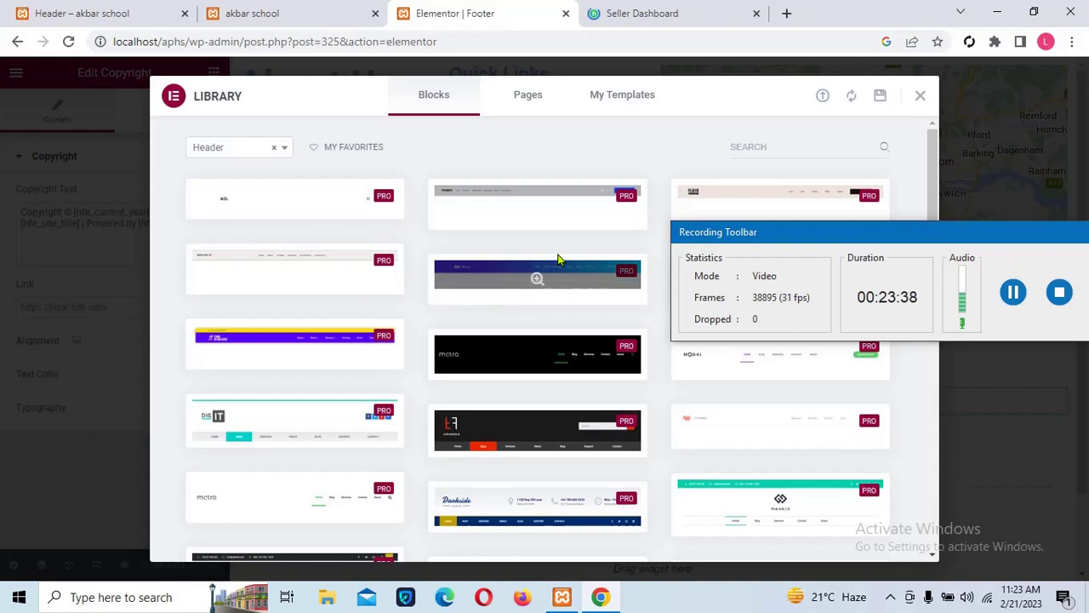
pyautogui.click(553, 284)
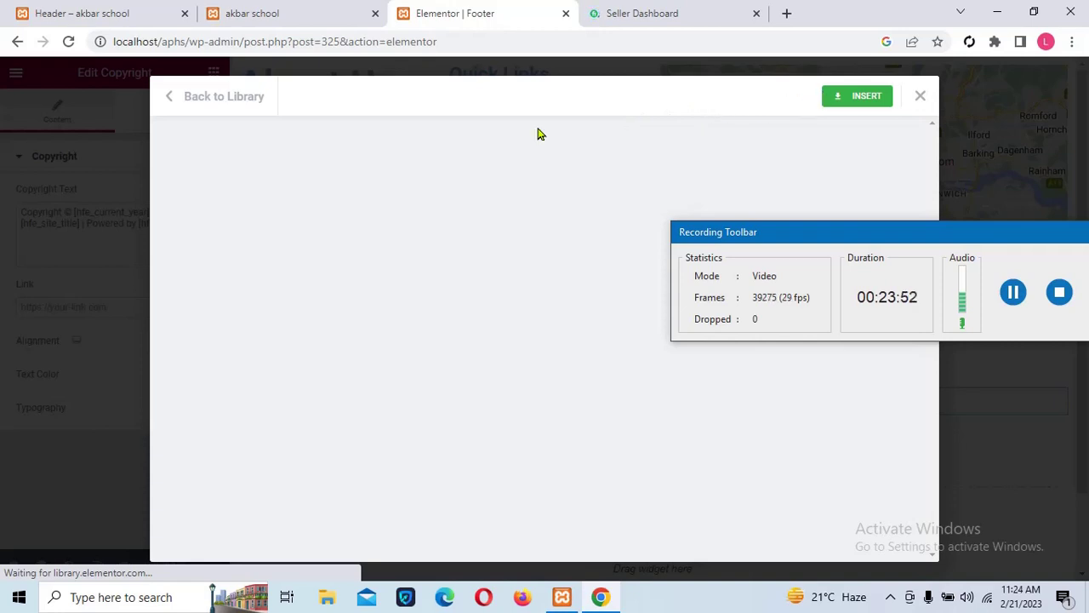
pyautogui.click(167, 99)
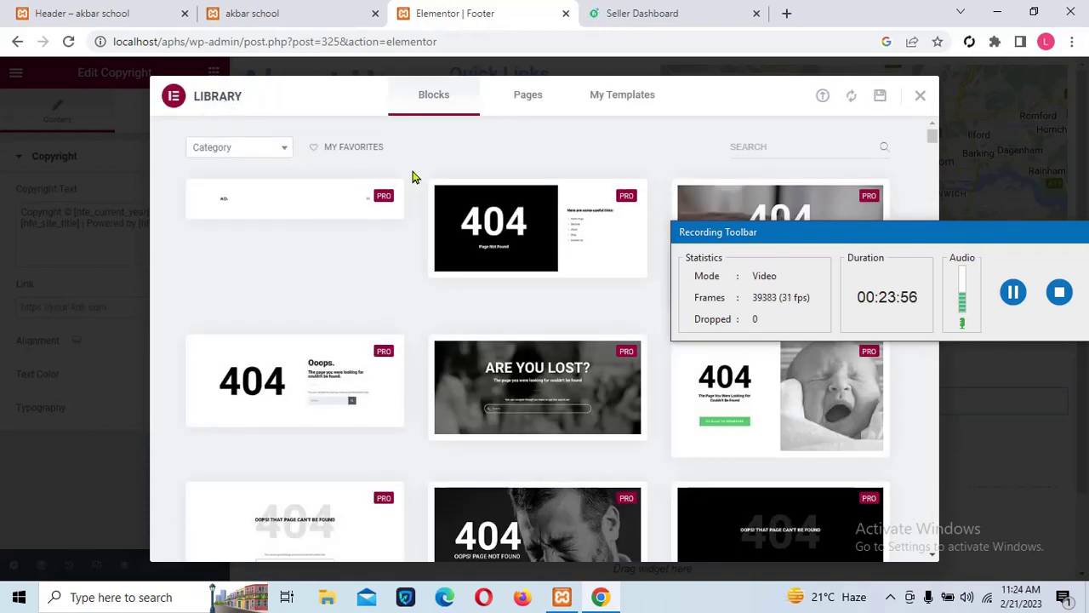
# Filter the template library's blocks by the Footer category.
pyautogui.click(258, 152)
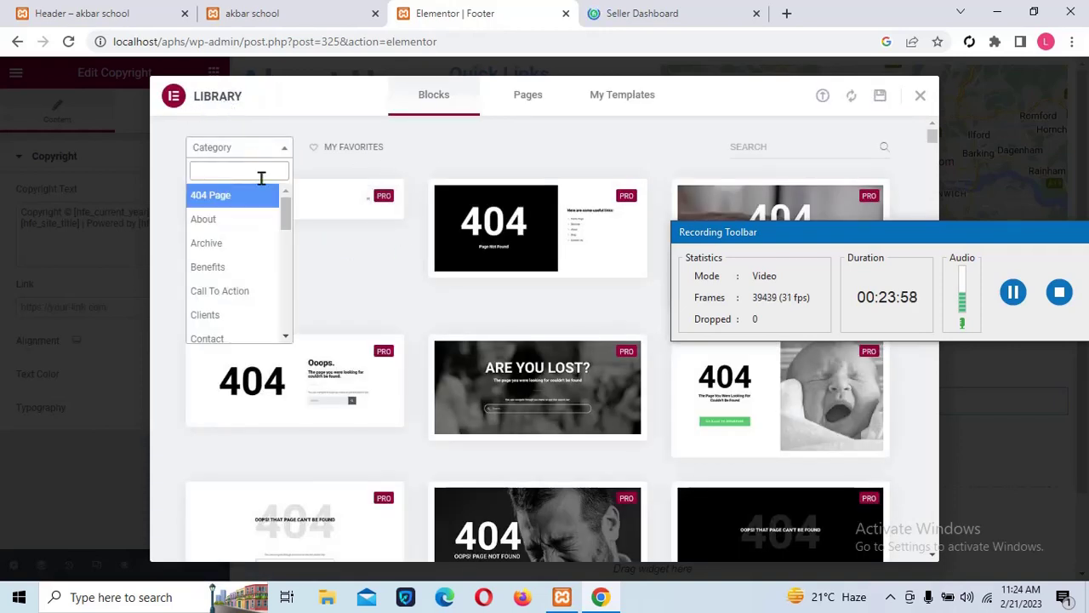
pyautogui.moveTo(287, 213); pyautogui.dragTo(277, 255)
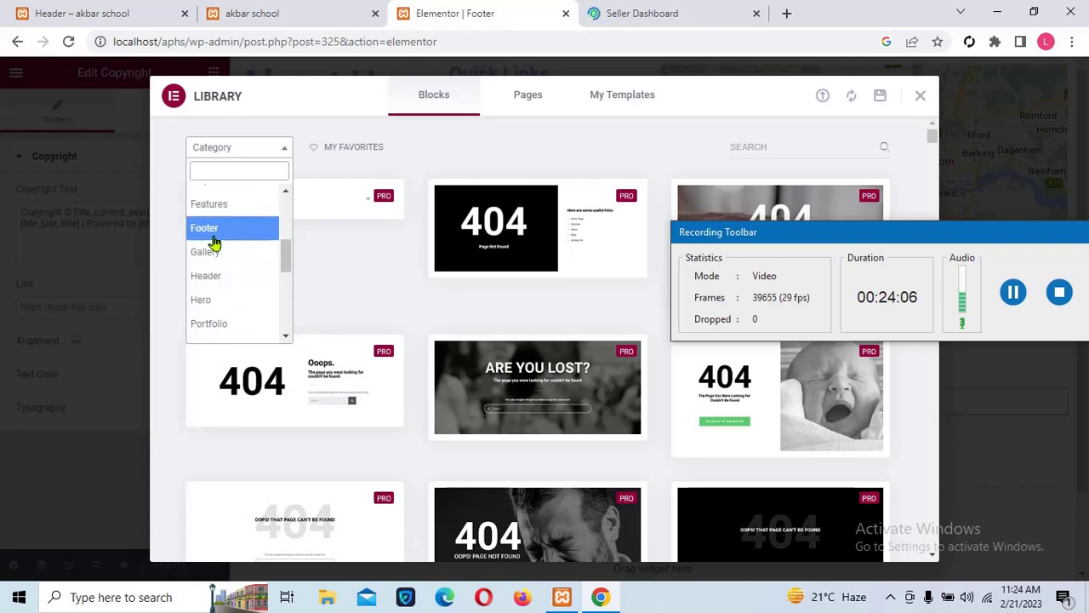
pyautogui.click(256, 232)
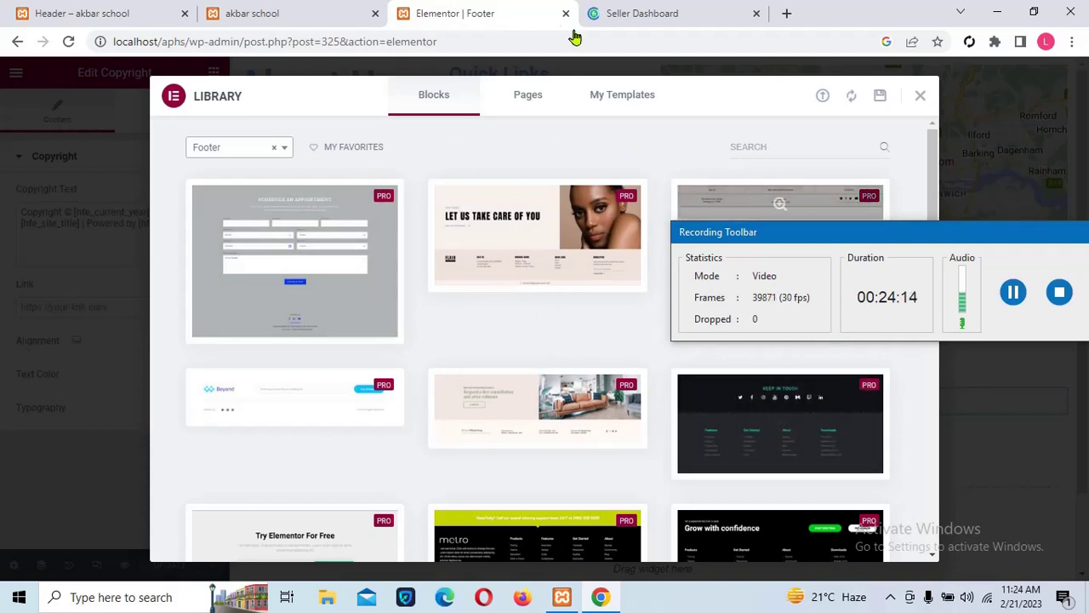
# Switch back to the live homepage and check the finished footer and header.
pyautogui.click(294, 15)
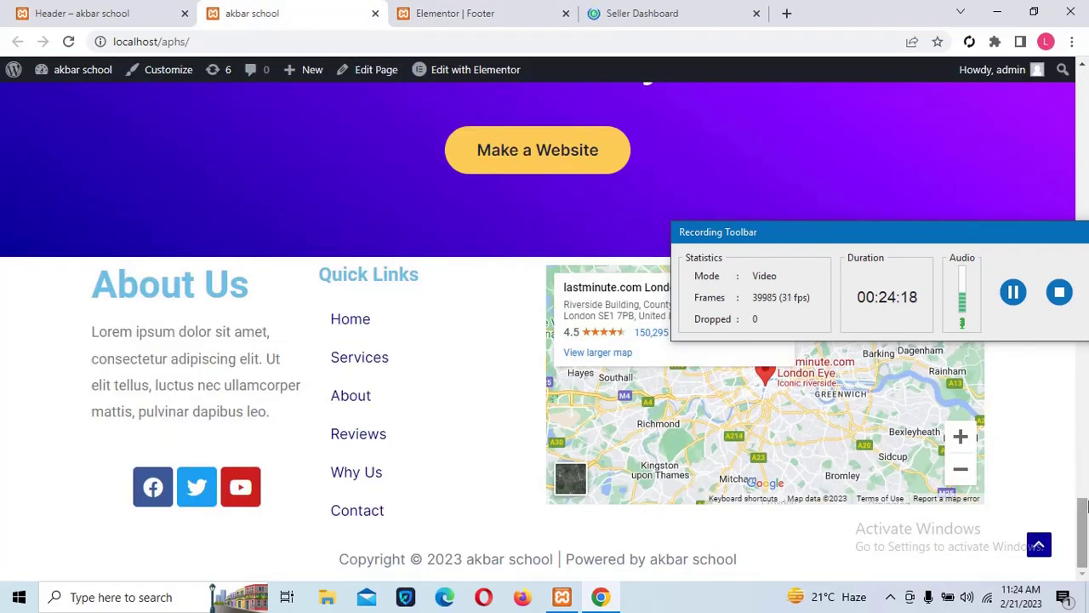
pyautogui.moveTo(1084, 514); pyautogui.dragTo(1084, 73)
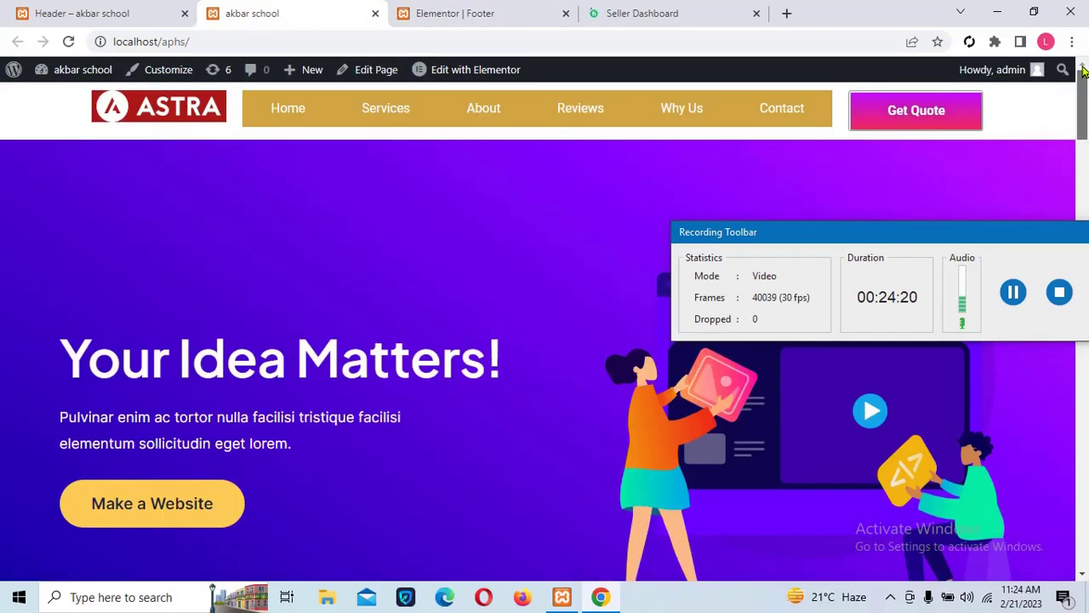